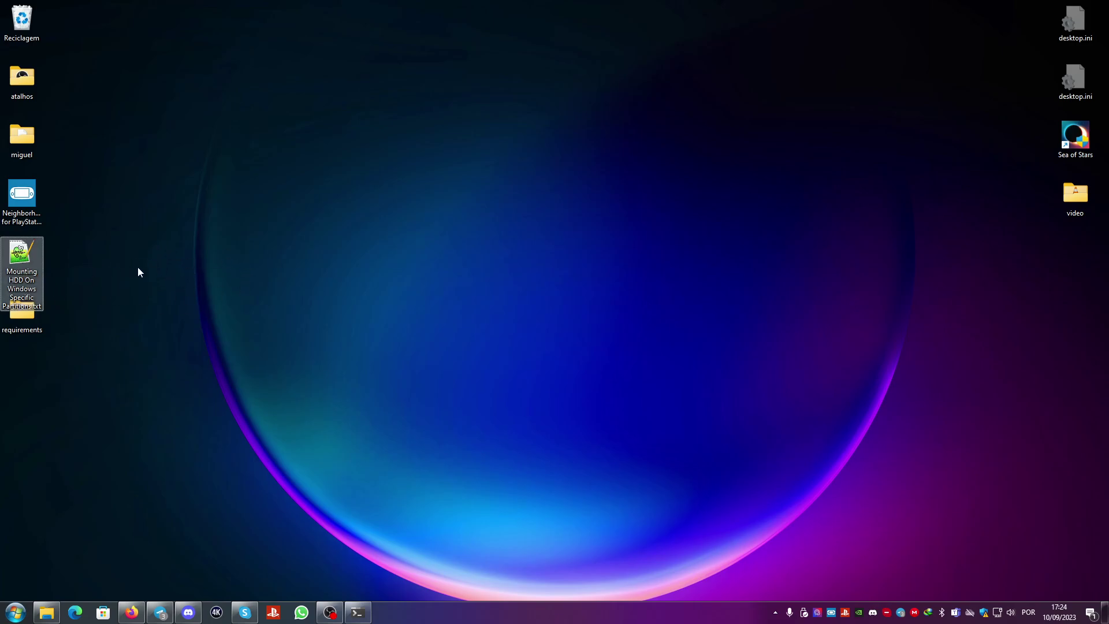
- Open the HDD mounting notes from the desktop, append "(for this you also need wsl installed)" to the .wslconfig line and save
double_click(32, 266)
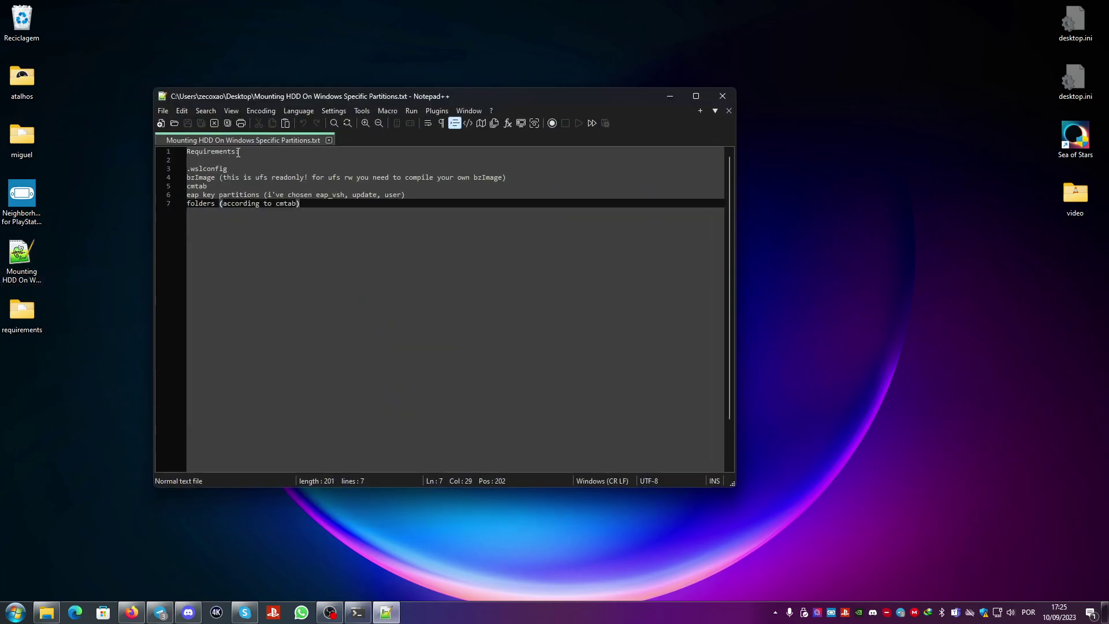
left_click_drag(238, 151, 187, 169)
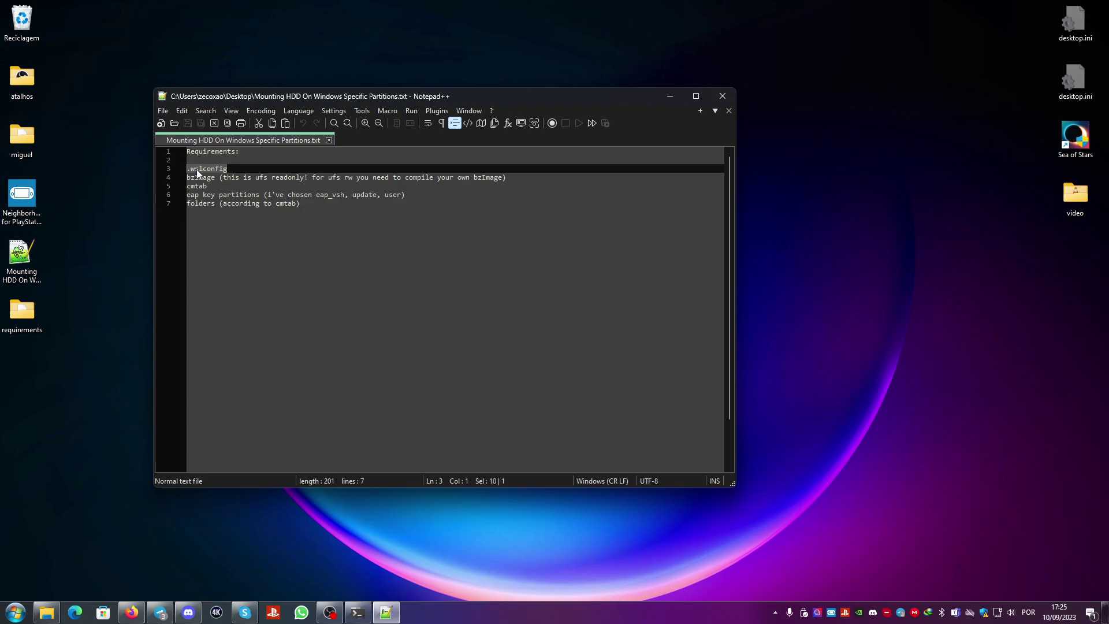
left_click(234, 169)
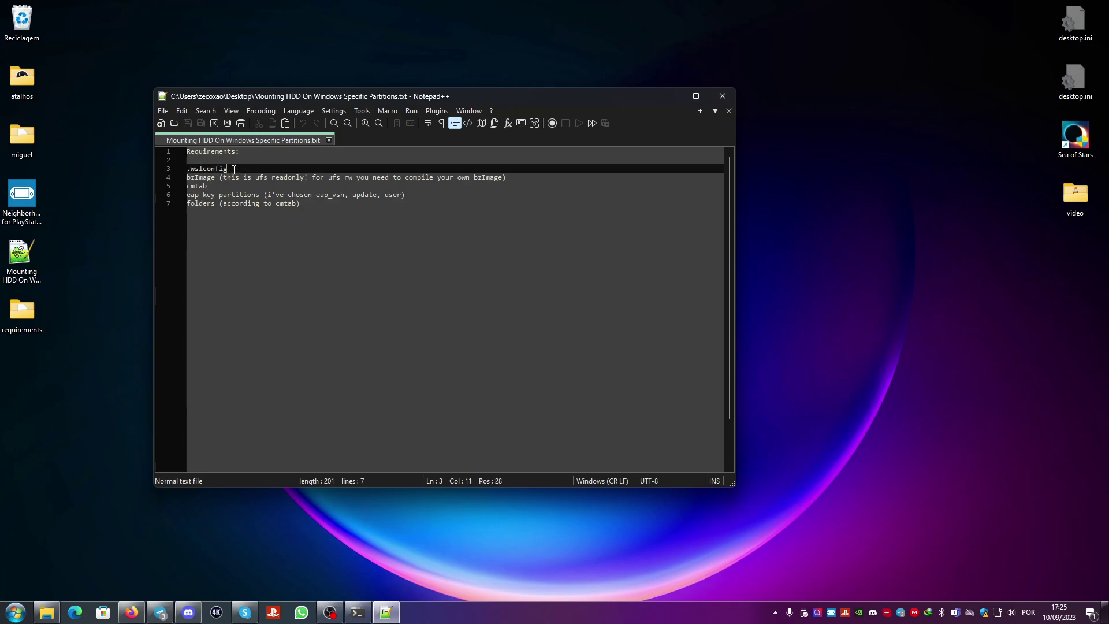
type("(f")
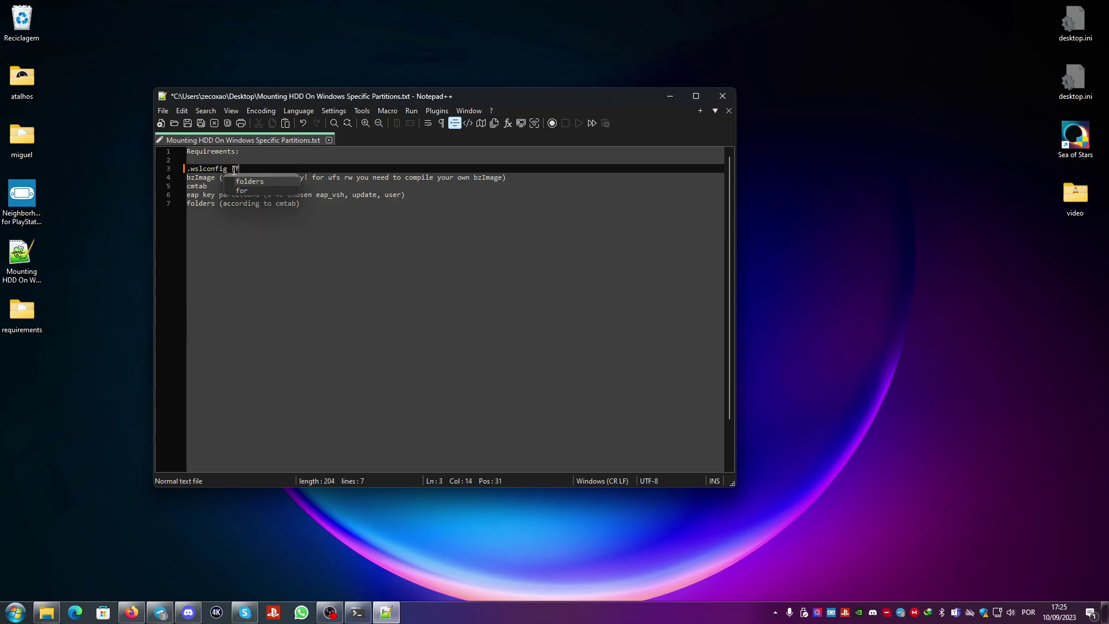
type("or this ")
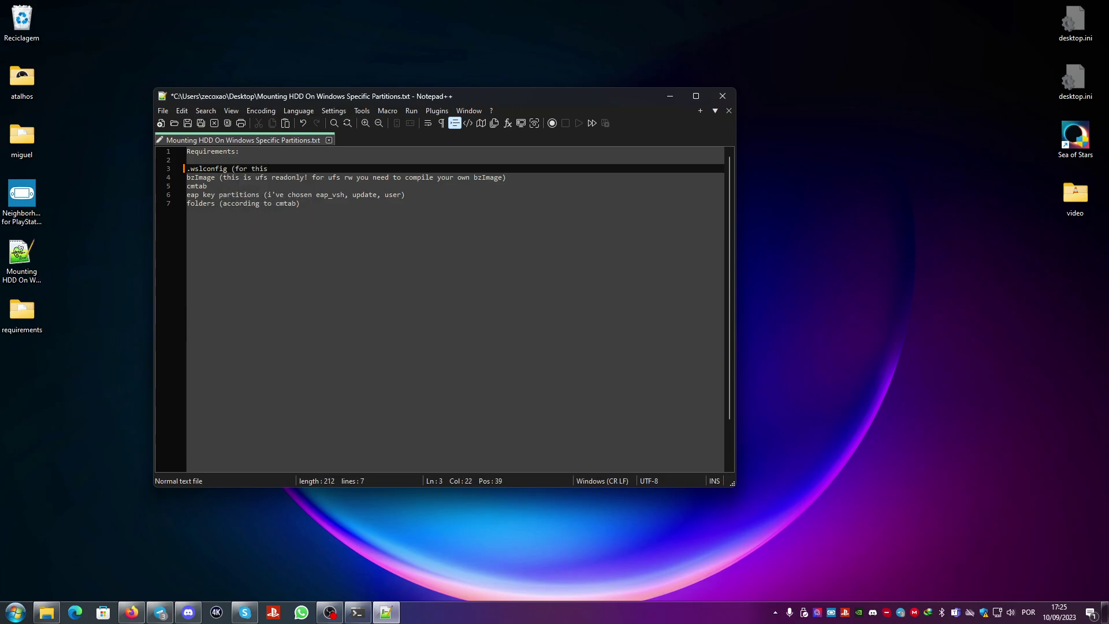
type("you also ne")
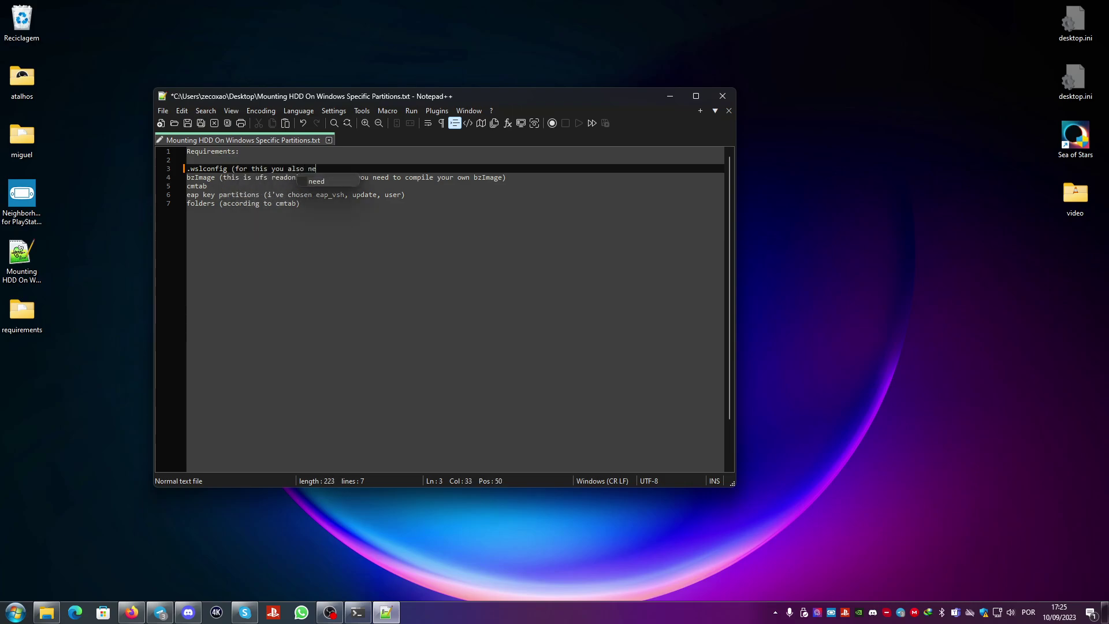
type("ed wsl")
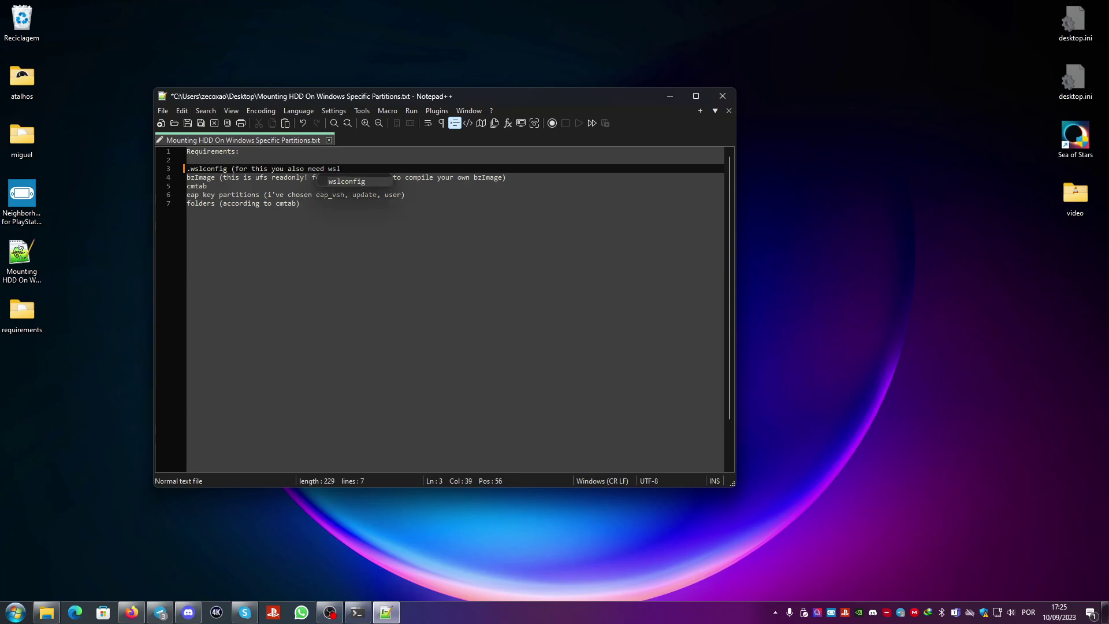
type(" installe")
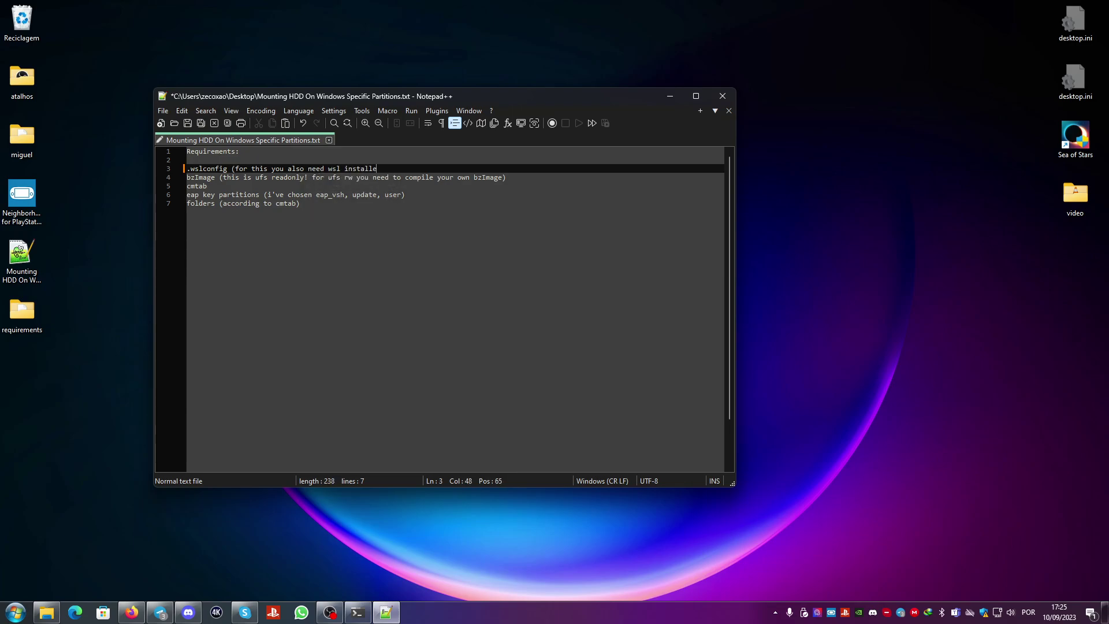
type("d)")
key("ctrl+s")
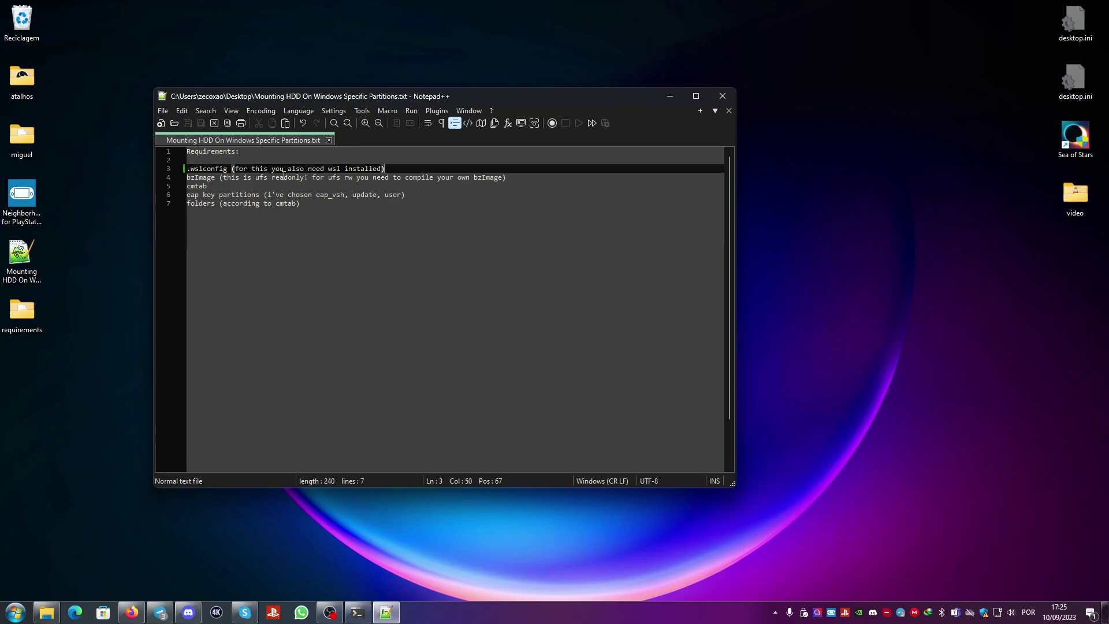
- Change "wsl" to "wsl2" in the note on the .wslconfig line and save the file
left_click(341, 171)
type("2")
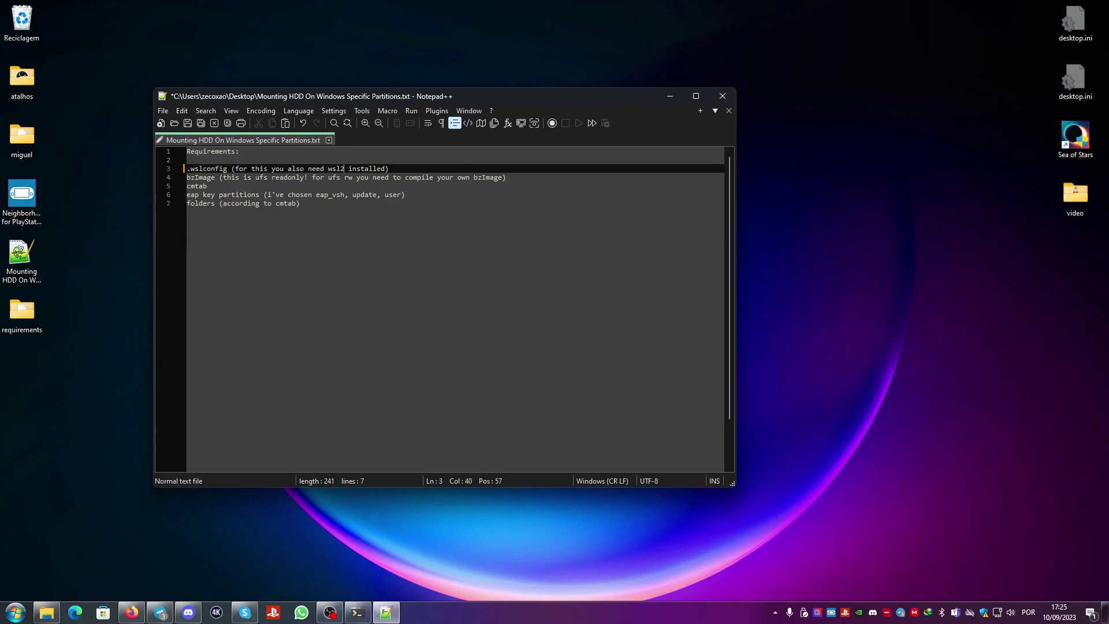
key("ctrl+s")
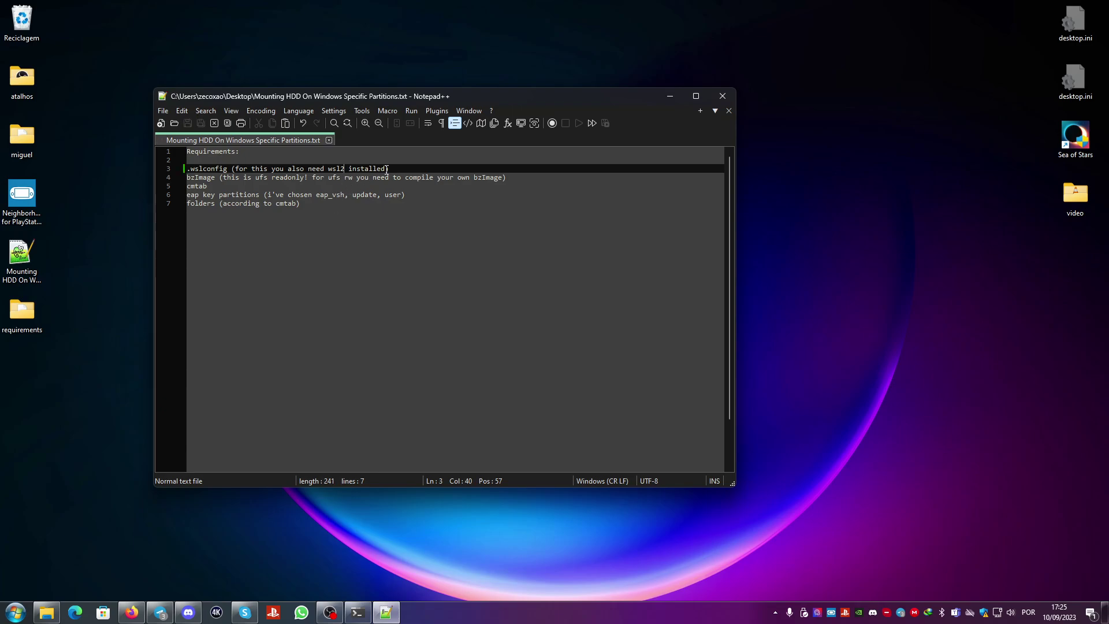
- Add ", wsl1 should work as well" before the closing parenthesis of the .wslconfig line and save the file
left_click(385, 169)
type(", wsl1 sh")
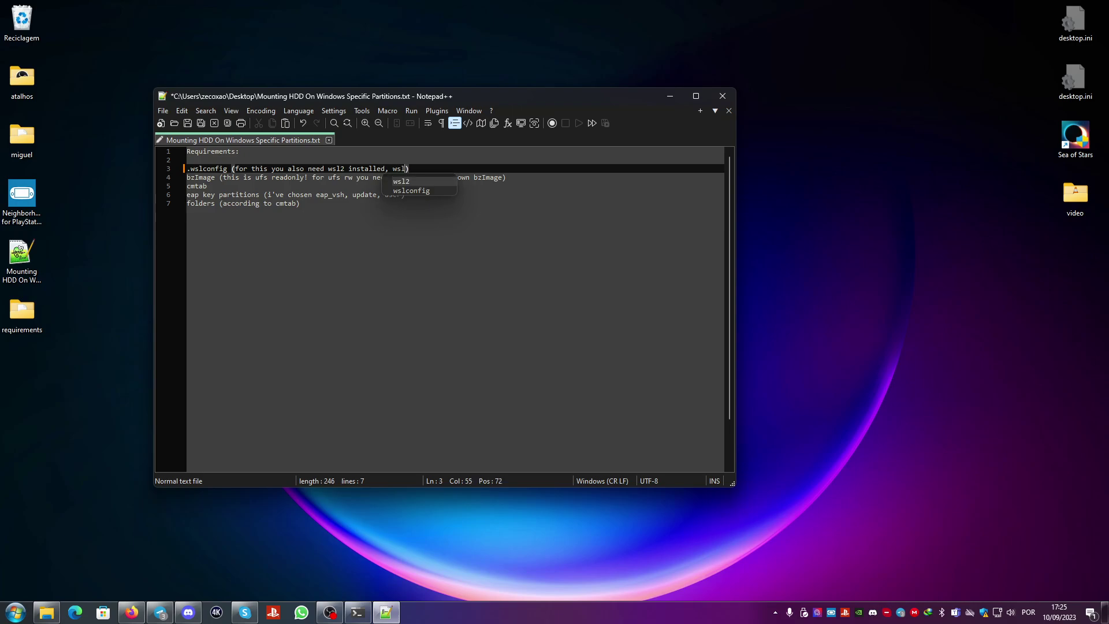
type("ould work ")
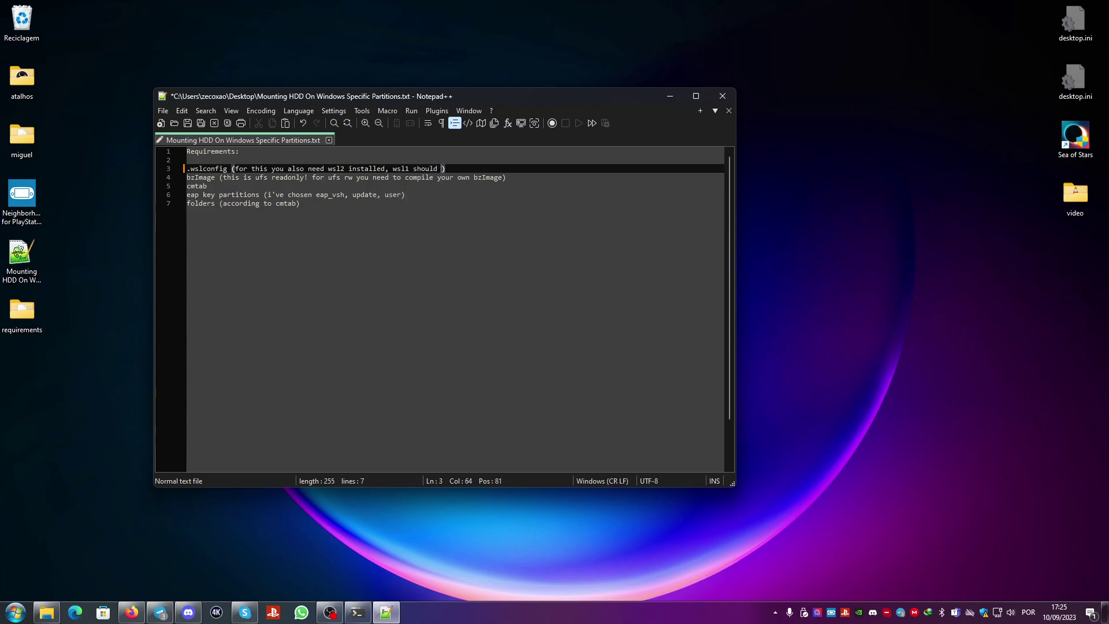
type("as well")
key("ctrl+s")
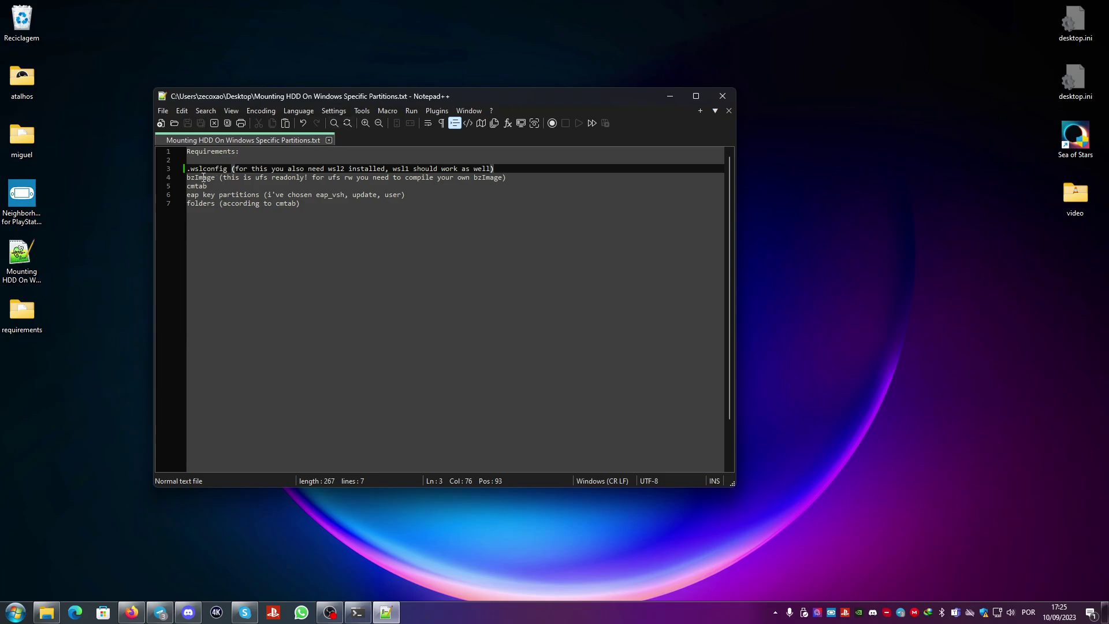
- Highlight bzImage in the notes, and open the .wslconfig file from the desktop's requirements folder in Notepad++
double_click(204, 178)
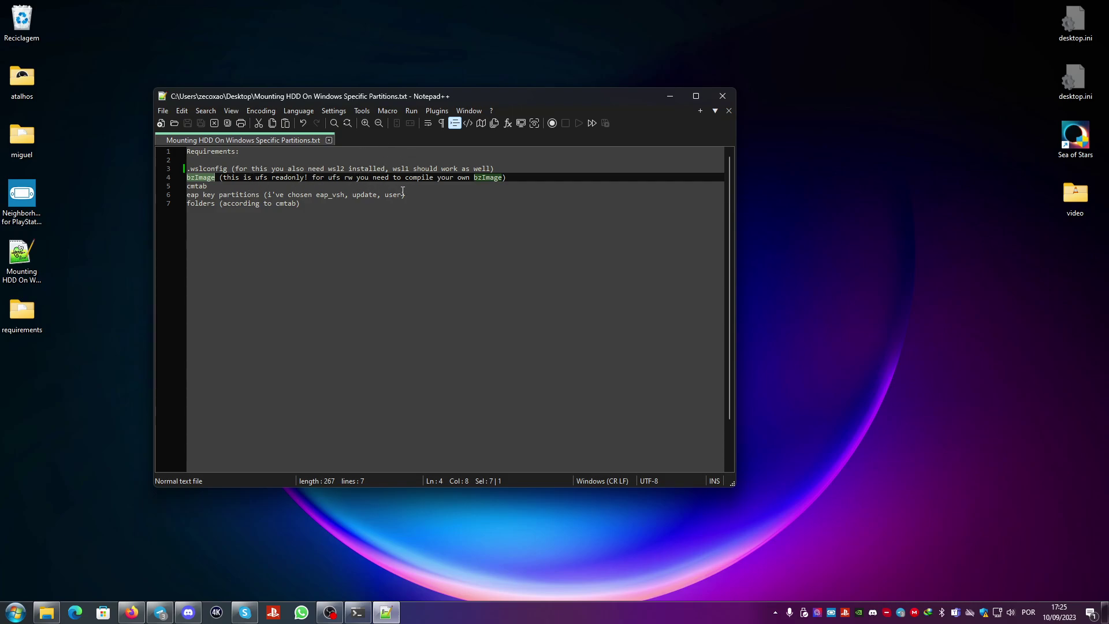
double_click(22, 312)
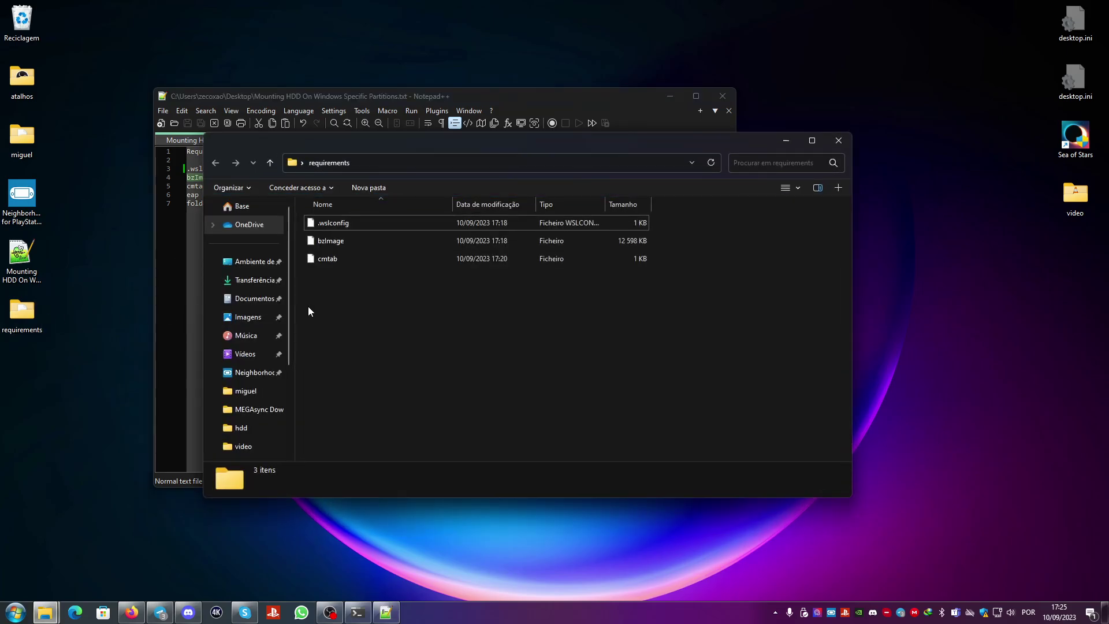
left_click_drag(478, 141, 766, 83)
right_click(611, 168)
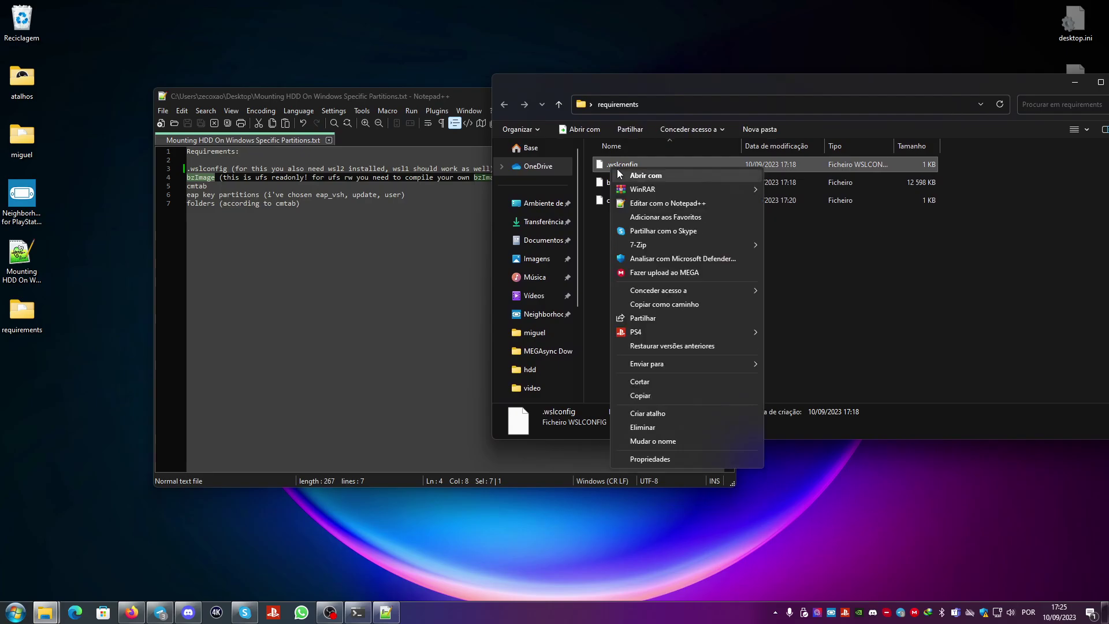
left_click(647, 202)
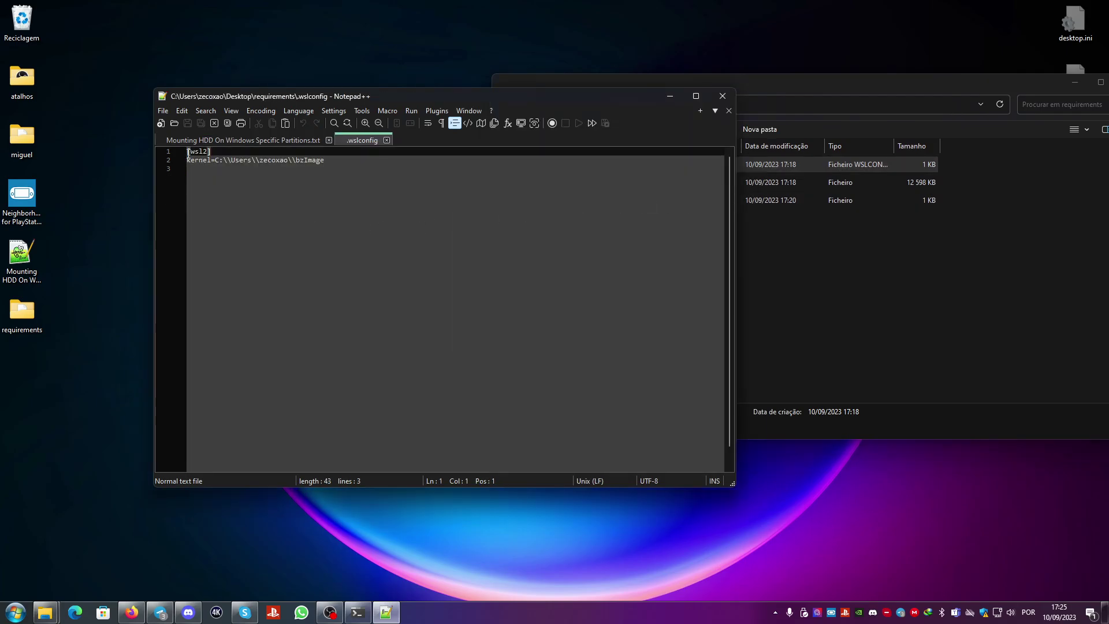
- Examine the [wsl2] section and kernel path in .wslconfig, and locate the bzImage file in the requirements folder
left_click_drag(188, 152, 212, 152)
left_click_drag(188, 160, 219, 160)
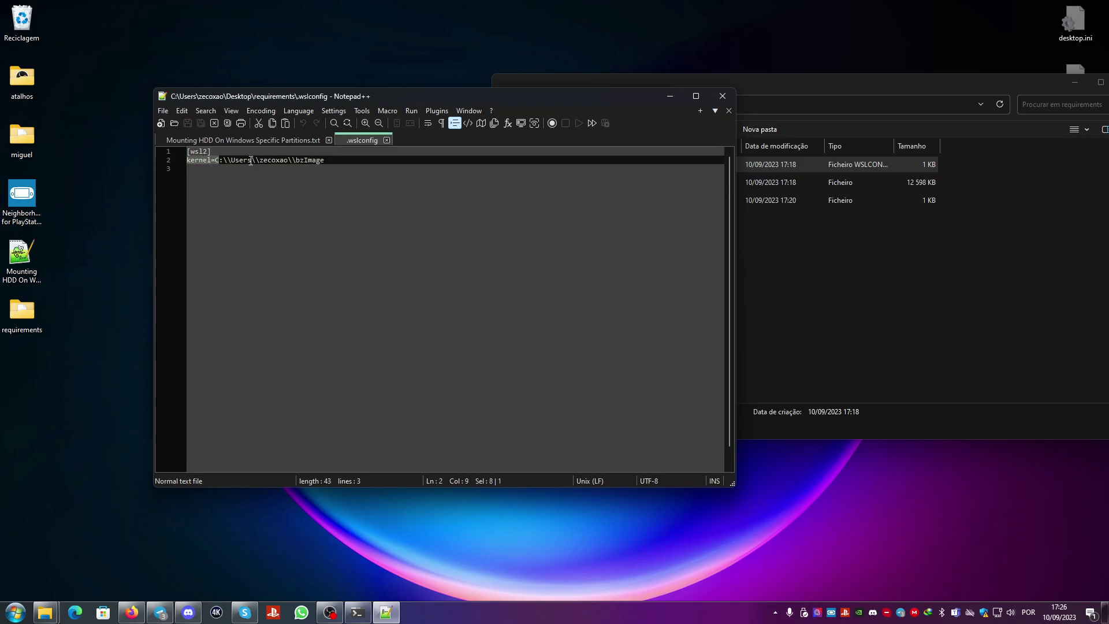
left_click(672, 97)
left_click(612, 181)
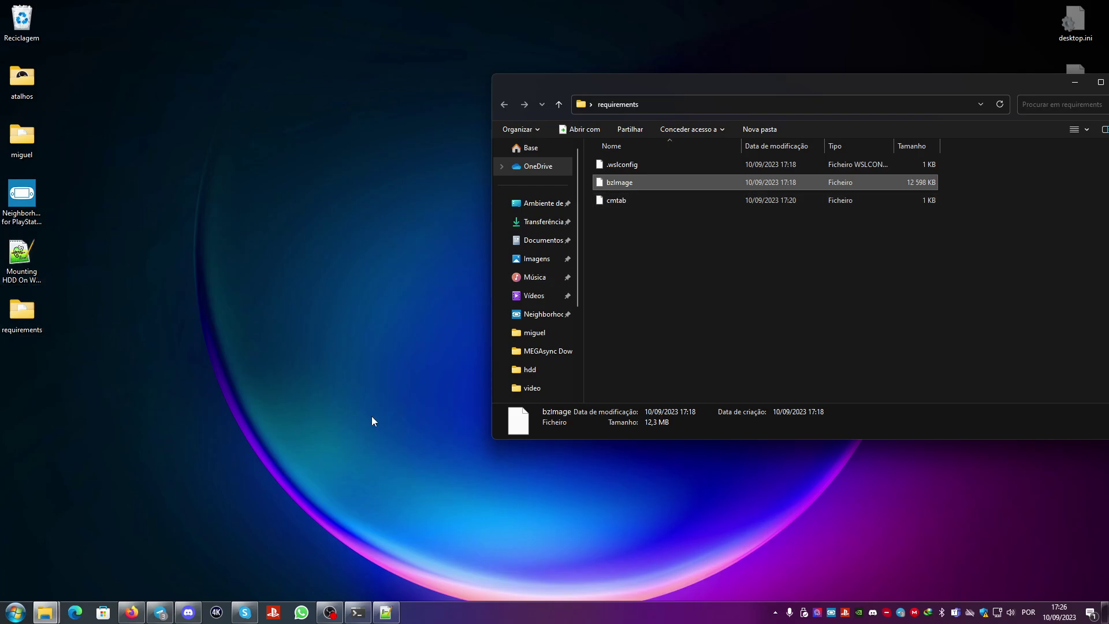
- Highlight the cmtab requirement in the mounting notes and open the cmtab file from the requirements folder in Notepad++
left_click(386, 613)
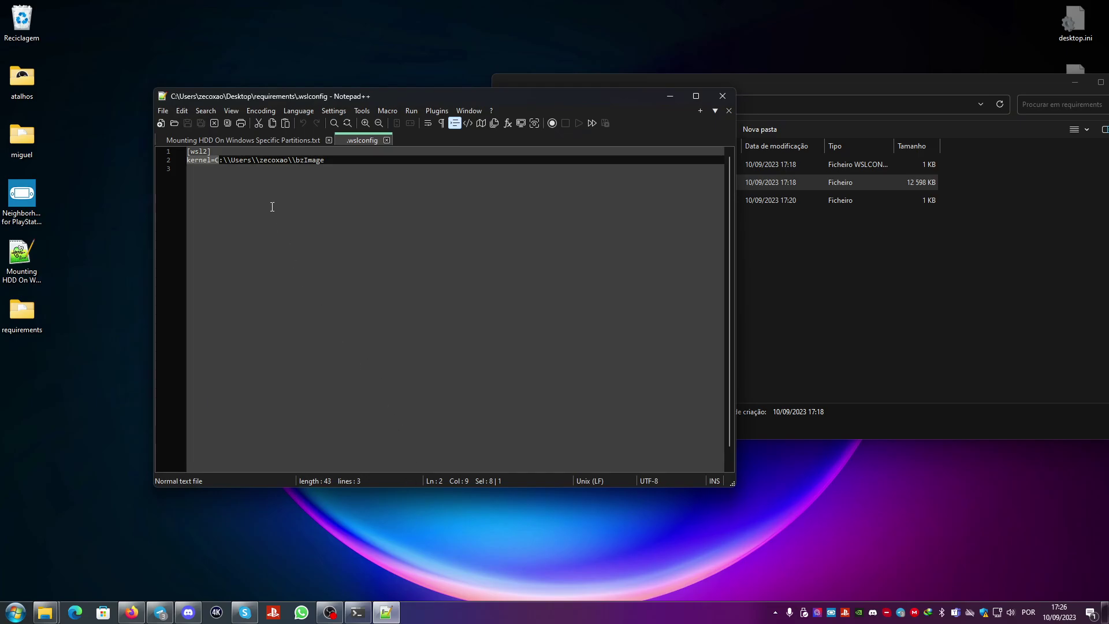
left_click(279, 139)
left_click_drag(204, 188, 182, 190)
left_click(833, 261)
right_click(615, 204)
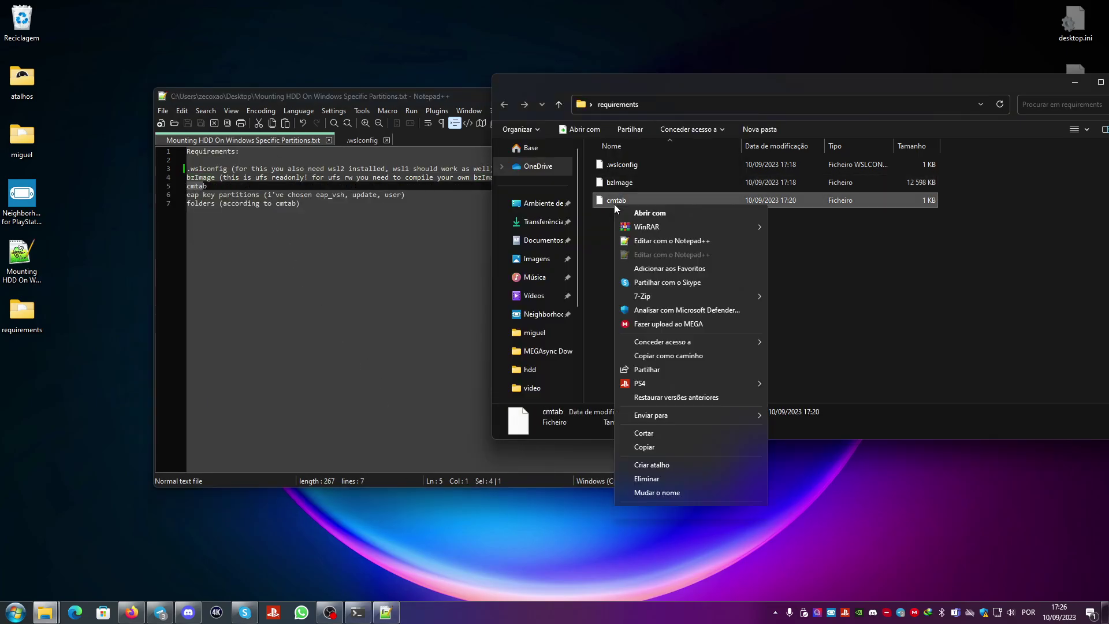
left_click(644, 245)
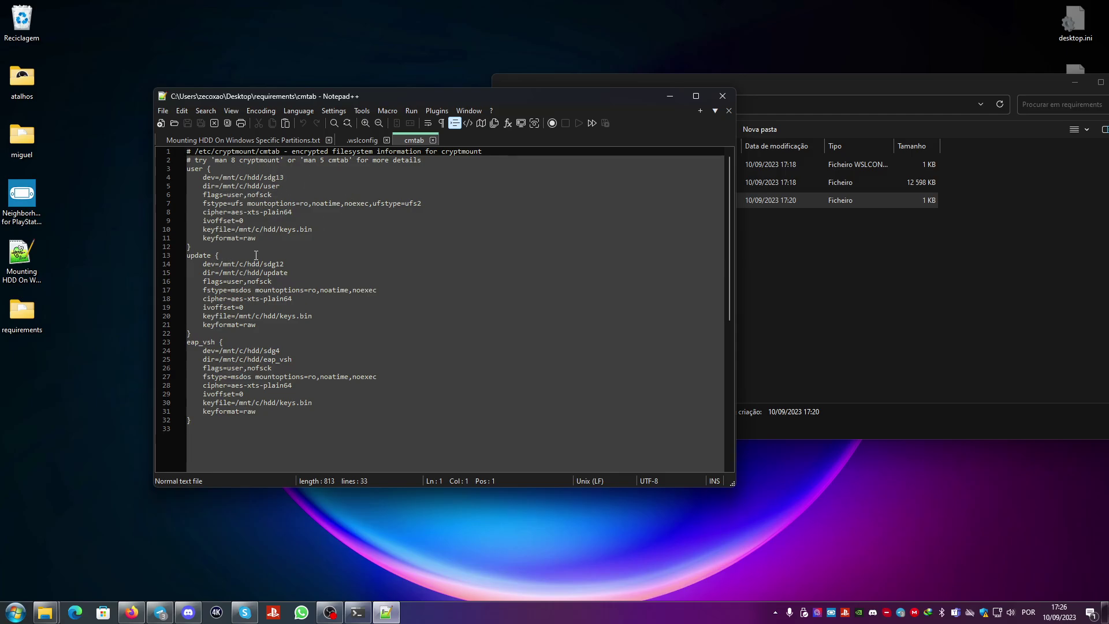
- Examine the user entry in cmtab, covering its sdg13 device, mount directory and keys.bin keyfile path
left_click(866, 249)
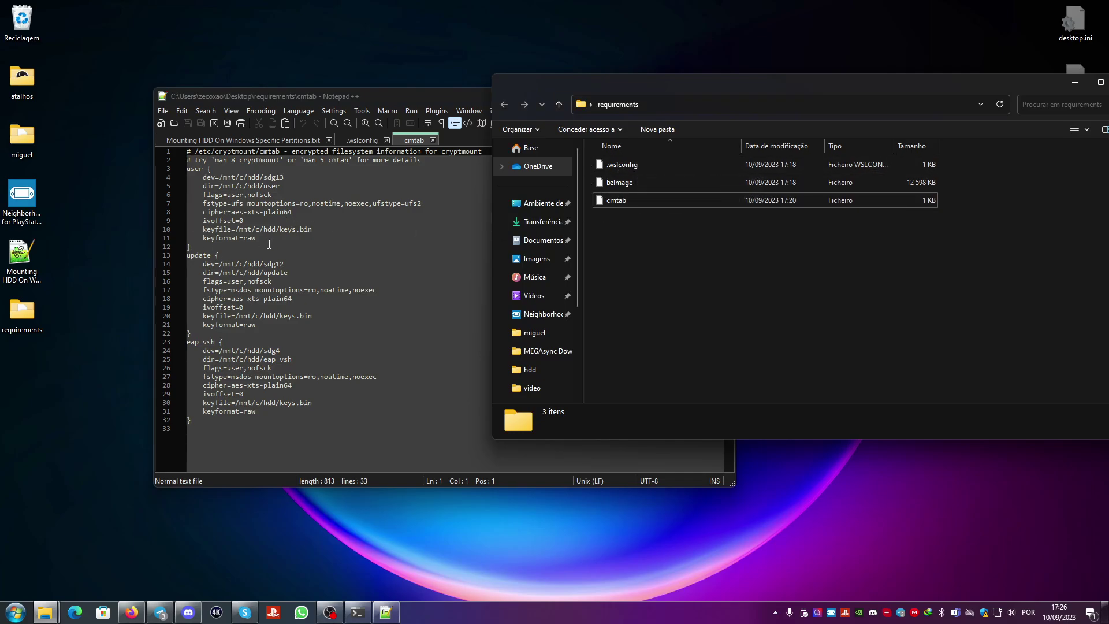
left_click(209, 247)
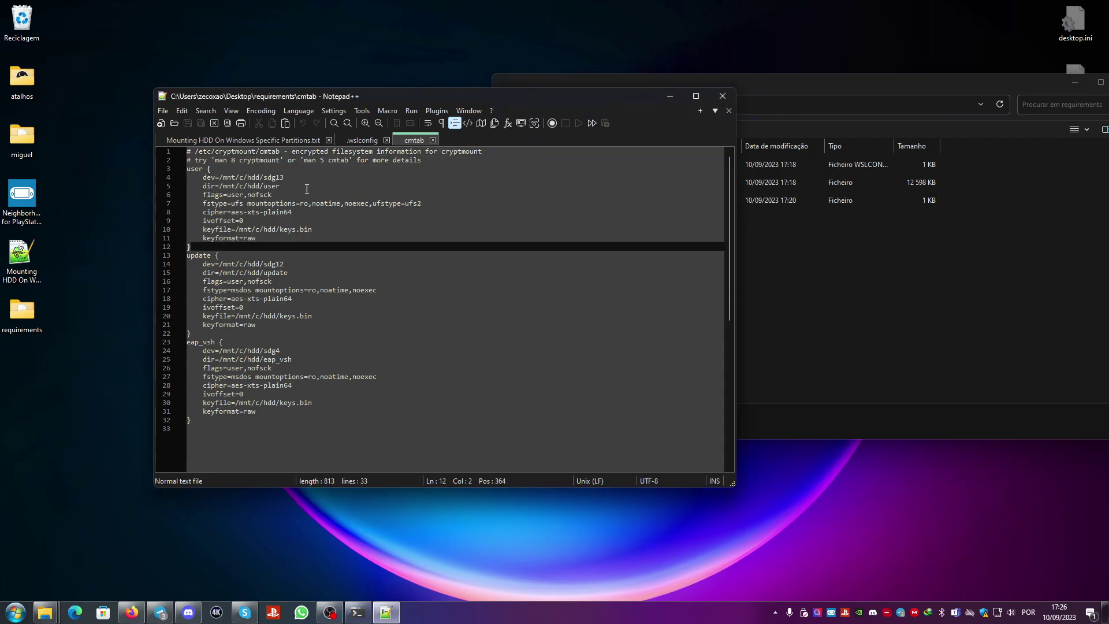
double_click(271, 178)
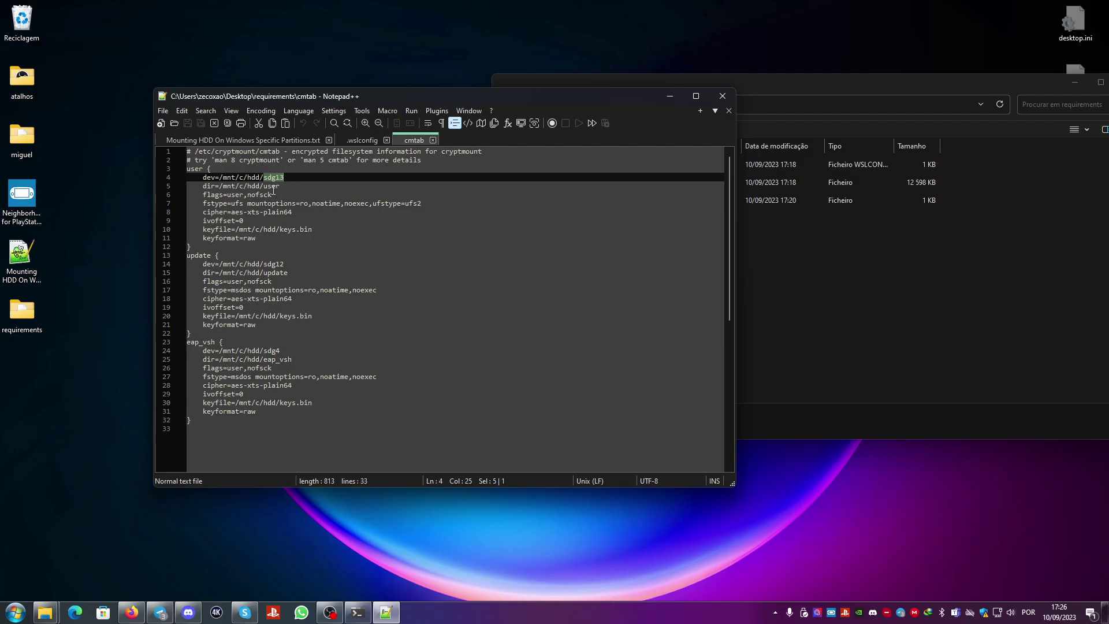
double_click(270, 186)
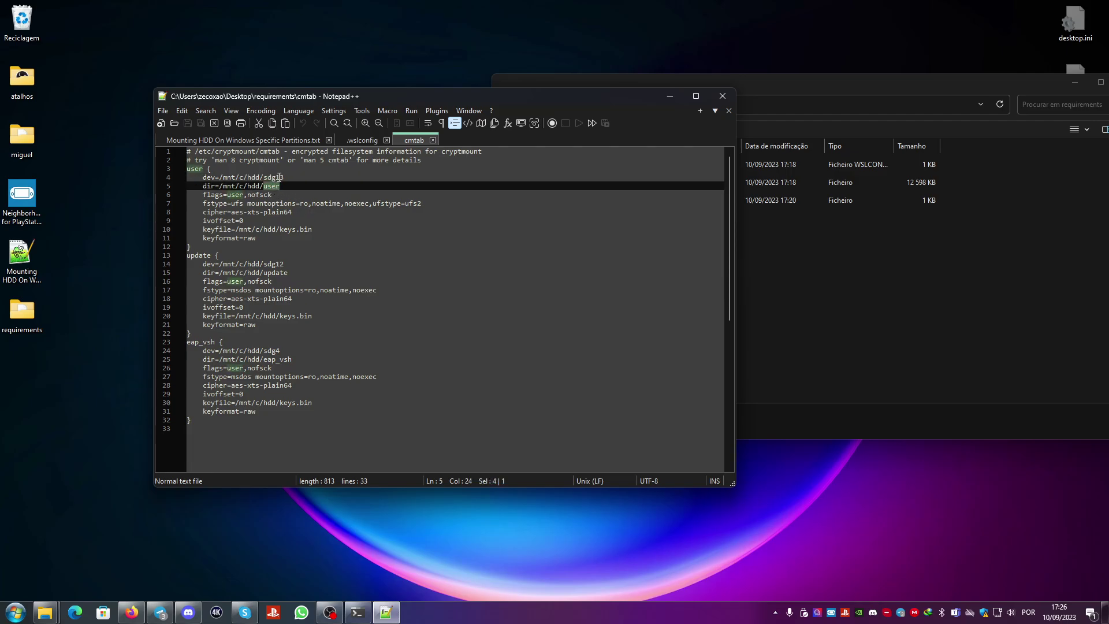
left_click_drag(262, 177, 285, 177)
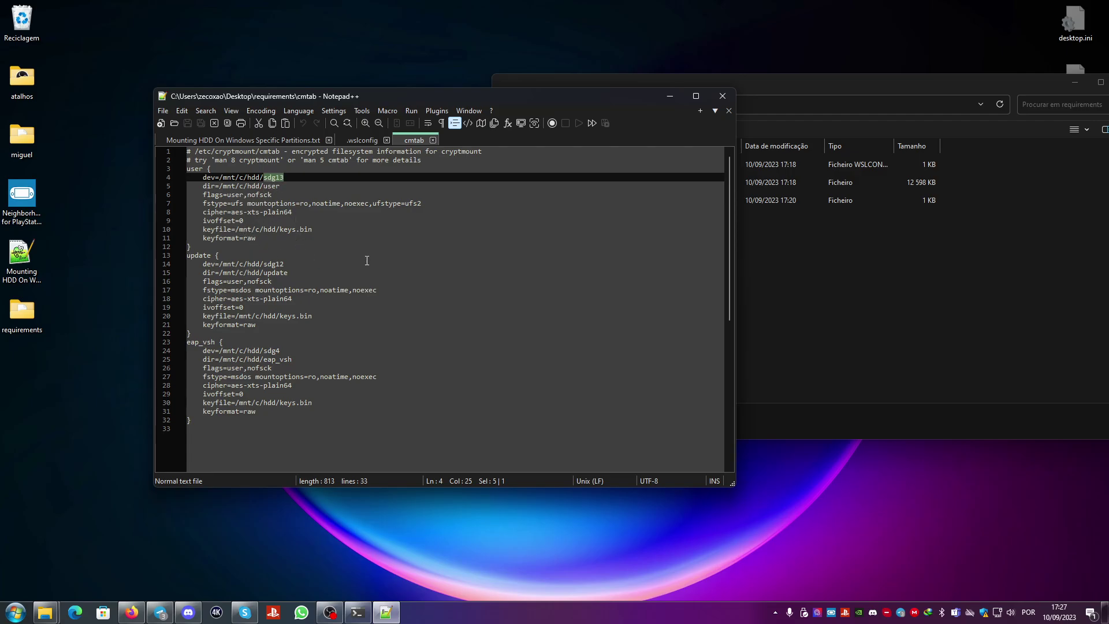
double_click(291, 230)
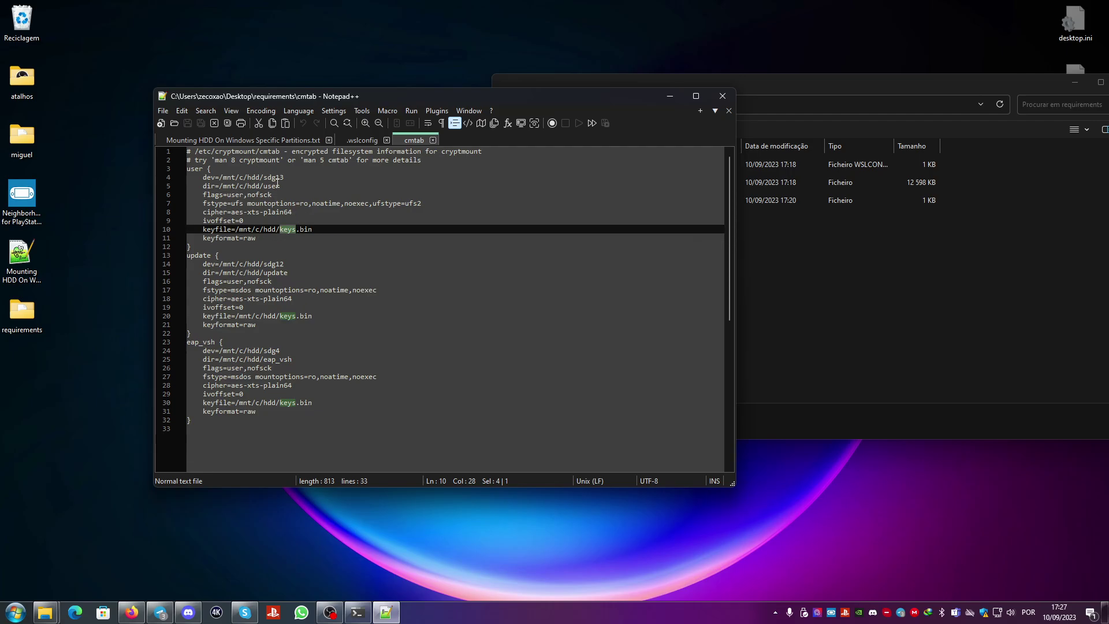
left_click(843, 274)
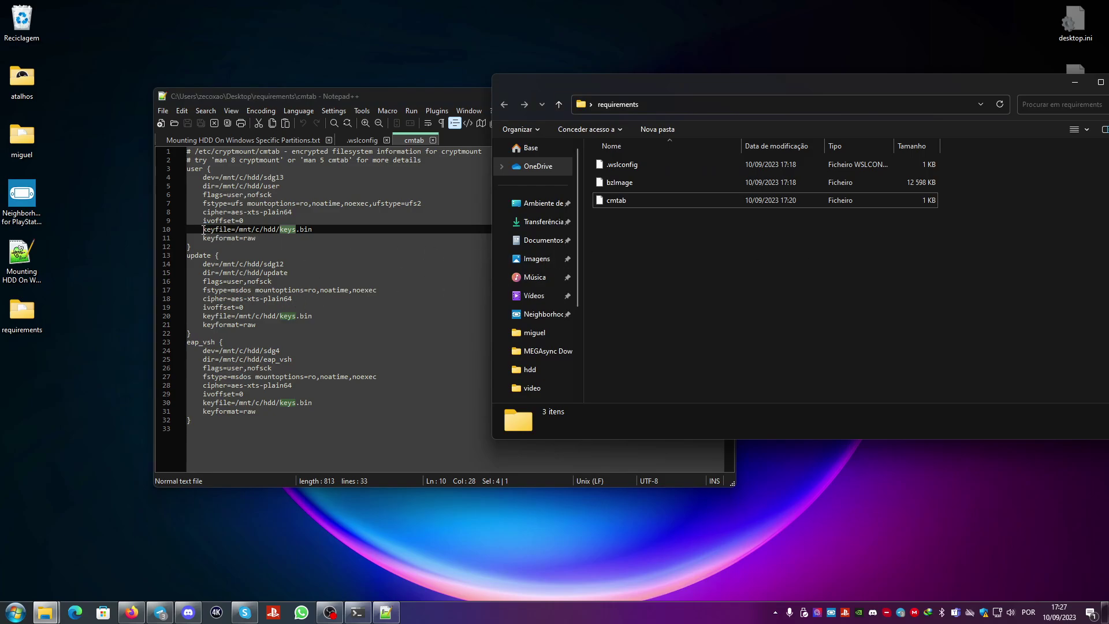
left_click_drag(203, 230, 315, 230)
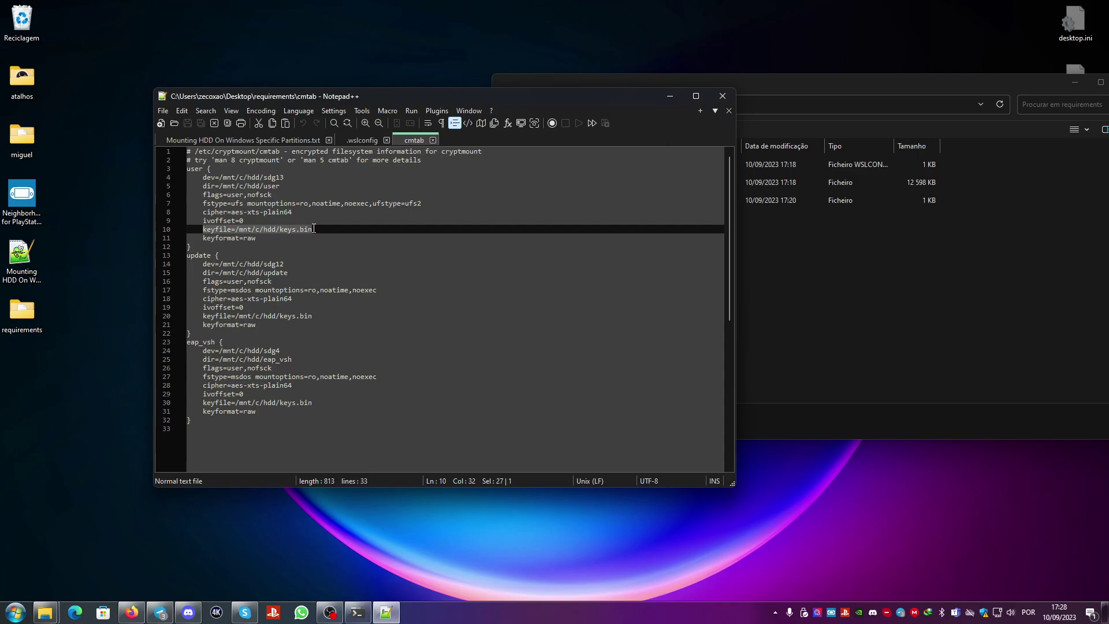
- Browse to the hdd folder on the local C: drive to view the partition files, keys.bin and mount folders
left_click(832, 267)
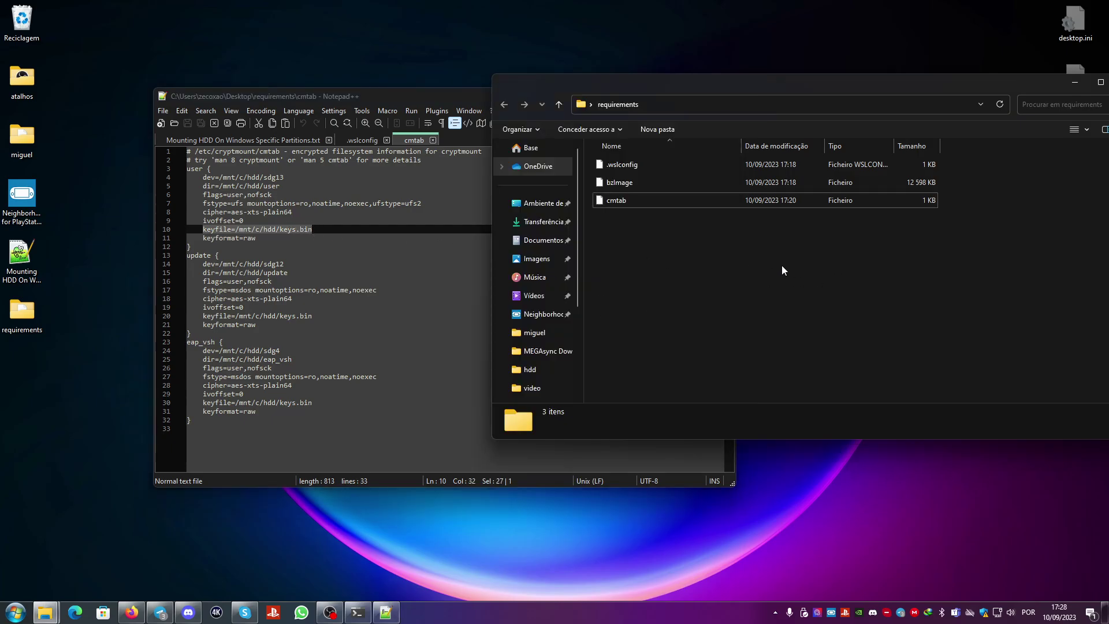
scroll(543, 254, "down", 2)
left_click(535, 351)
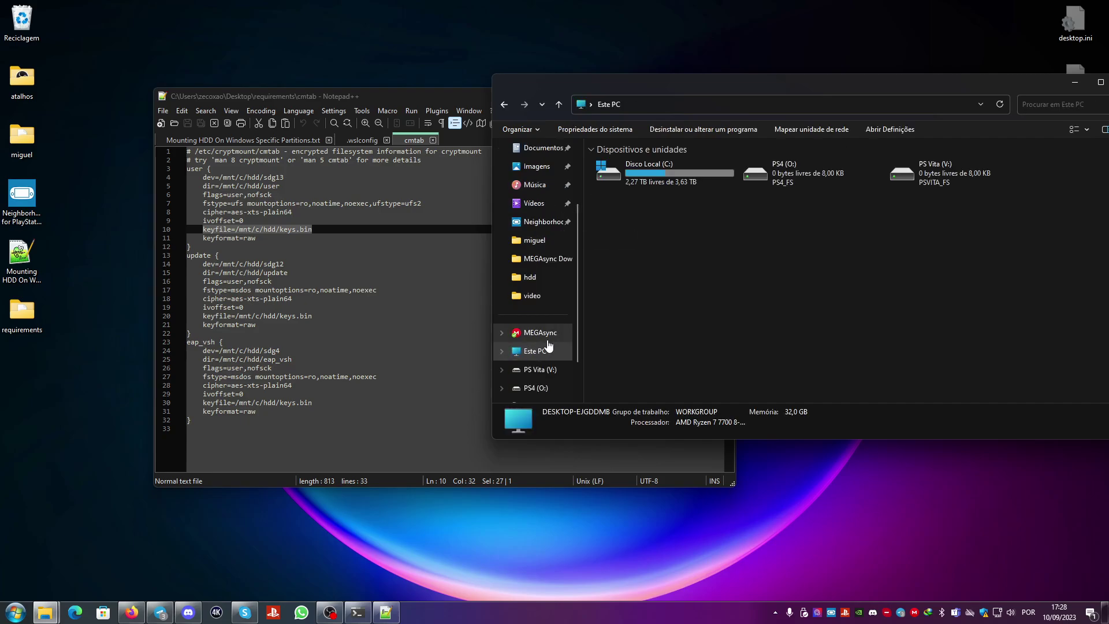
double_click(659, 182)
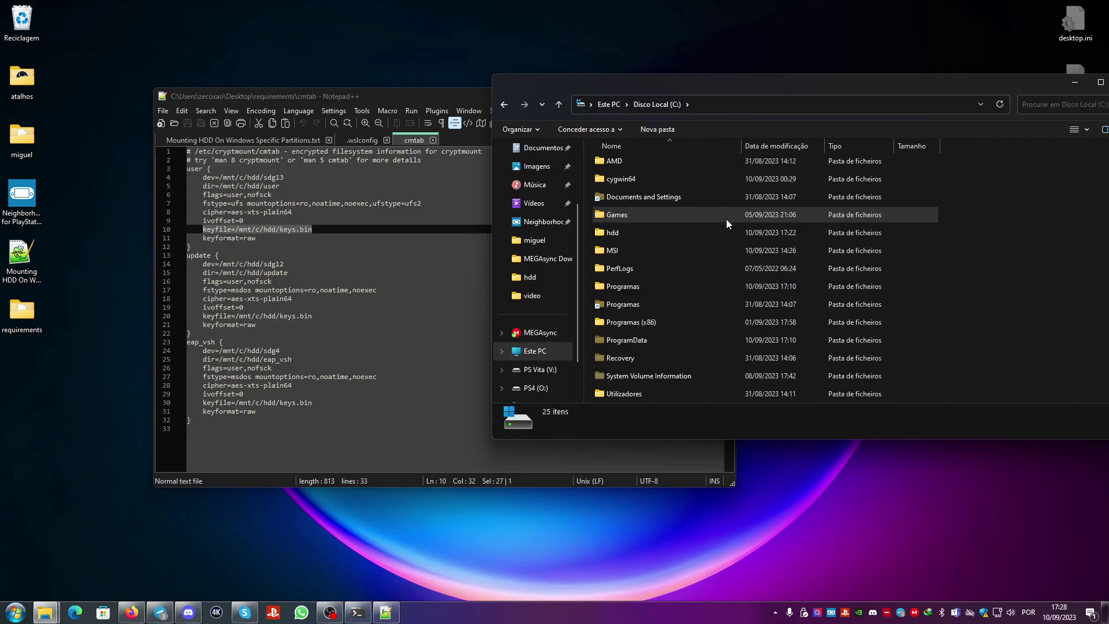
double_click(624, 233)
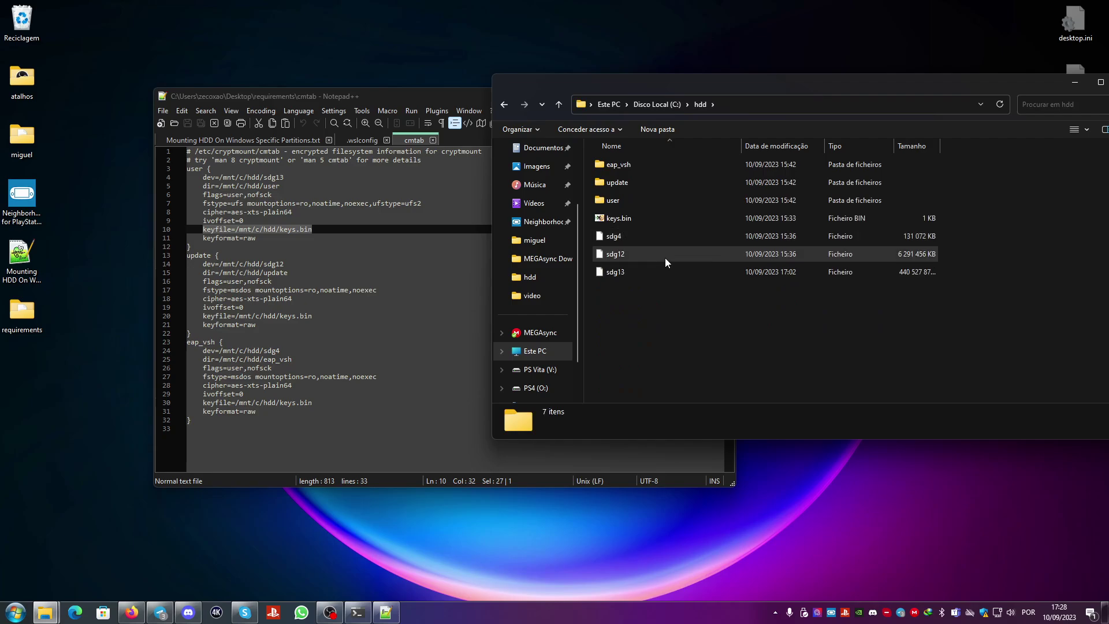
- Open keys.bin from the hdd folder in HxD, highlight all of its key bytes, and close the hex editor
double_click(618, 215)
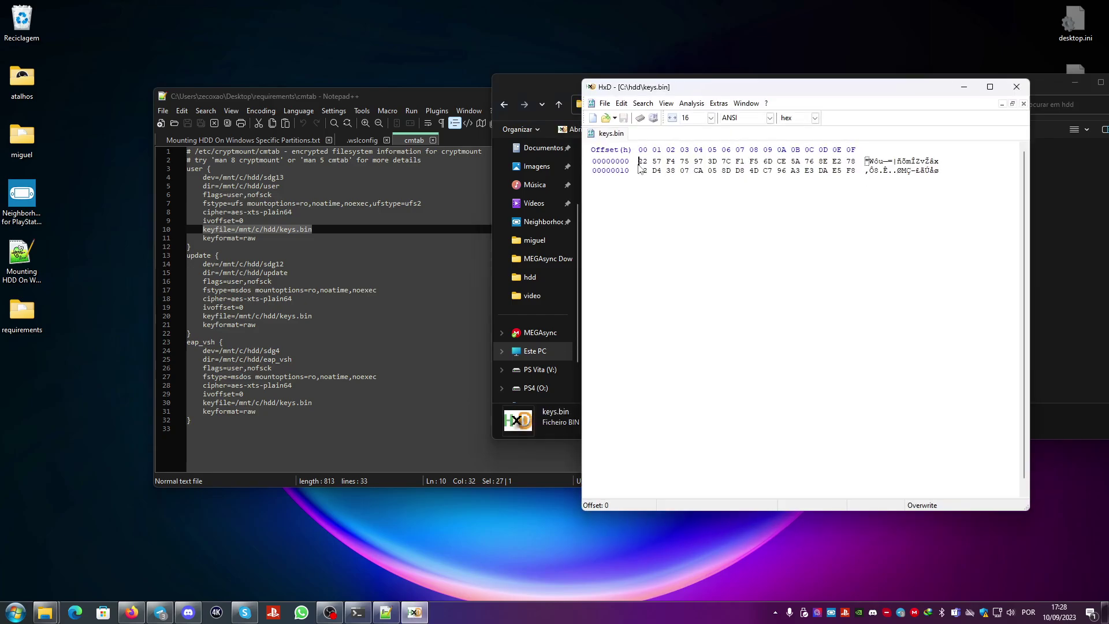
left_click_drag(641, 161, 856, 172)
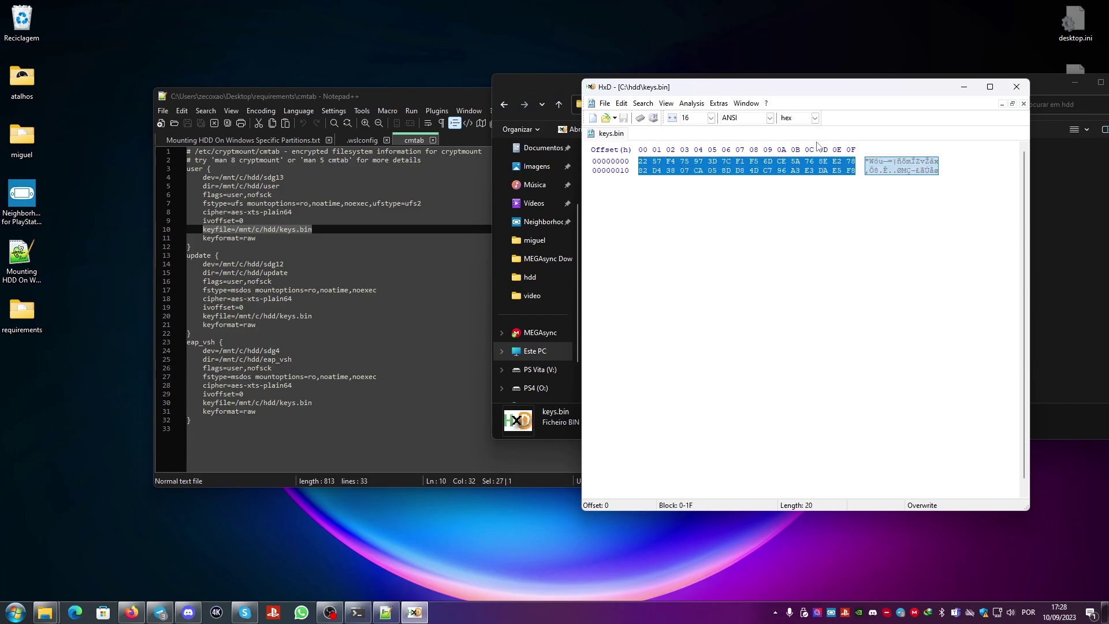
left_click(1017, 87)
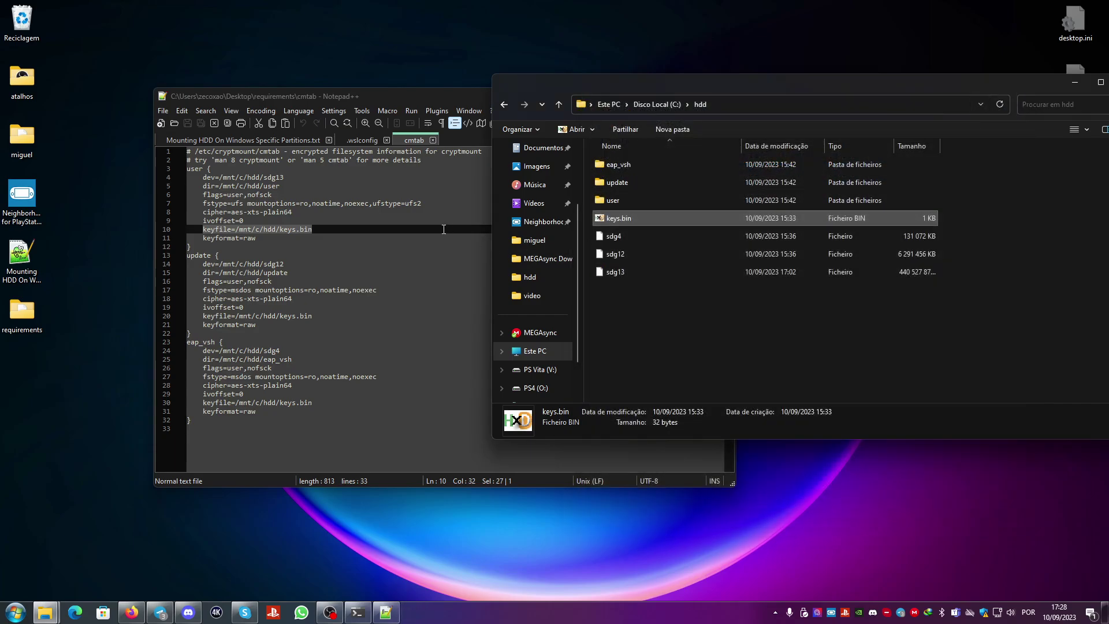
- Examine the ivoffset line and the sdg13 device name in the user entry of cmtab
left_click(359, 239)
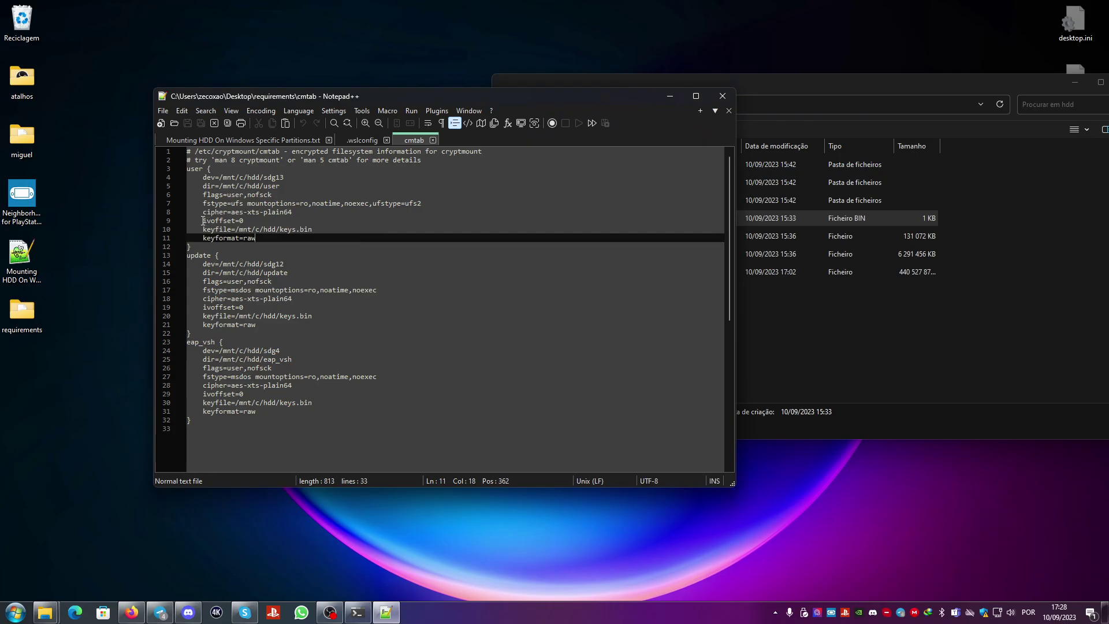
left_click_drag(203, 222, 254, 222)
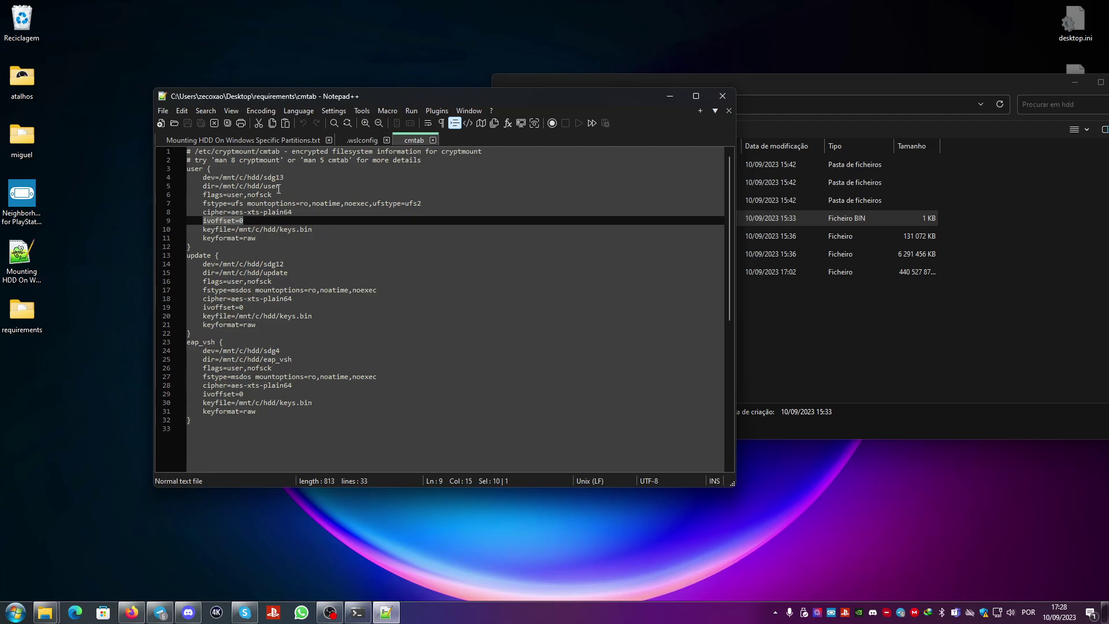
left_click_drag(264, 177, 273, 178)
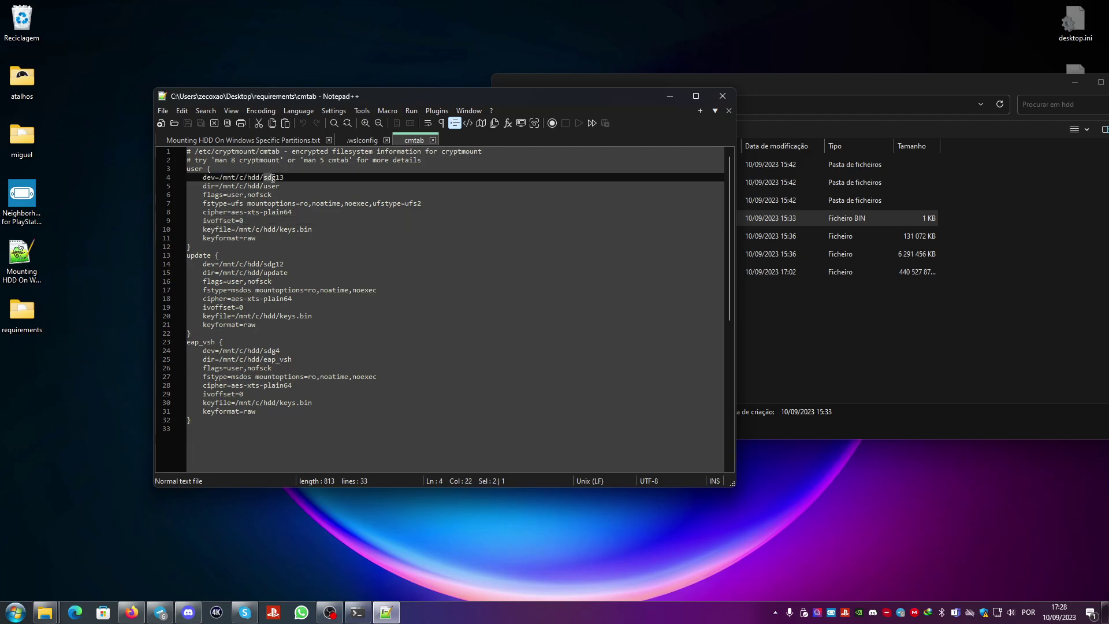
double_click(277, 178)
left_click(276, 177)
left_click_drag(276, 177, 286, 177)
double_click(286, 177)
left_click(286, 177)
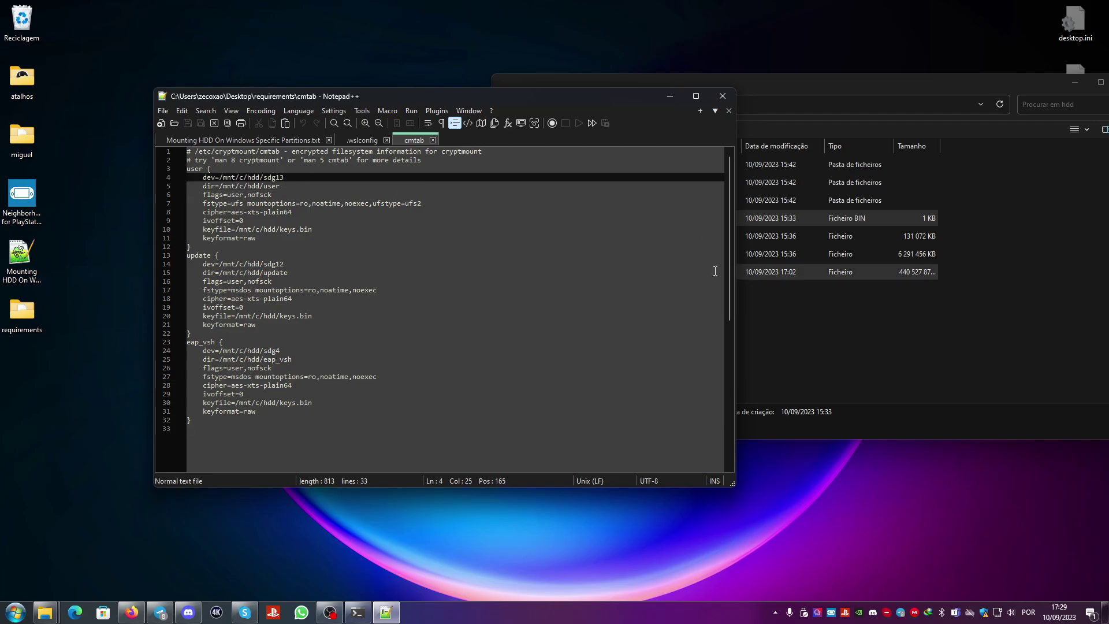
- Add "in the case of user partition the number of the partition will be 27 so you do this" below the requirements in the mounting notes
double_click(27, 259)
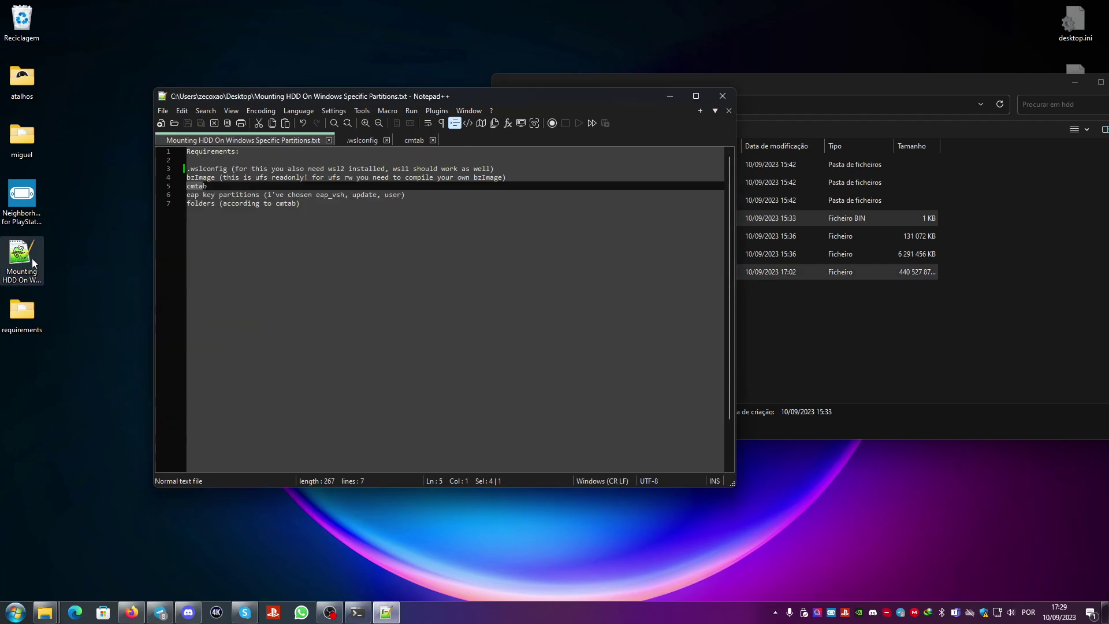
key("Return")
key("Return")
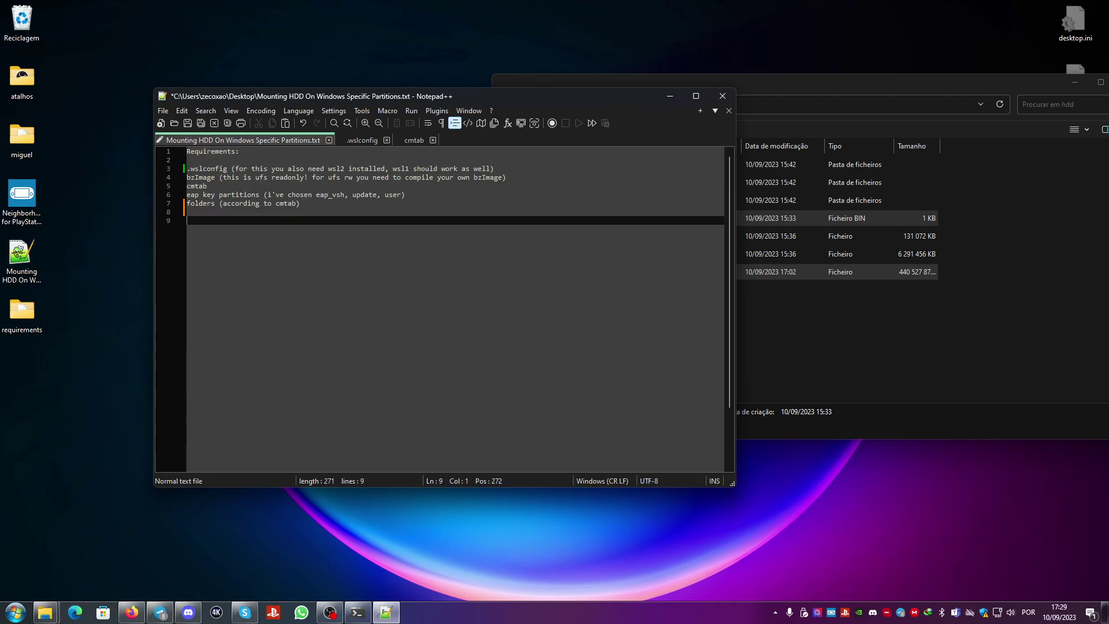
type("in the case of use")
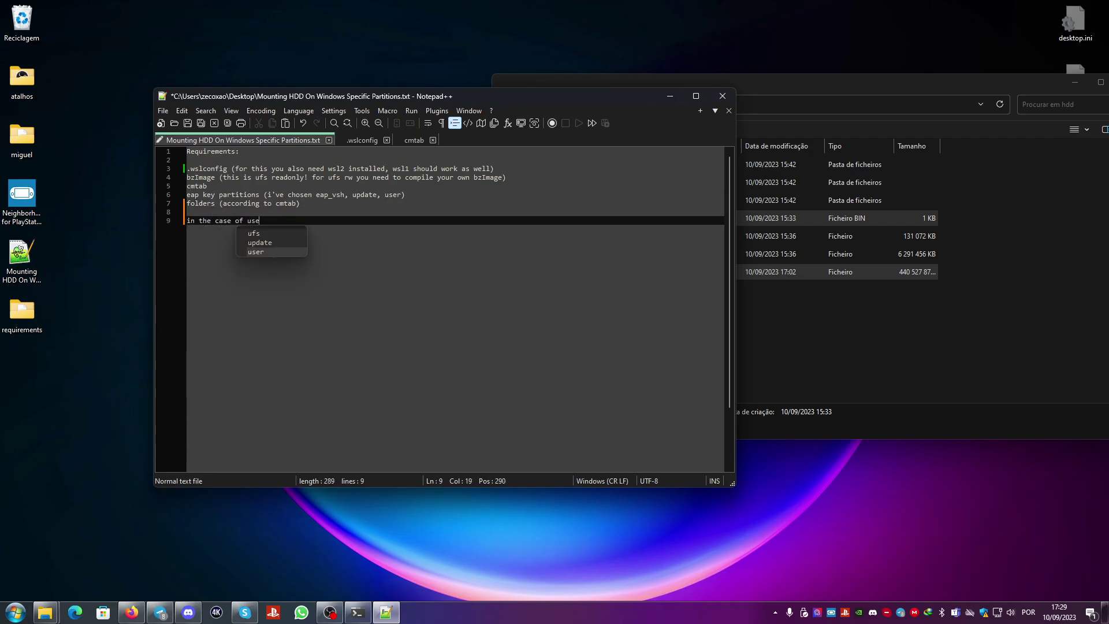
type("r partition")
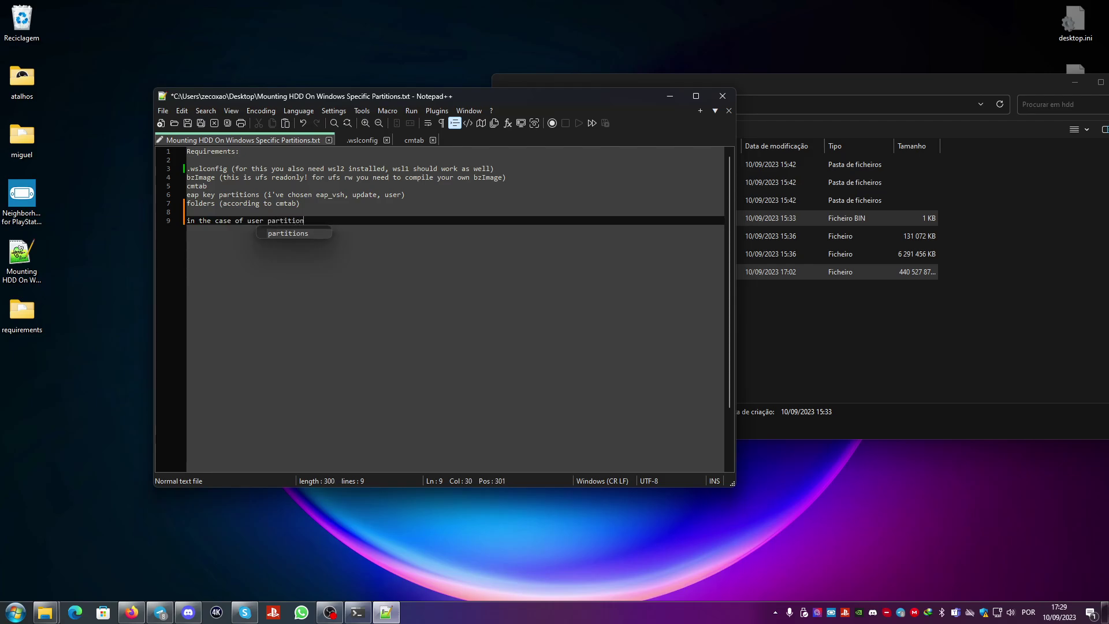
type(" the number ")
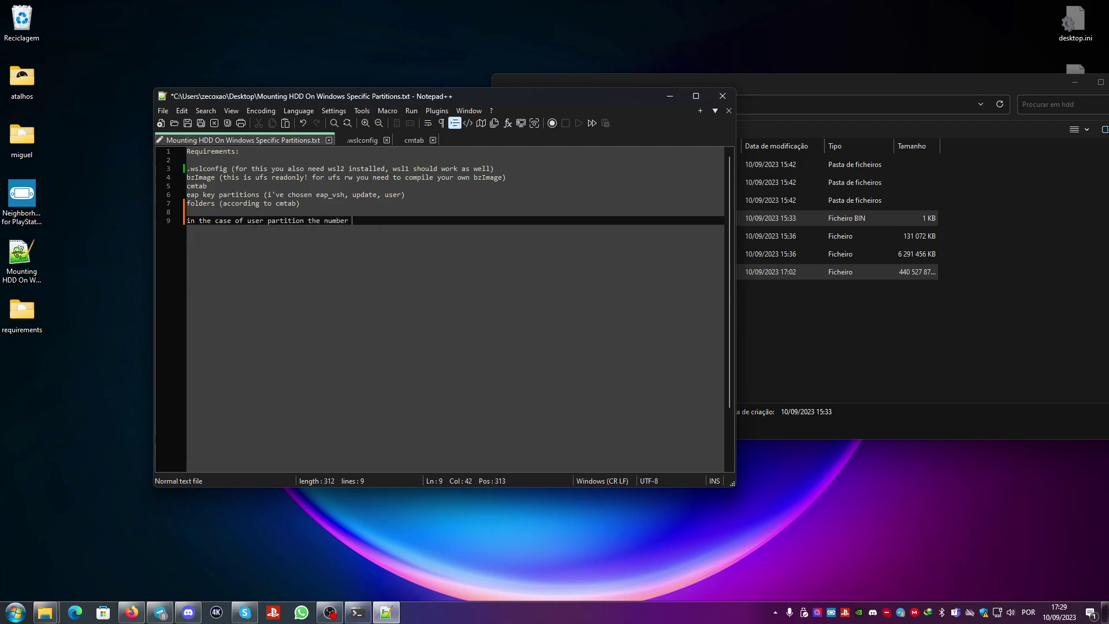
type("of the parti")
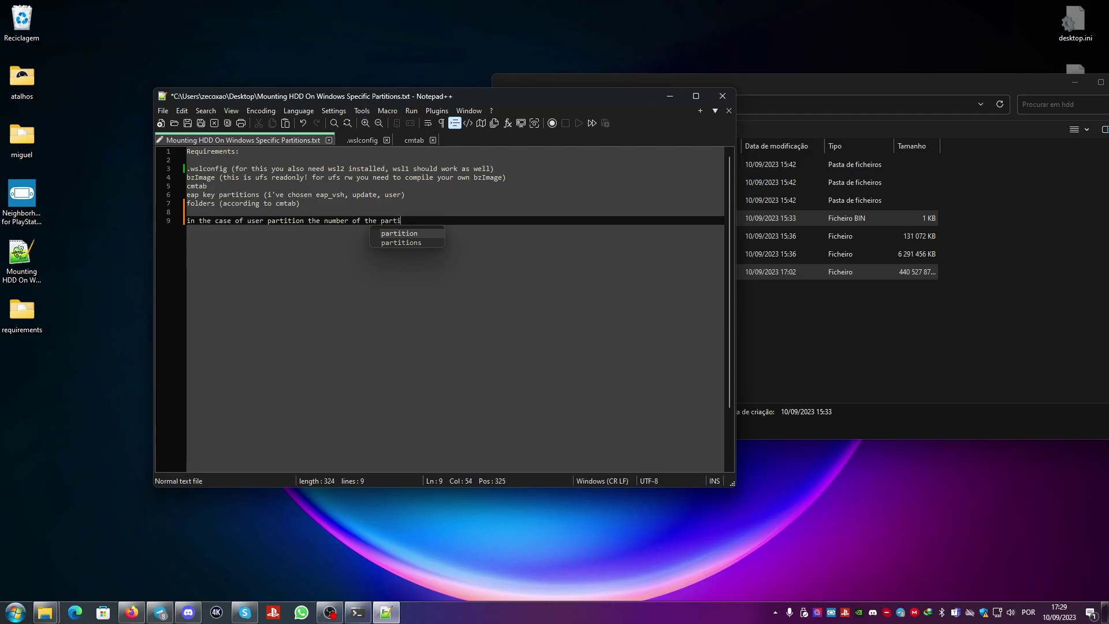
type("tion will be 27")
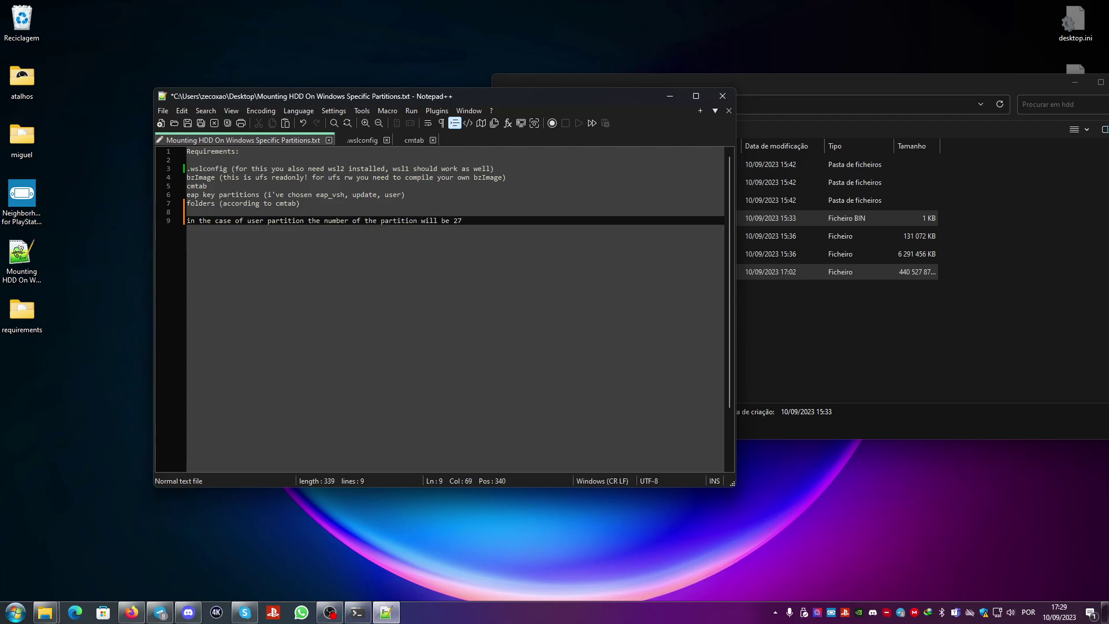
type(" so you do thi")
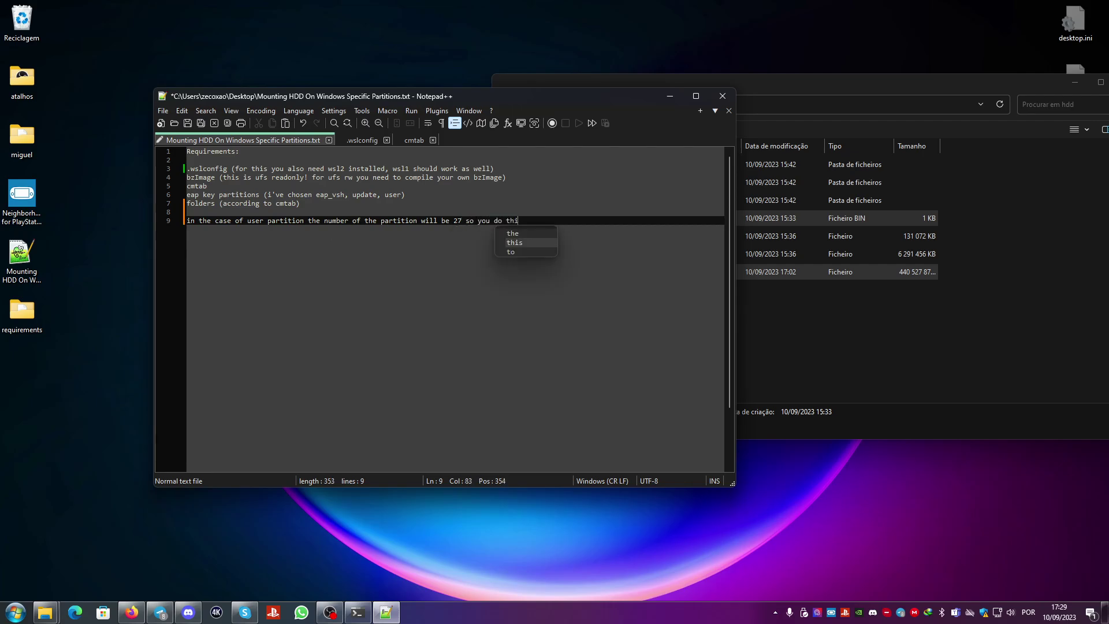
type("s")
key("Return")
key("Return")
key("Return")
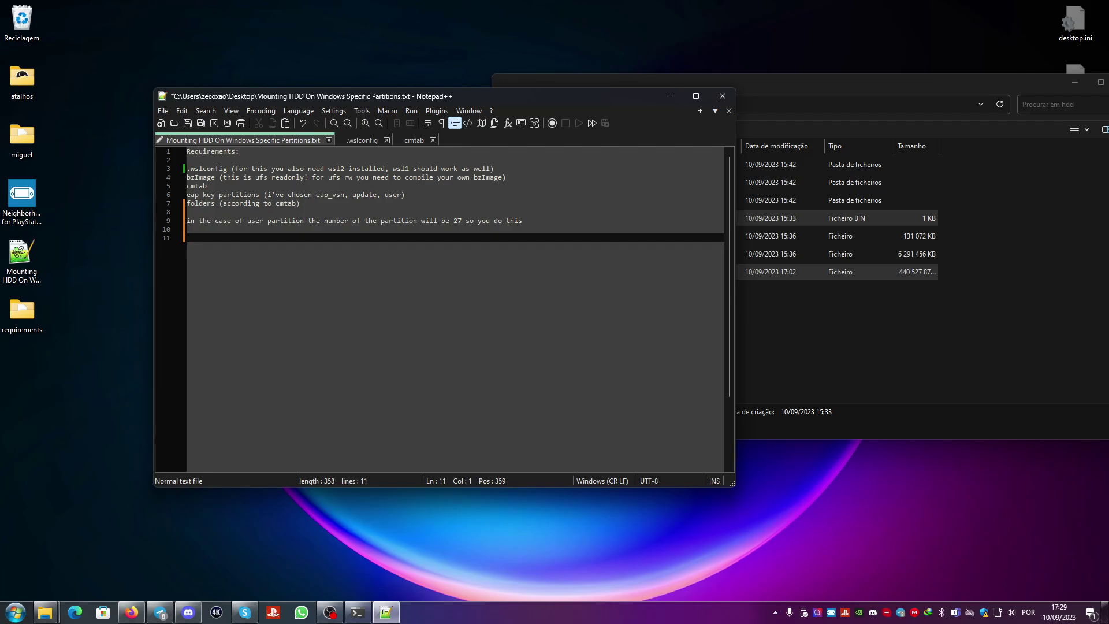
- Add the separate lines "subtract 27 with 1" and "this will give 26" to the mounting notes, with blank lines between them
type("subtract 27 with 1")
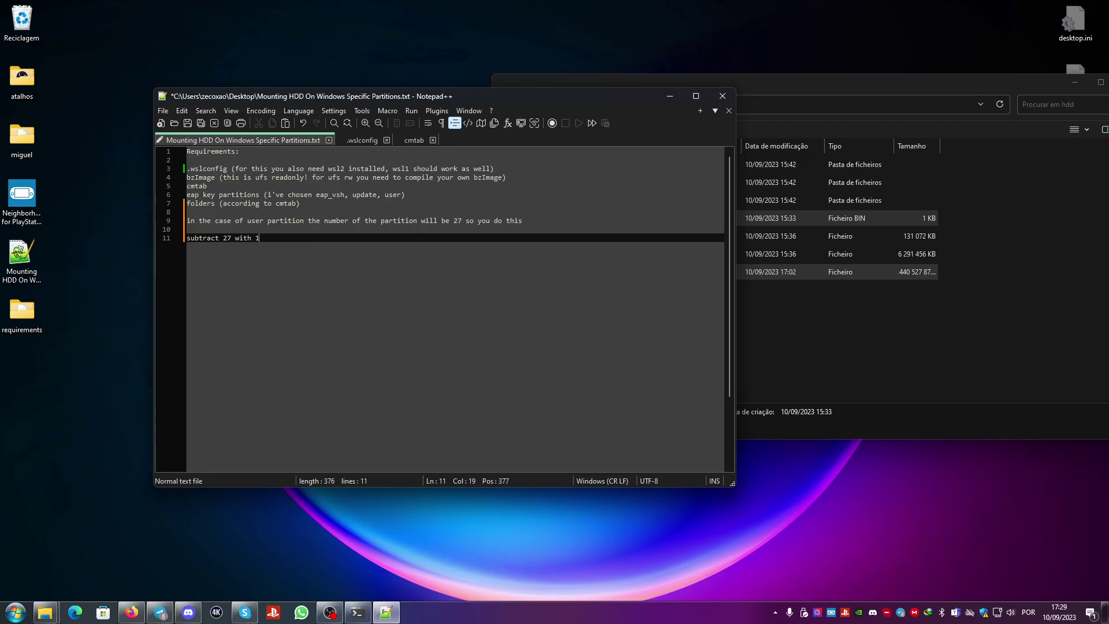
key("Return")
key("Return")
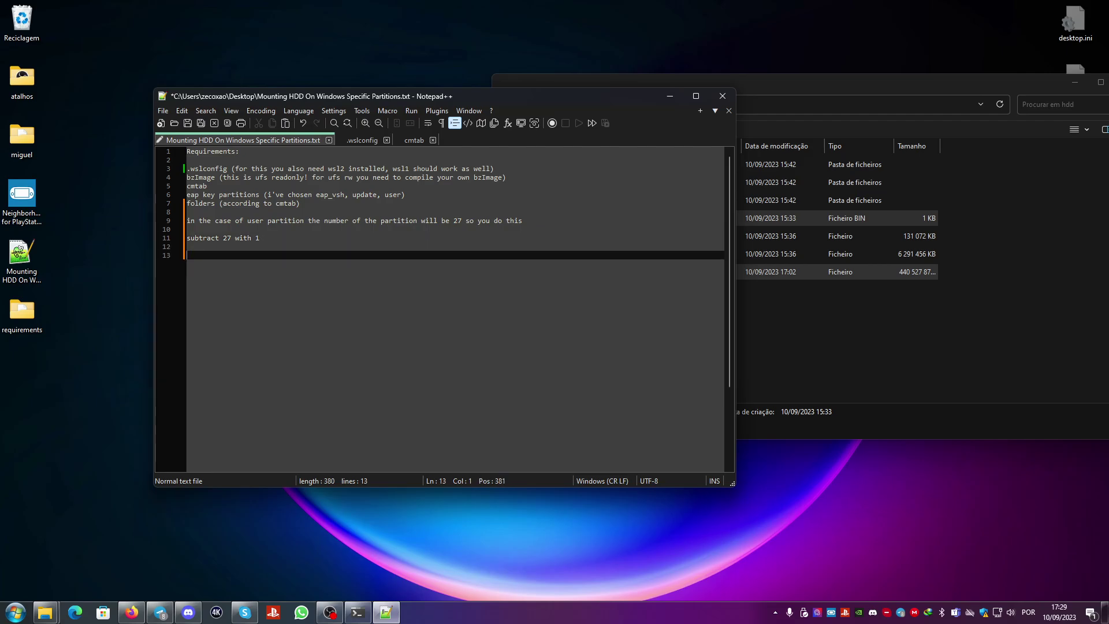
type("this wil")
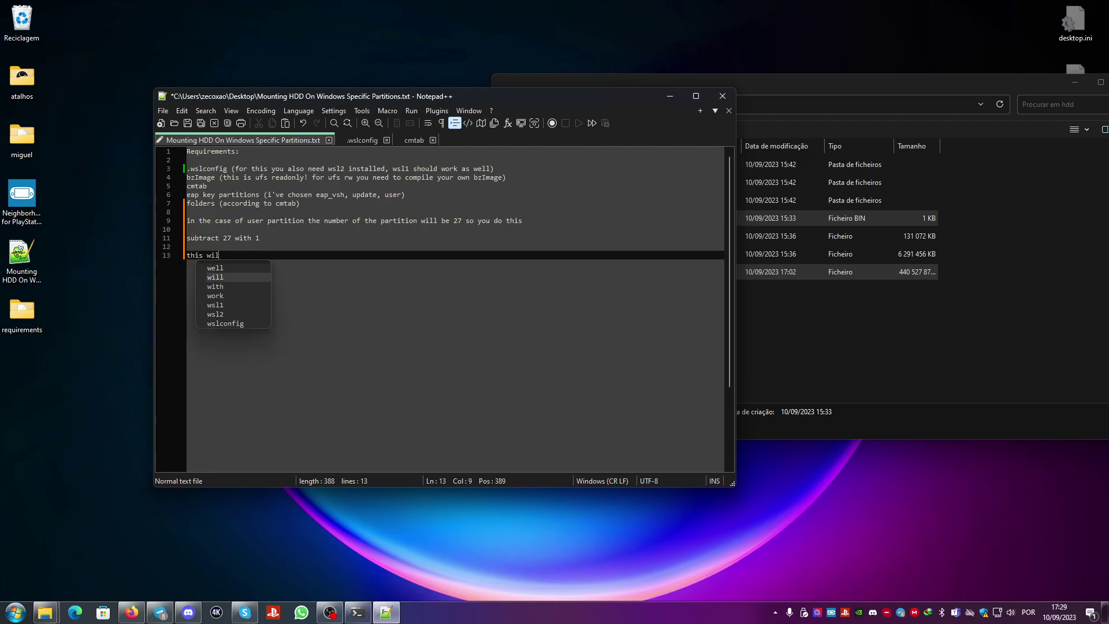
type("l give 26")
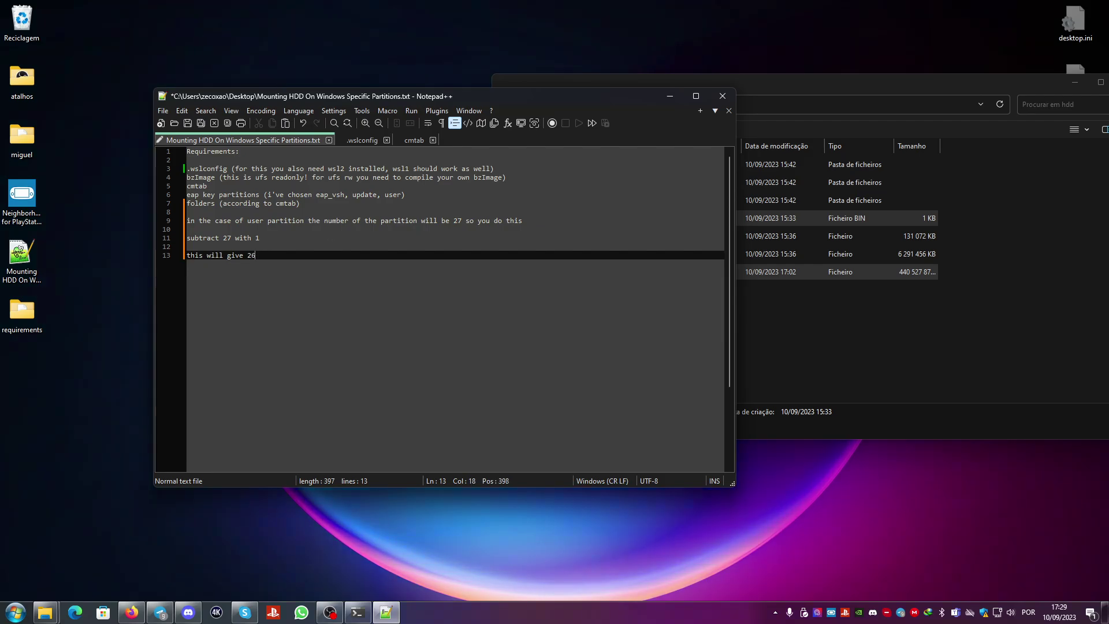
key("Return")
key("Return")
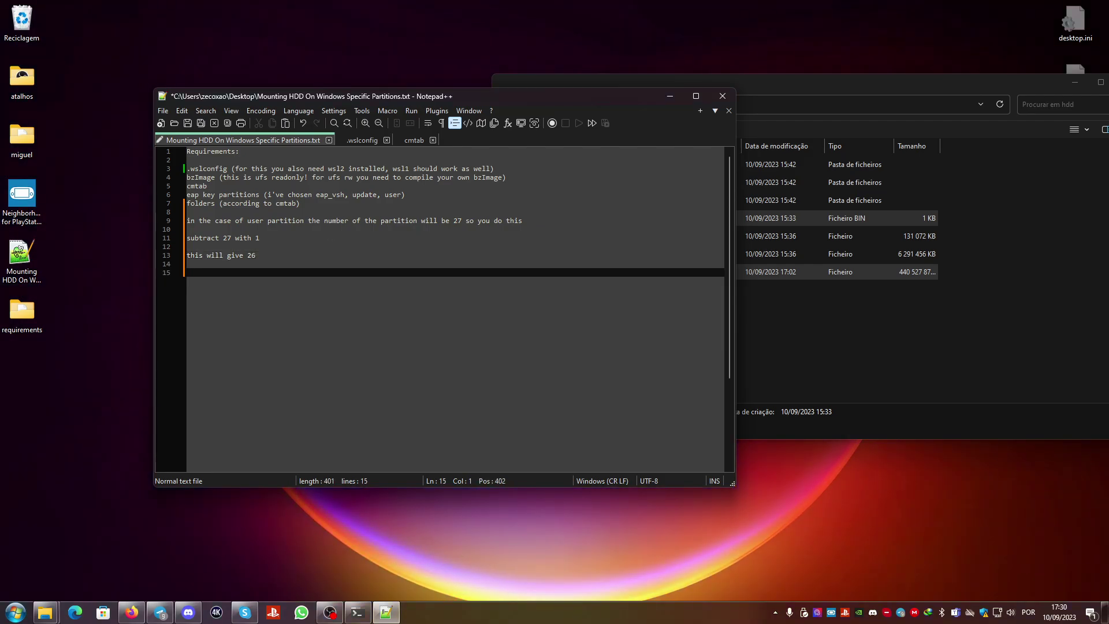
- Add the line "then you left shit 32" to the mounting notes, followed by a blank line
type("then you")
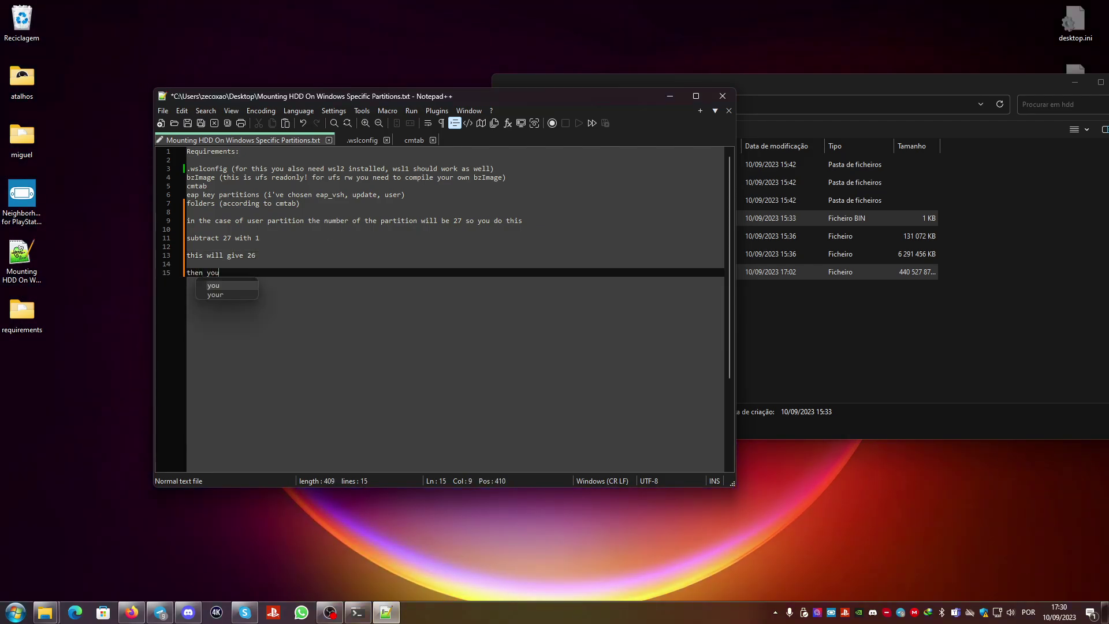
type(" left ")
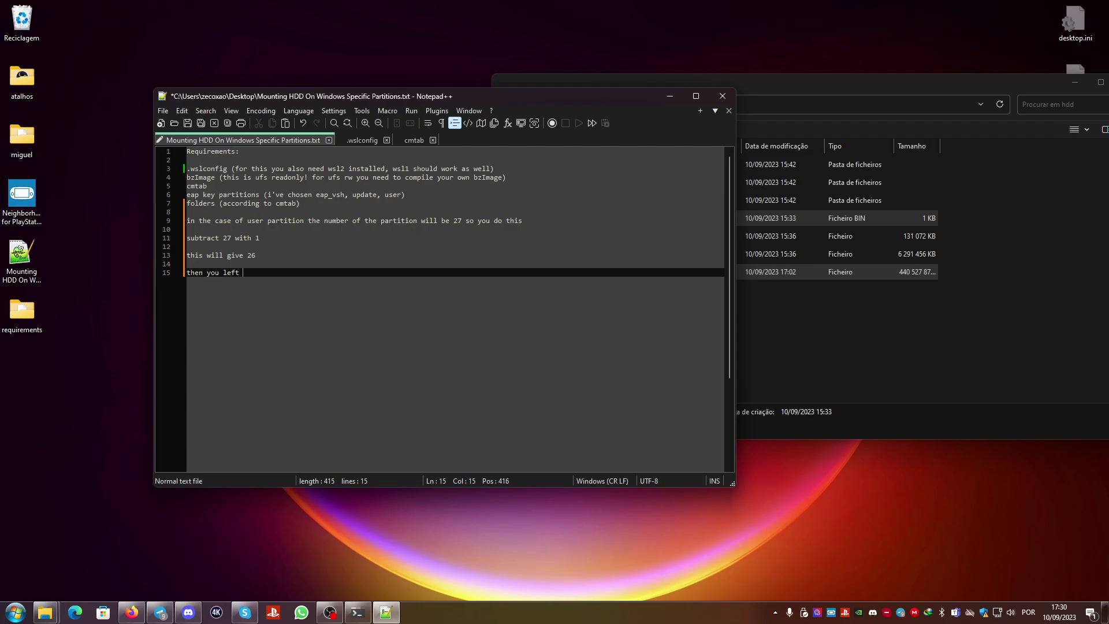
type("shit 32")
key("Return")
key("Return")
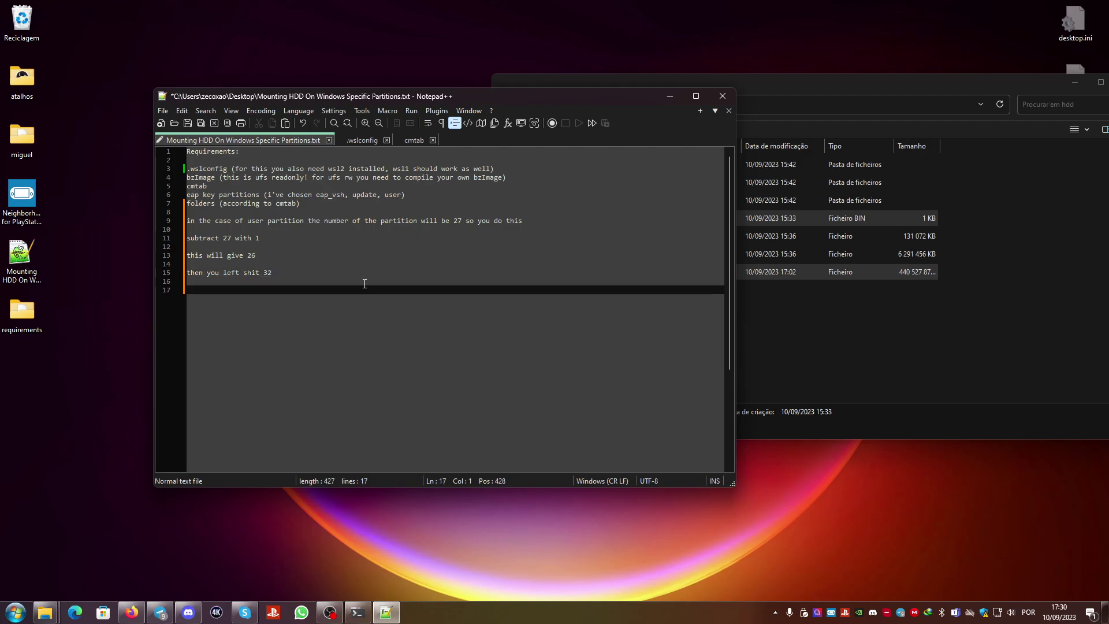
- Switch to the Windows Calculator in programmer mode, compute 27 - 1 and left shift the decimal result by 32
left_click(13, 603)
type("cal")
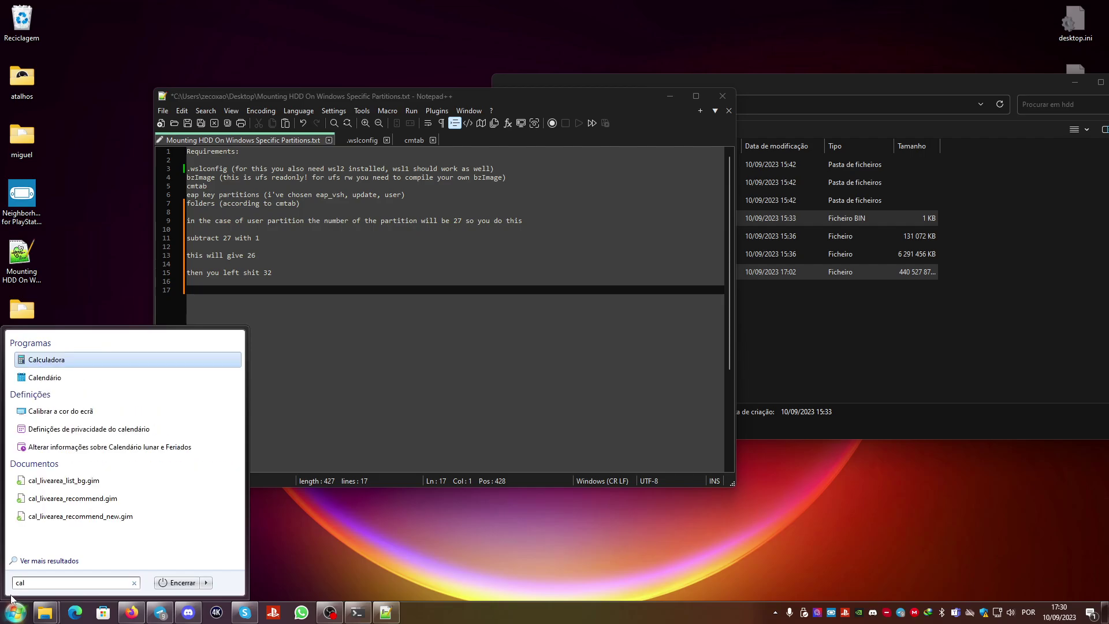
key("Return")
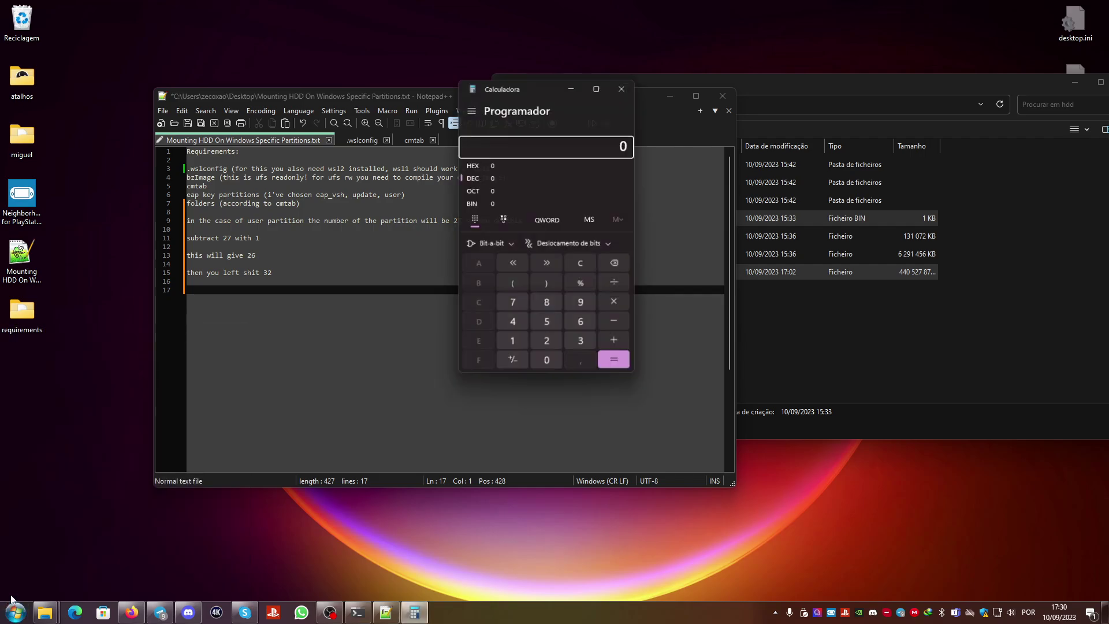
left_click_drag(523, 81, 692, 116)
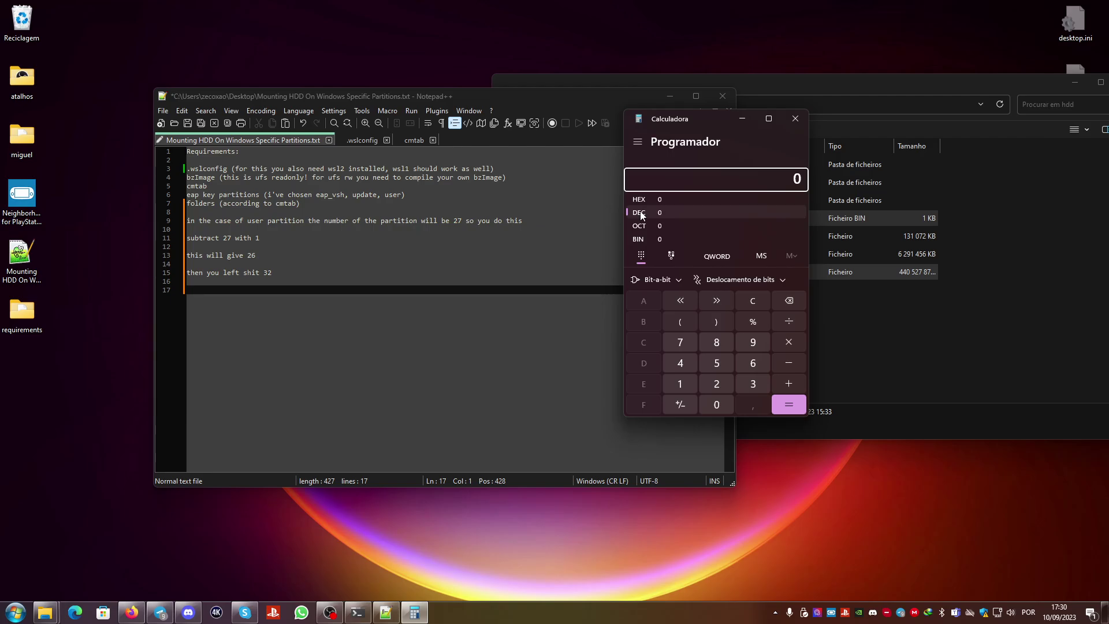
type("27 - 1")
key("Return")
left_click(682, 302)
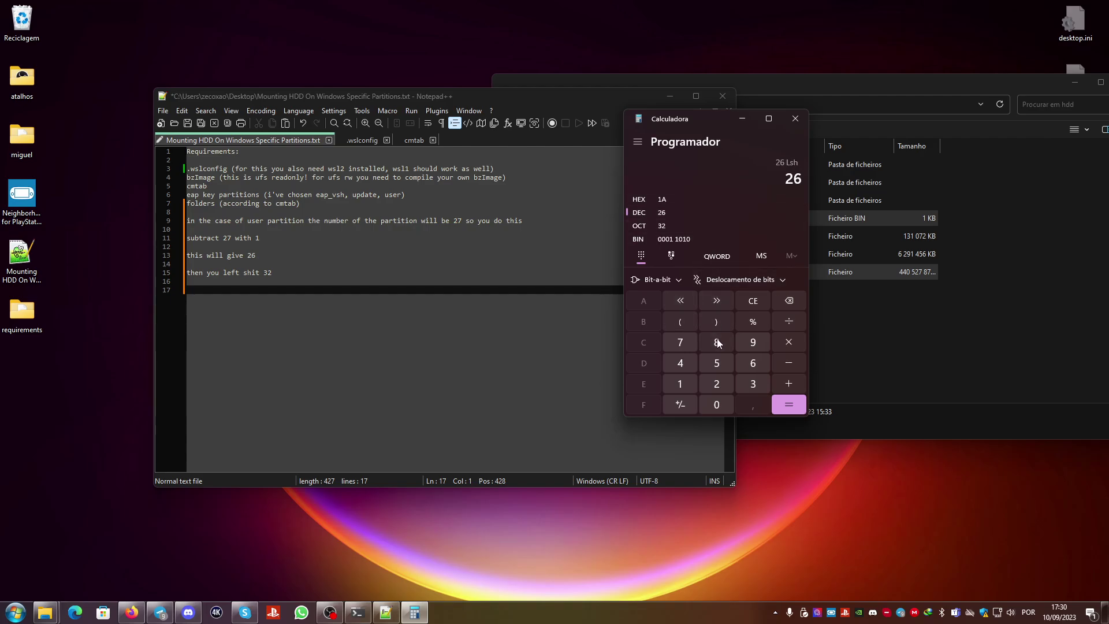
left_click(755, 386)
left_click(727, 386)
left_click(796, 408)
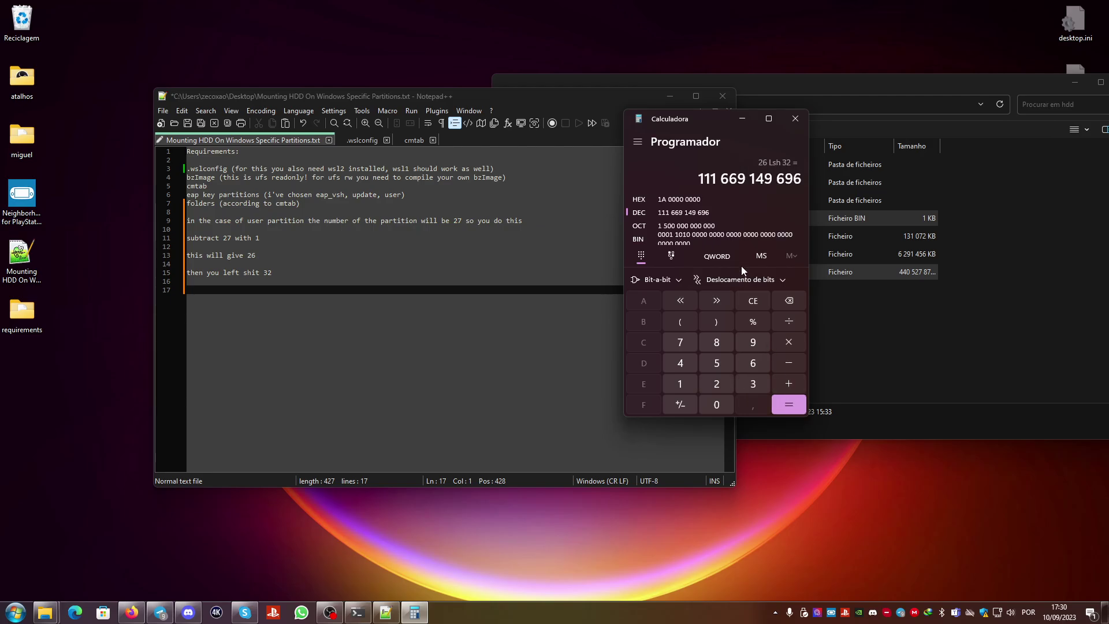
left_click(212, 315)
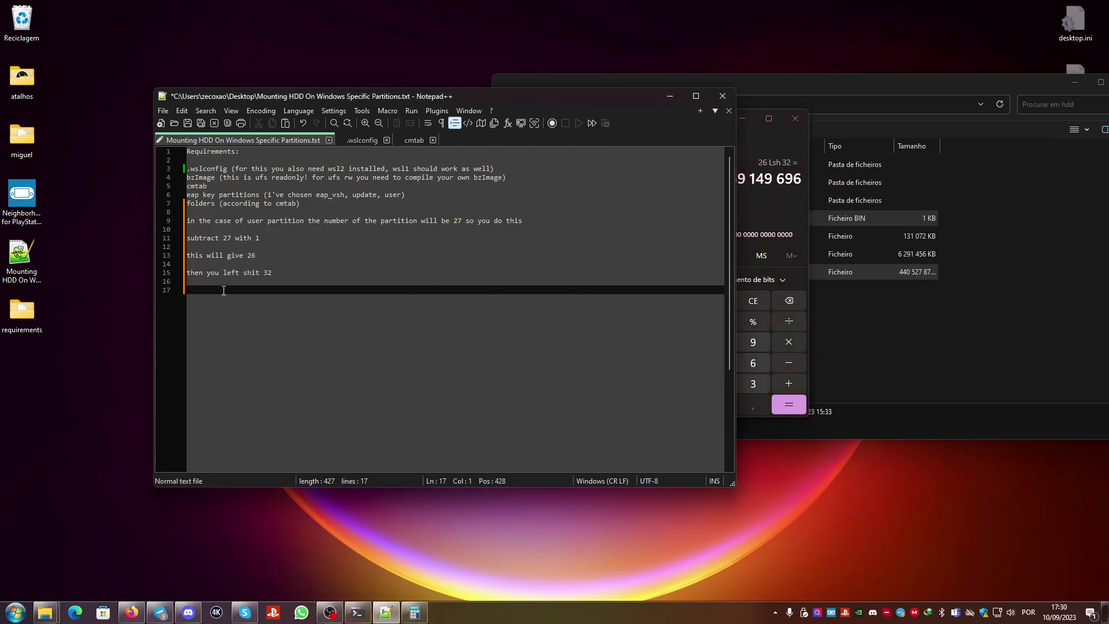
key("ctrl+v")
left_click(259, 274)
type("f")
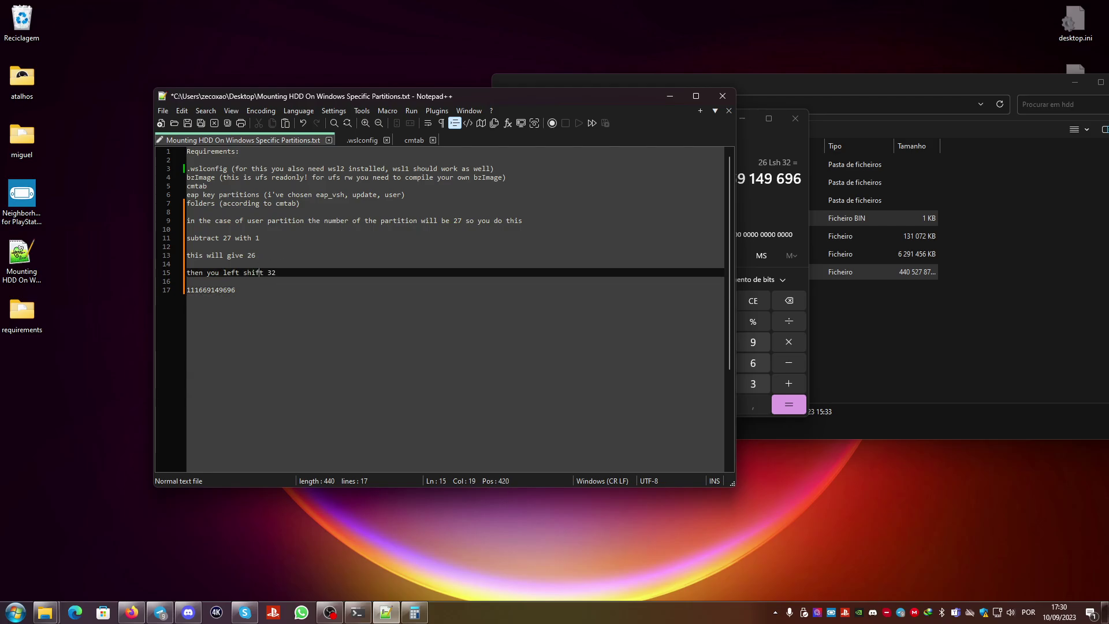
key("Down")
key("Down")
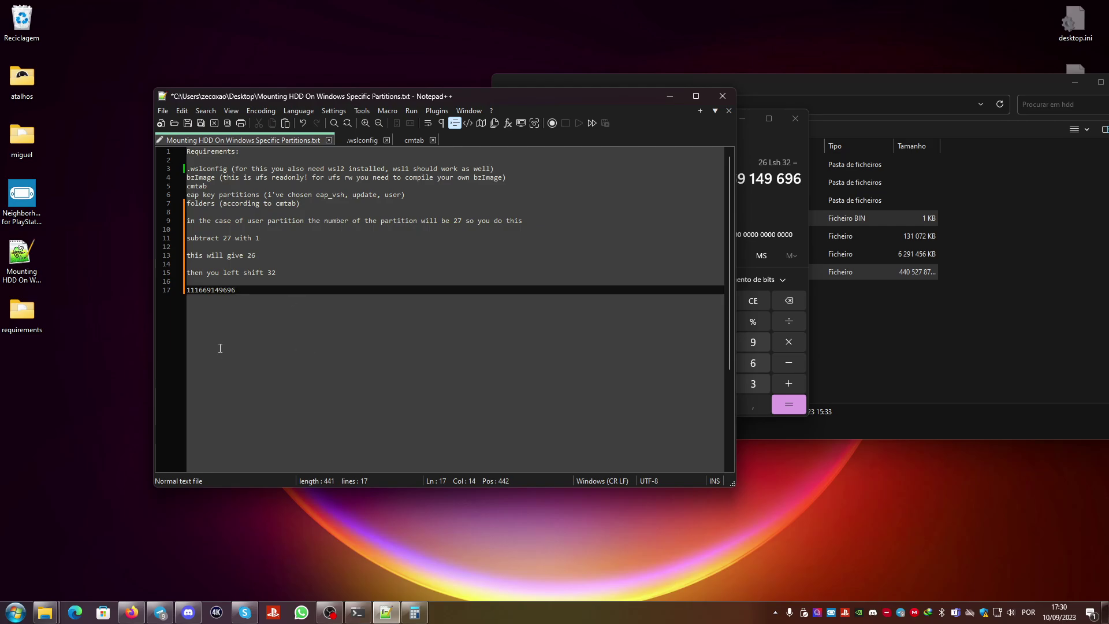
double_click(210, 290)
key("ctrl+c")
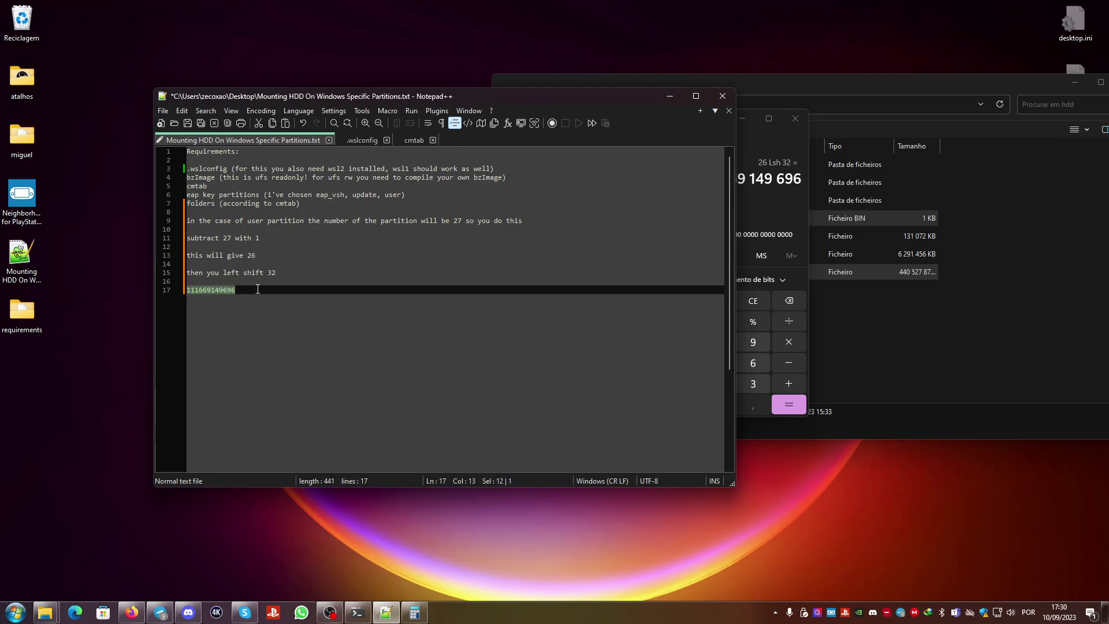
left_click(415, 141)
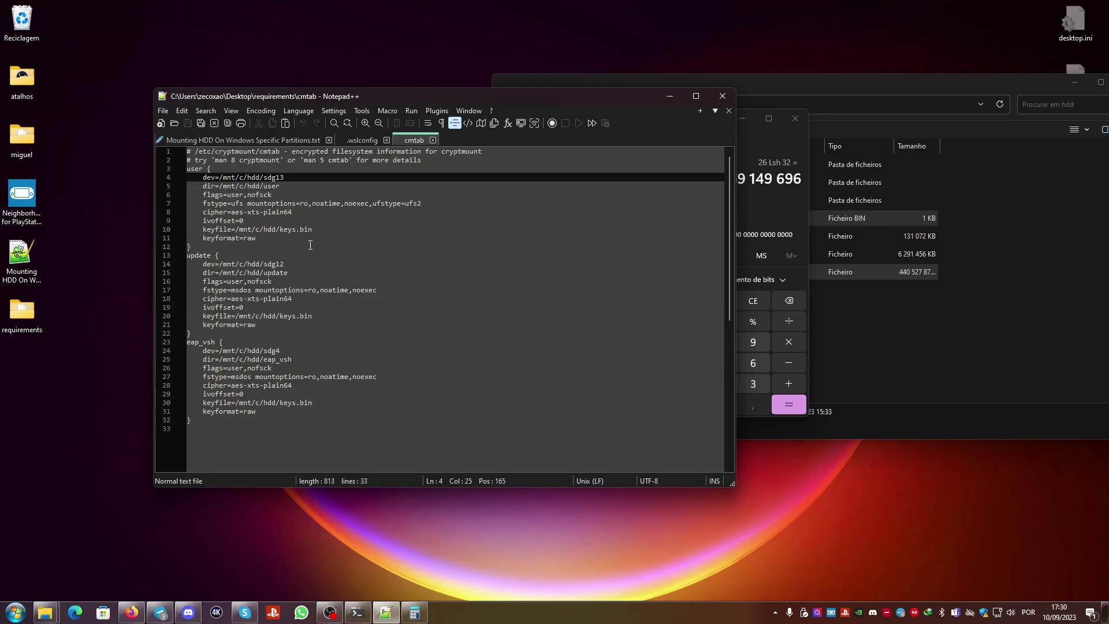
double_click(254, 222)
key("ctrl+v")
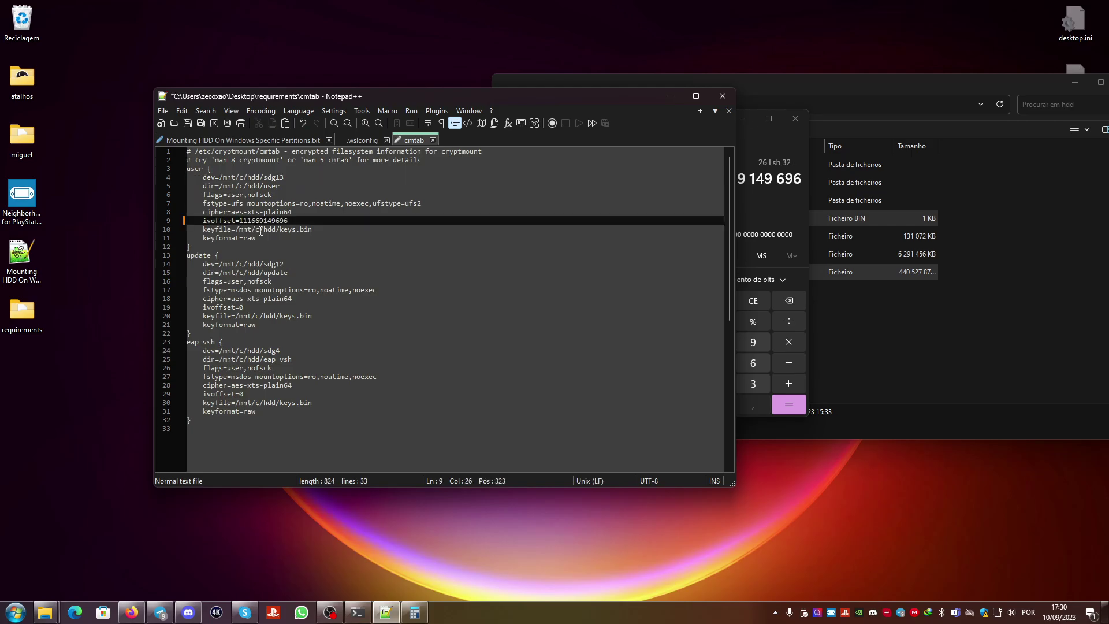
- Undo the ivoffset change in cmtab's user entry and save the mounting notes file
key("ctrl+z")
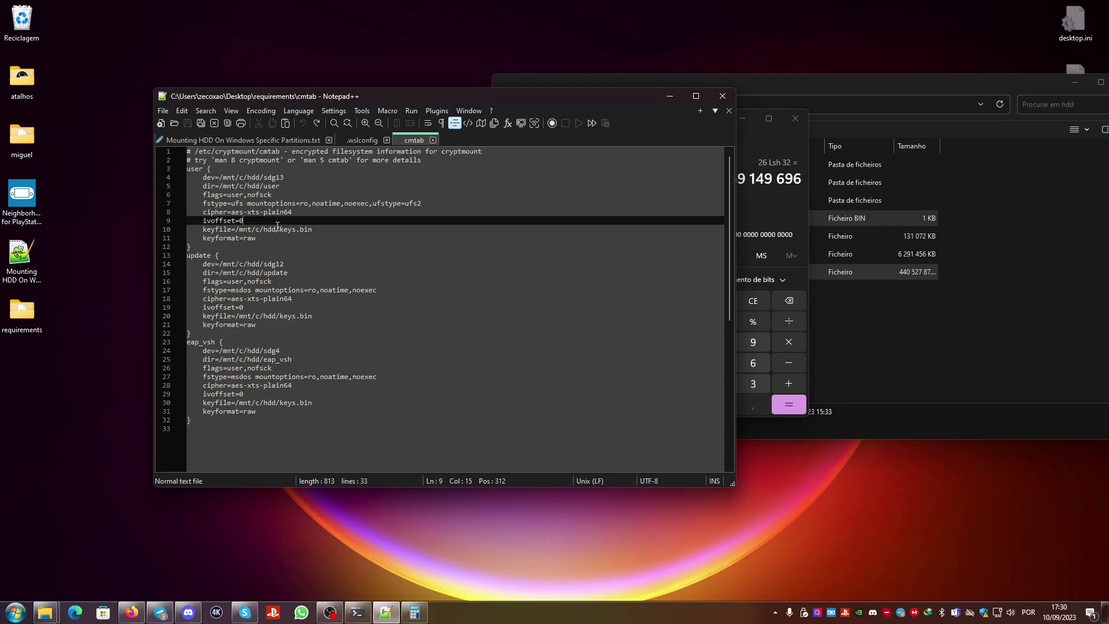
left_click_drag(244, 221, 204, 221)
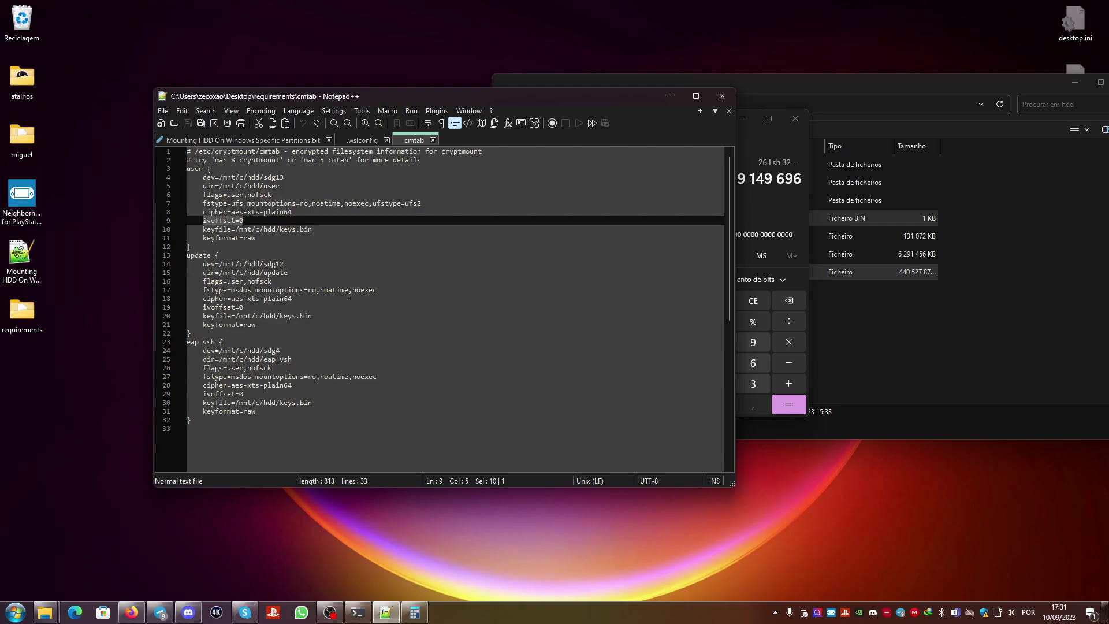
left_click(265, 141)
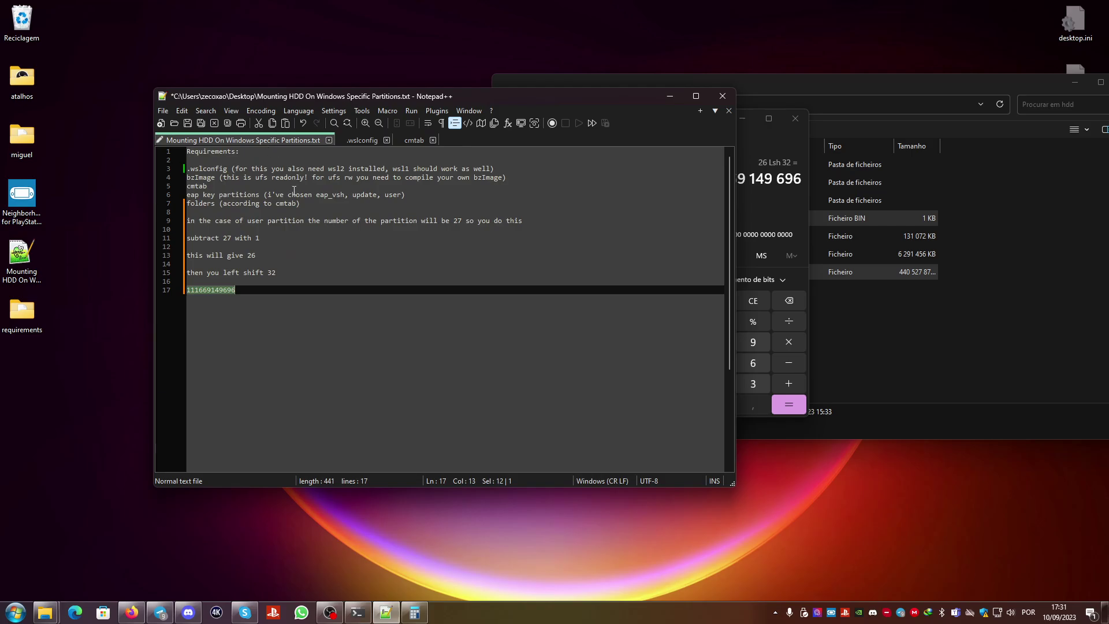
key("ctrl+s")
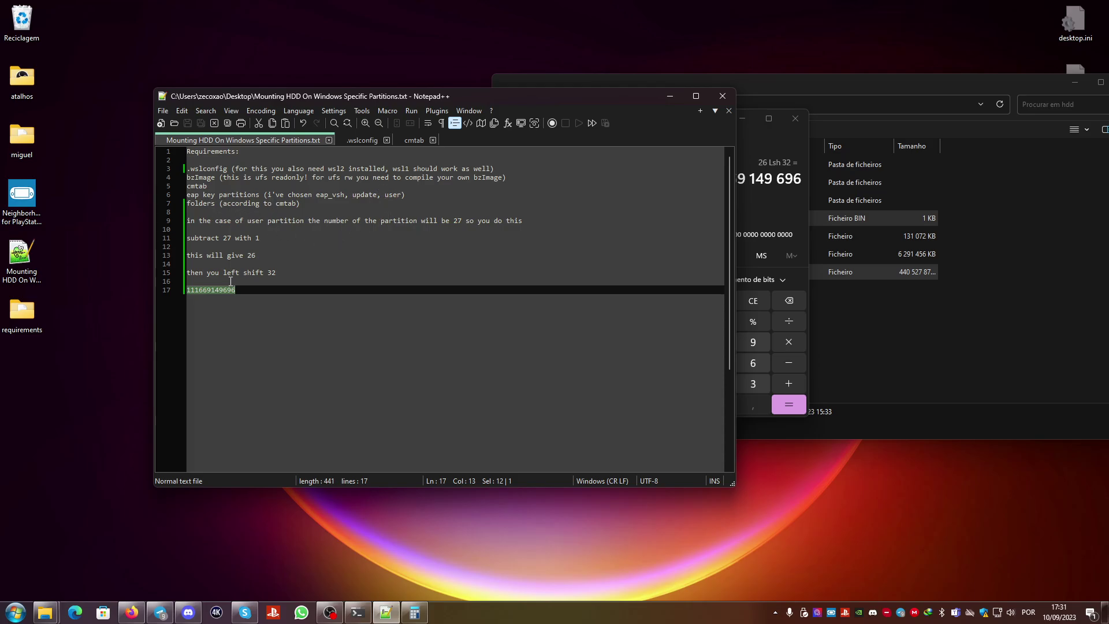
- Compare the eap_vsh, update and user folders in C:\hdd with the dir paths of the three cmtab entries
mouse_move(45, 612)
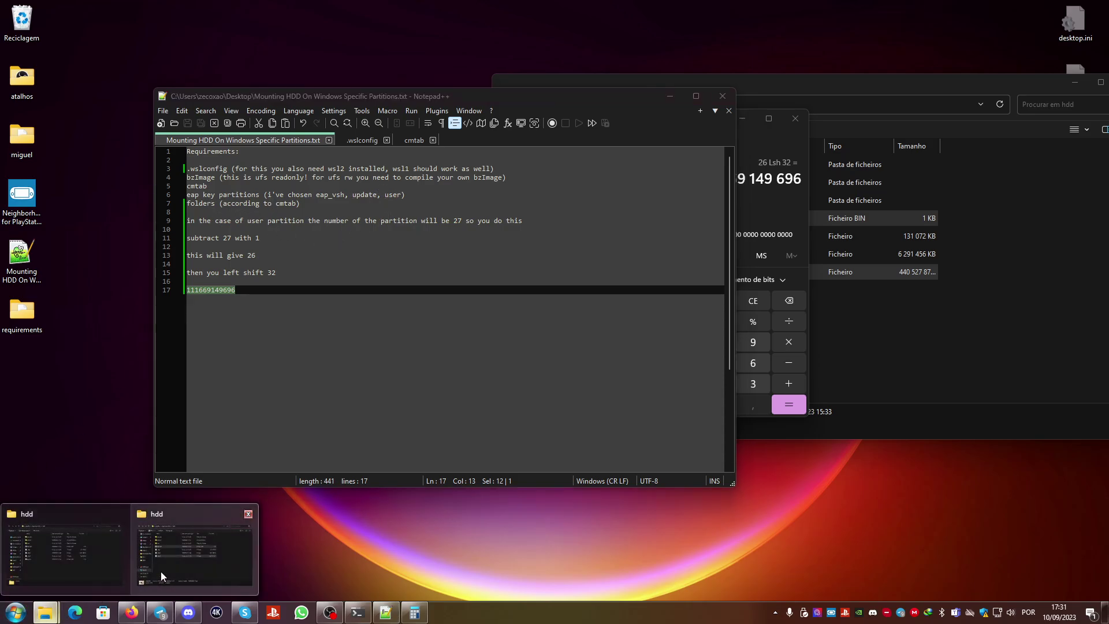
left_click(179, 543)
left_click(623, 167)
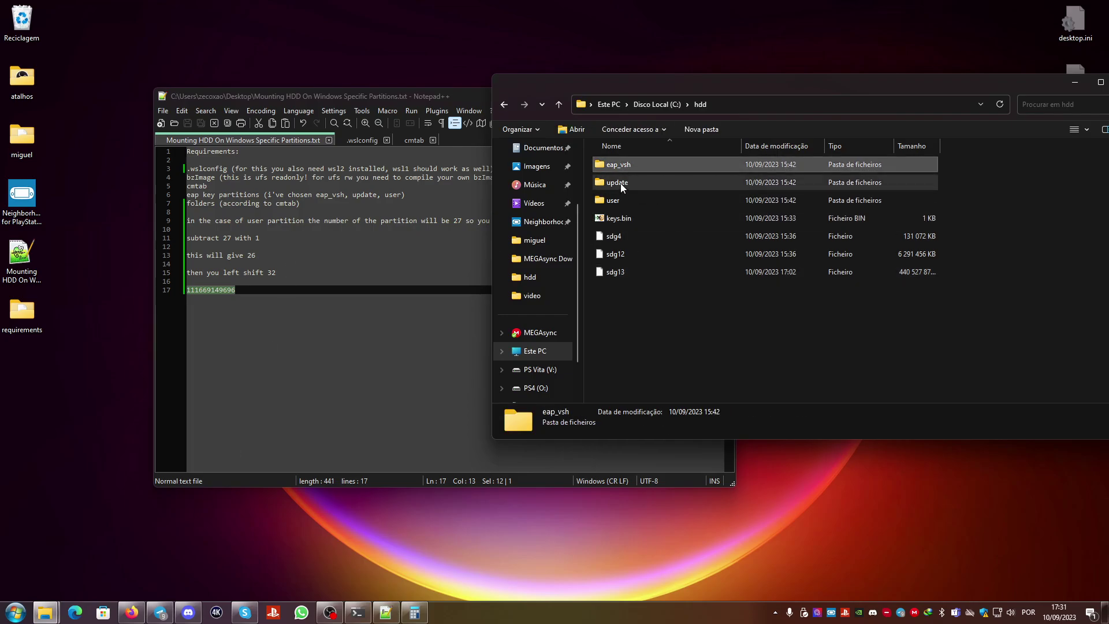
left_click(620, 183)
left_click(622, 200)
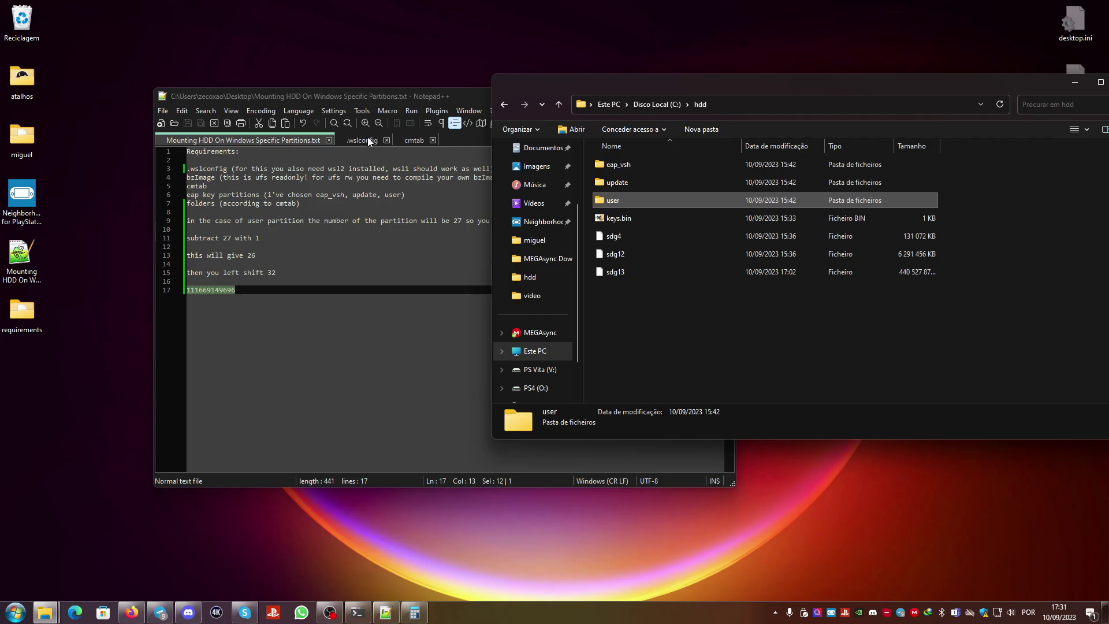
left_click(415, 140)
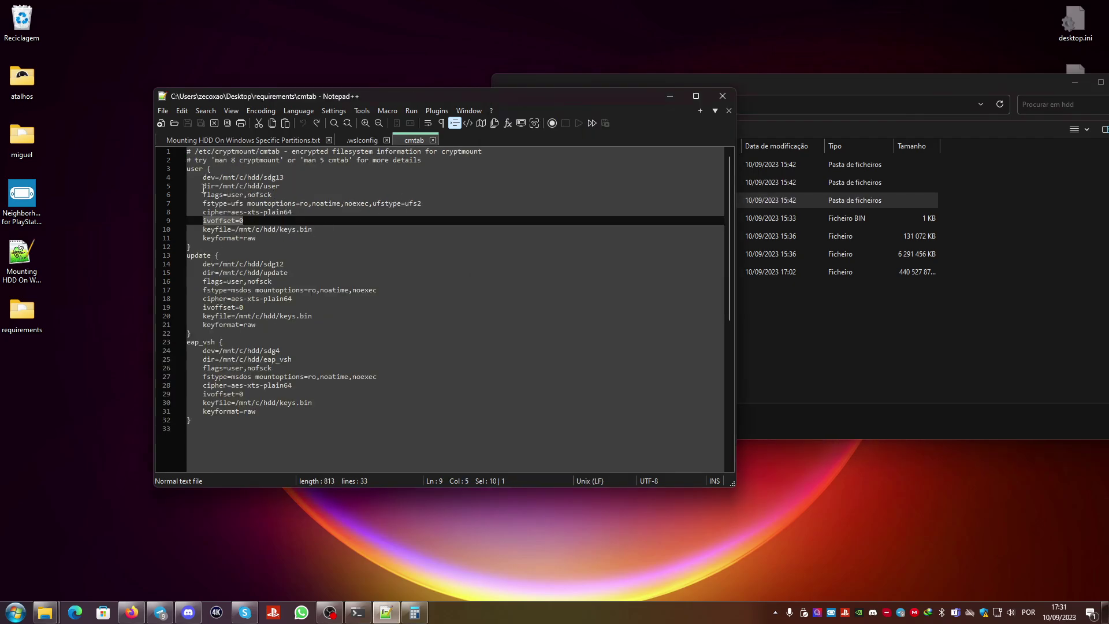
left_click_drag(220, 186, 280, 186)
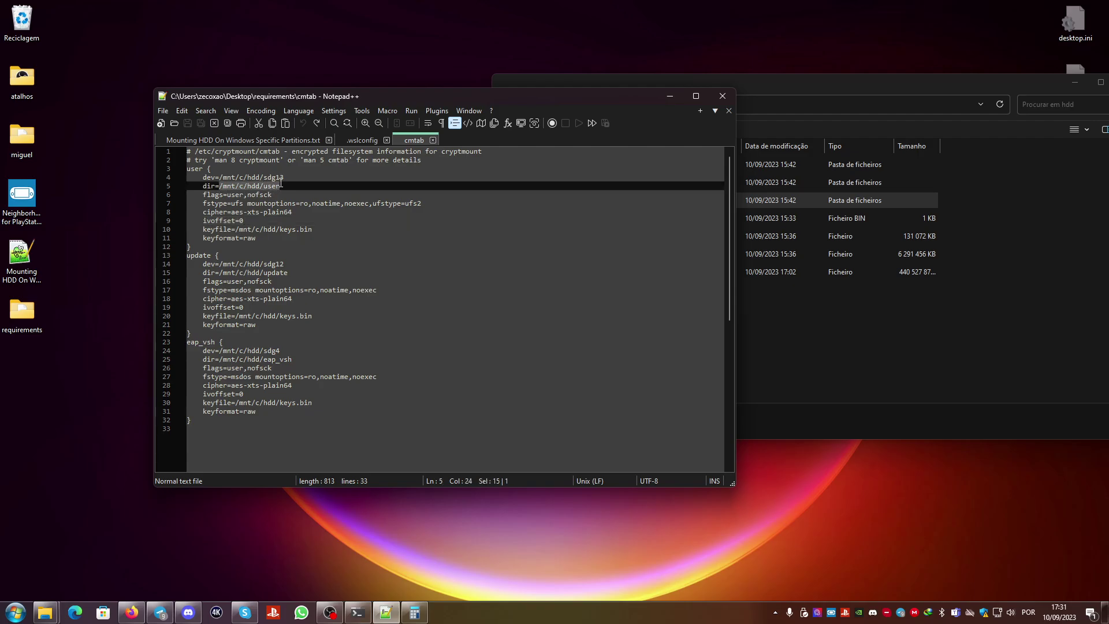
left_click_drag(219, 272, 295, 273)
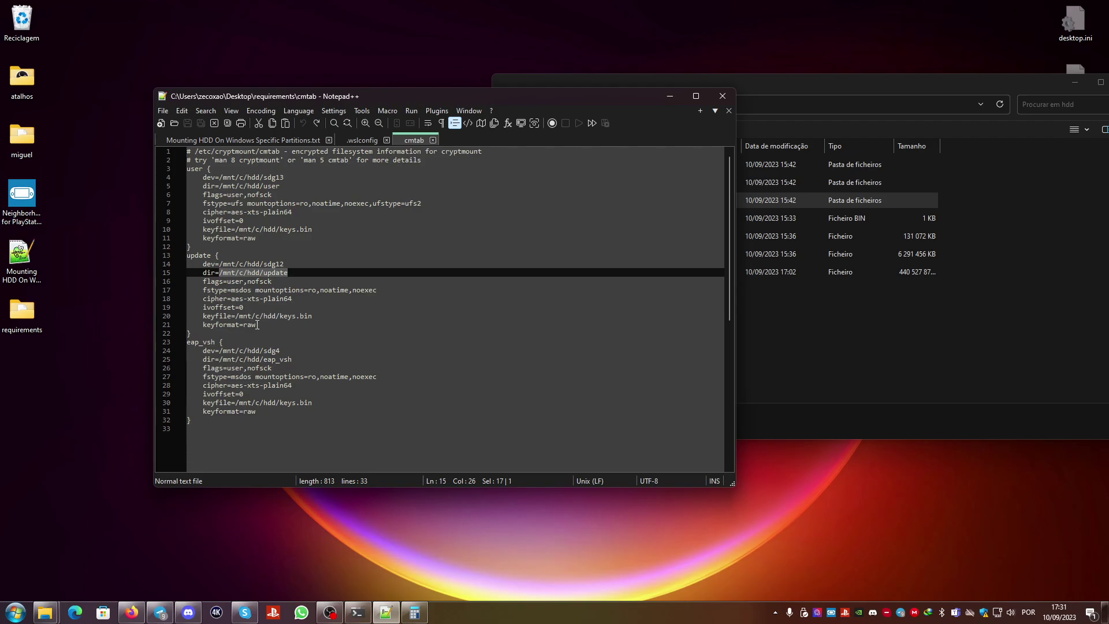
left_click_drag(220, 360, 296, 361)
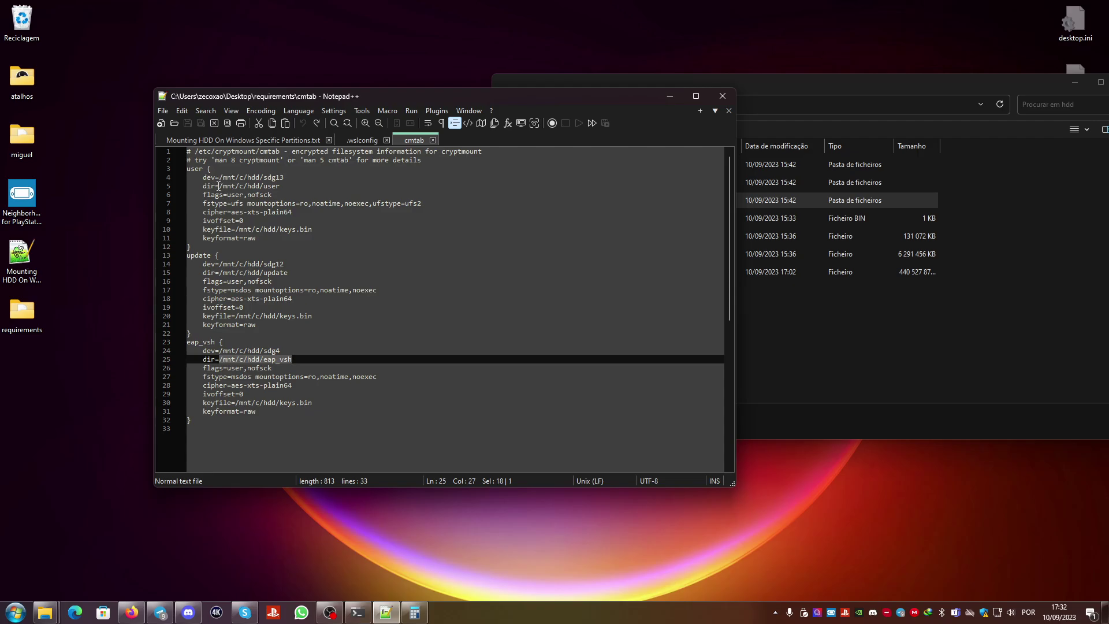
- Examine the whole user entry in cmtab and the device file name in its dev path
left_click(188, 168)
key("shift+Down")
key("shift+Down")
key("shift+Down")
key("shift+Down")
key("shift+Down")
key("shift+Down")
key("shift+Down")
key("shift+Down")
key("shift+Down")
key("shift+End")
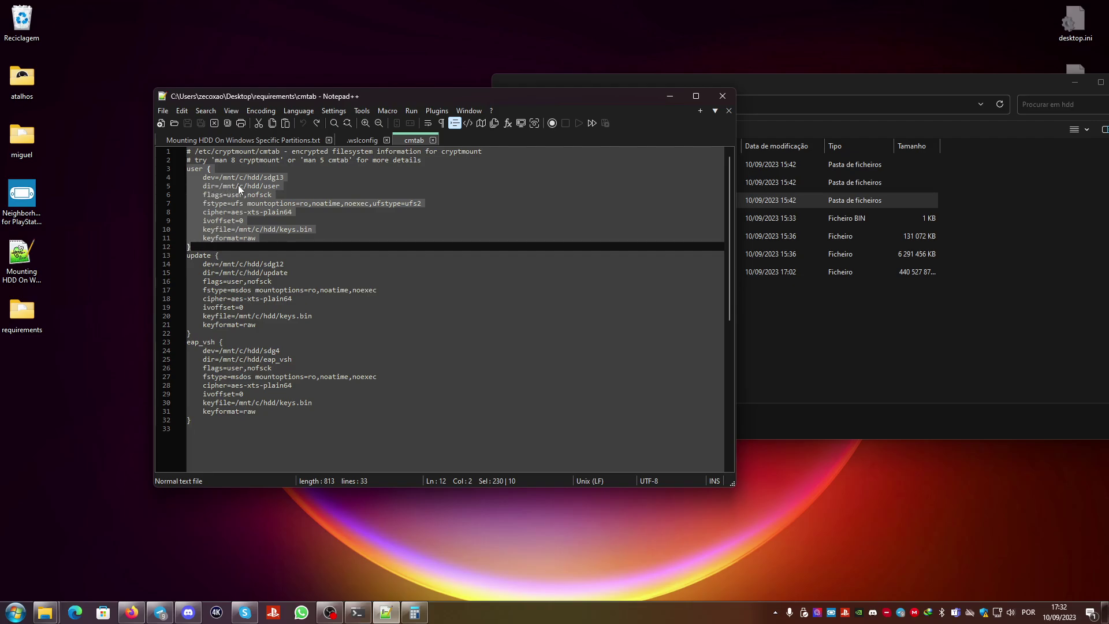
left_click(272, 178)
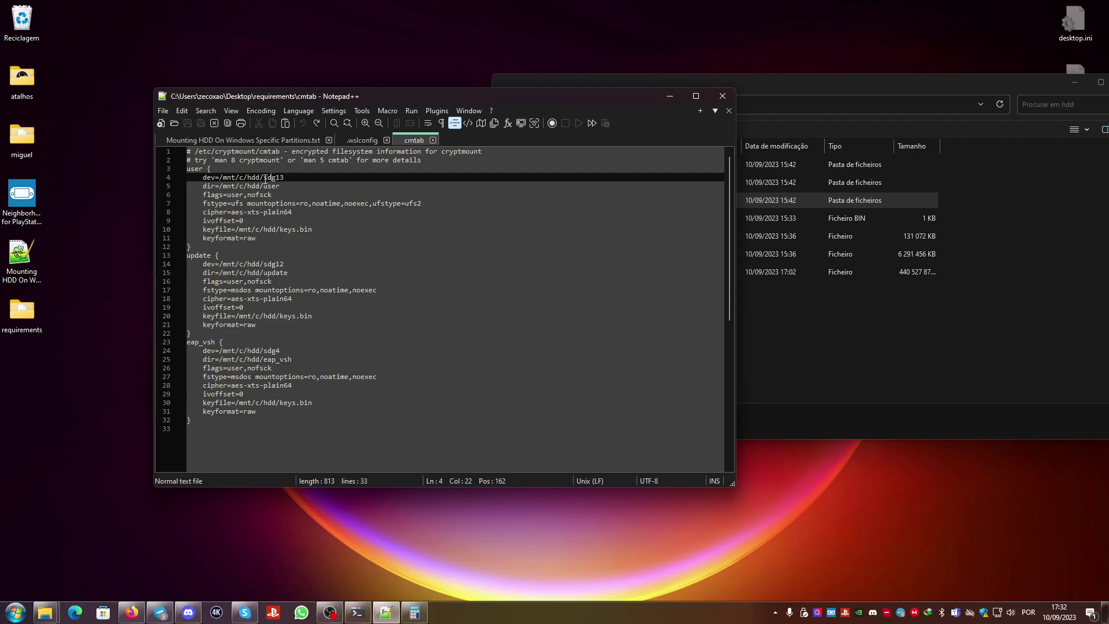
double_click(266, 178)
- Minimize the text editor and launch a Cygwin terminal with Cygwin.bat from C:\cygwin64
left_click(672, 98)
left_click(667, 105)
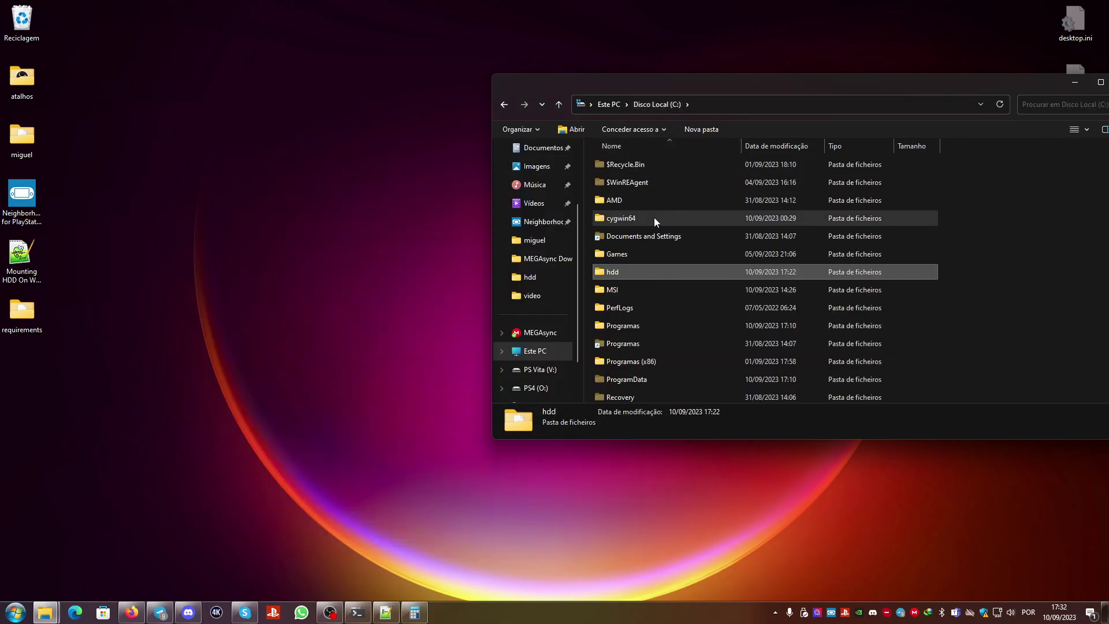
double_click(629, 217)
left_click(625, 326)
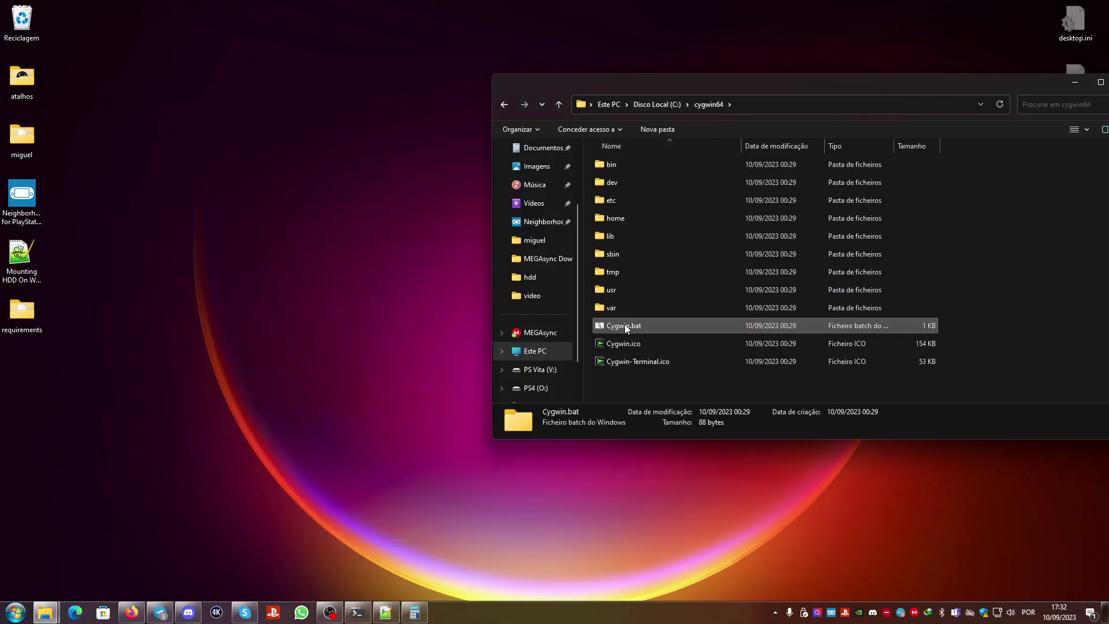
double_click(625, 325)
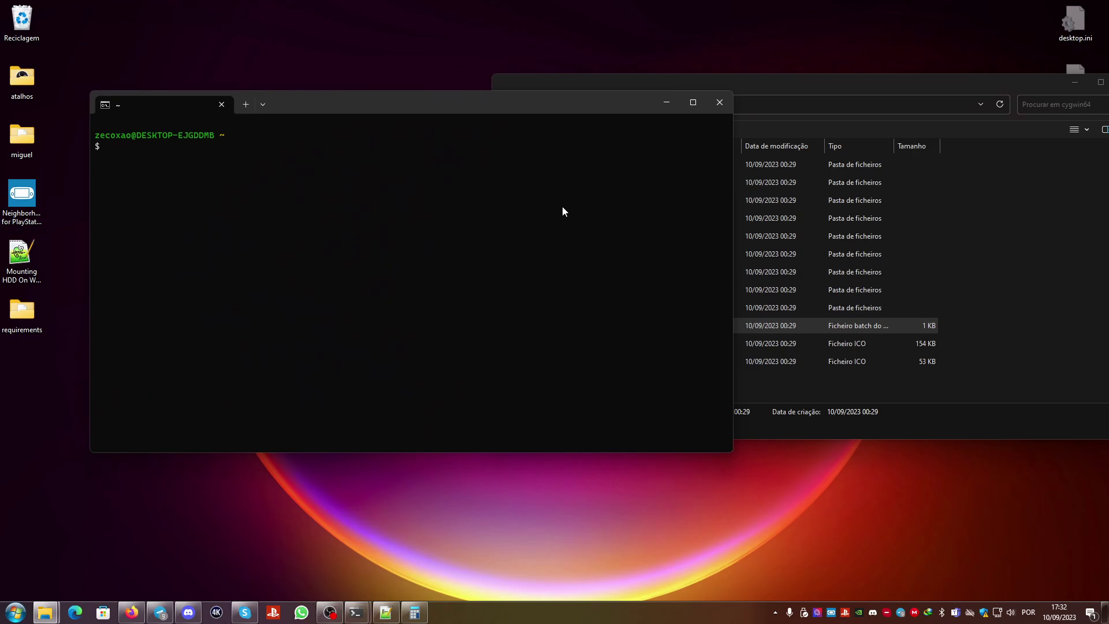
- Enter cat /dev/sdb13 at the Cygwin prompt without running it, and view the launch options of Cygwin.bat
type("cat /dev/sdb13")
left_click_drag(550, 102, 470, 111)
left_click(744, 373)
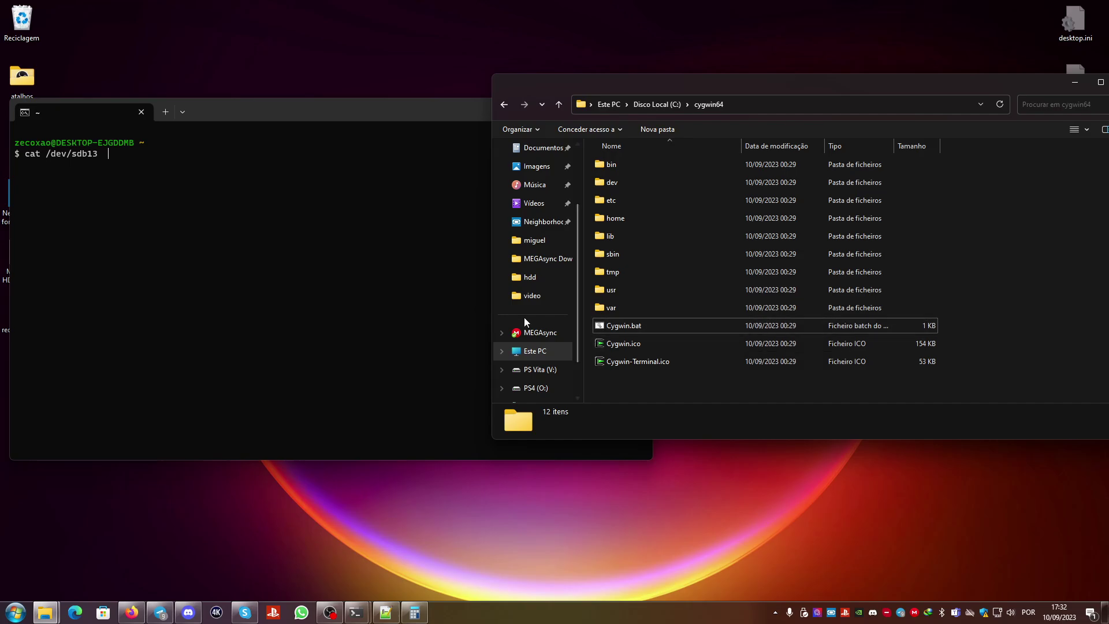
left_click_drag(306, 109, 456, 104)
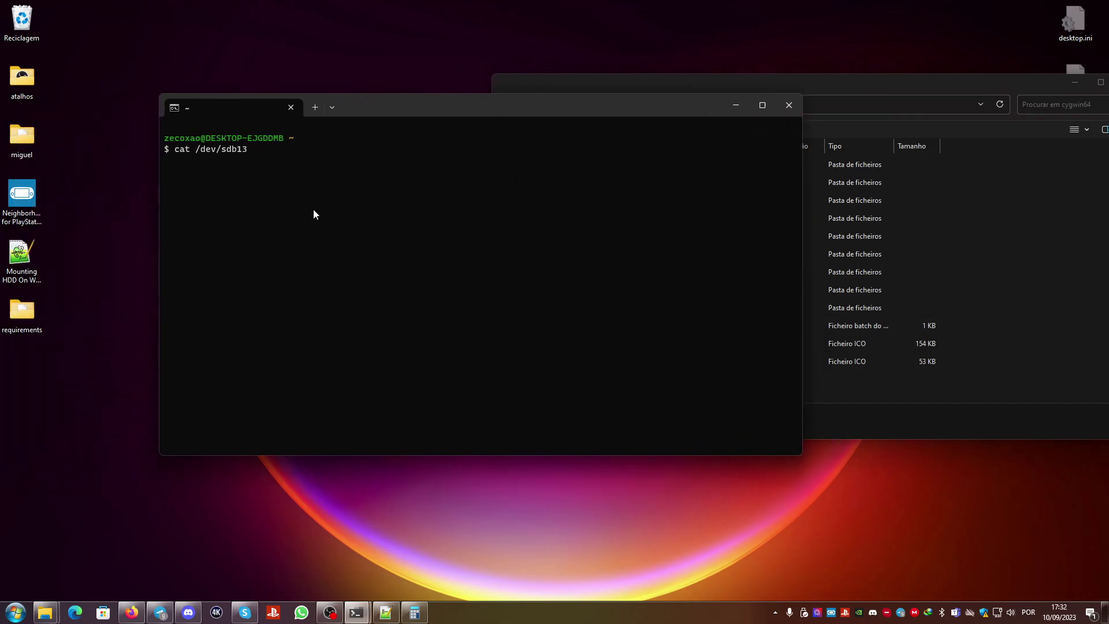
left_click(833, 390)
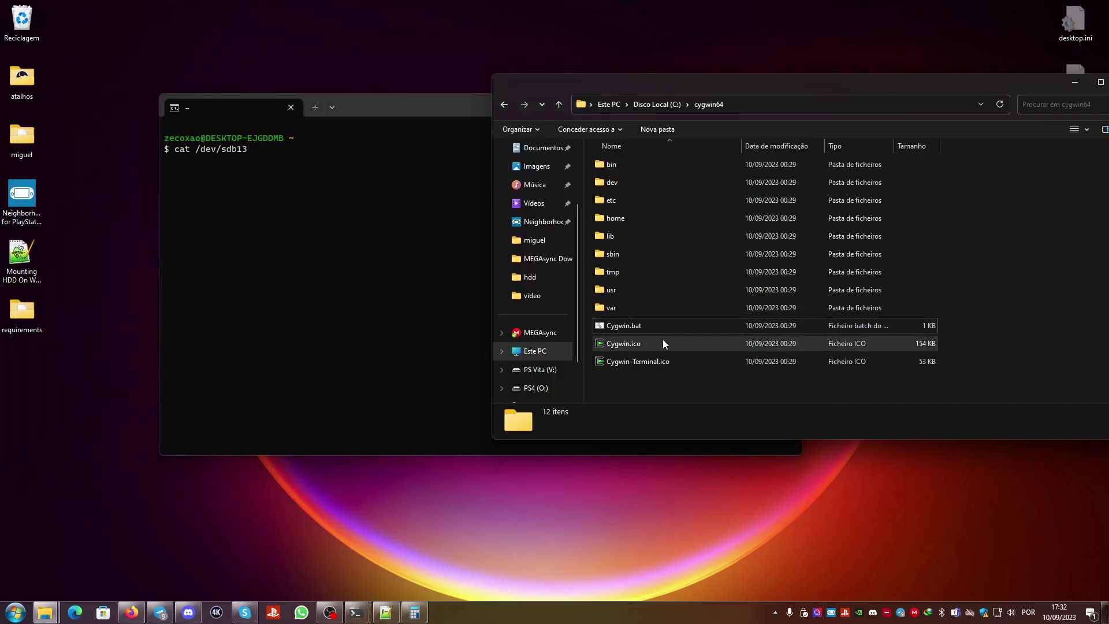
right_click(615, 330)
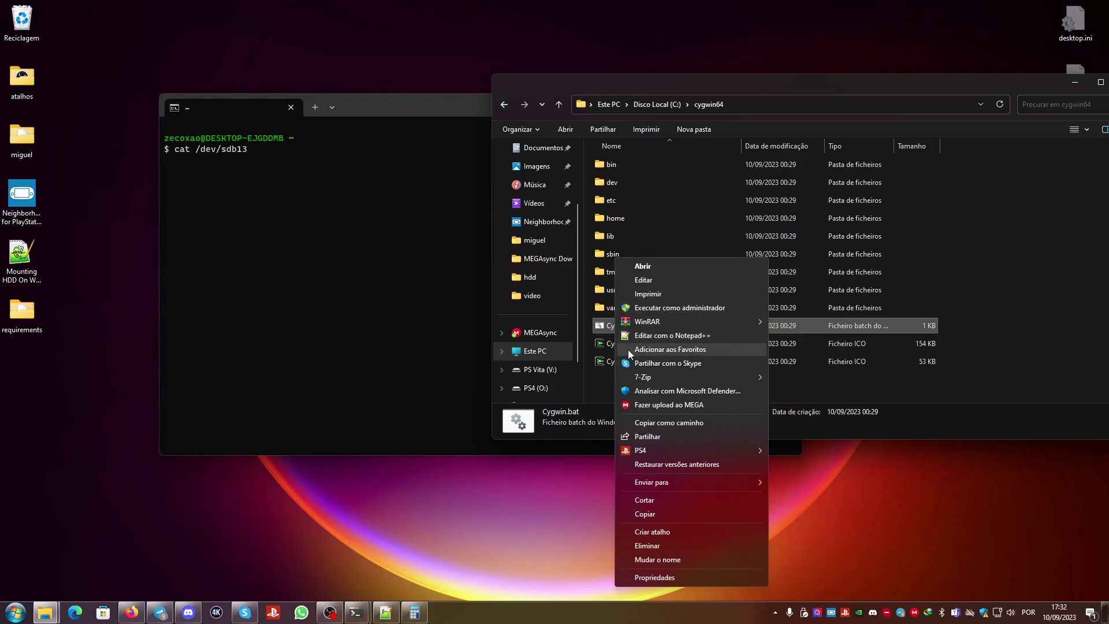
left_click(607, 378)
left_click(269, 226)
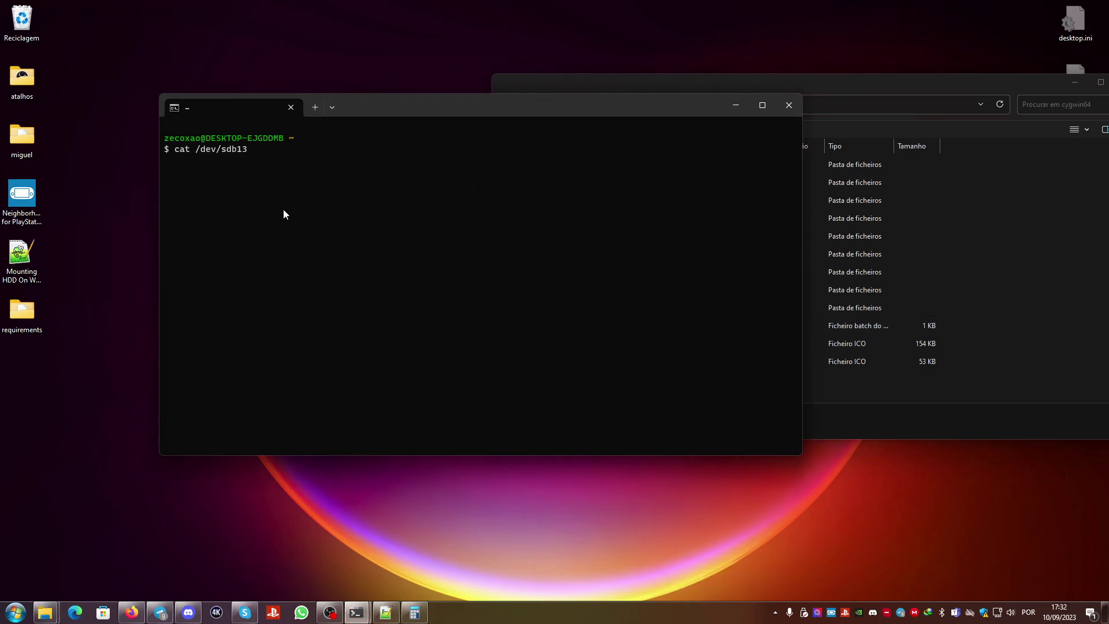
- Extend the command with the redirect > /cygdrive/c/hdd/sdg13 and close the Cygwin terminal without running it
type("> /cy")
key("Tab")
type("c/dev")
key("BackSpace")
key("BackSpace")
key("BackSpace")
type("sd")
key("BackSpace")
key("BackSpace")
type("hdd/sdg")
key("Tab")
key("Tab")
type("13")
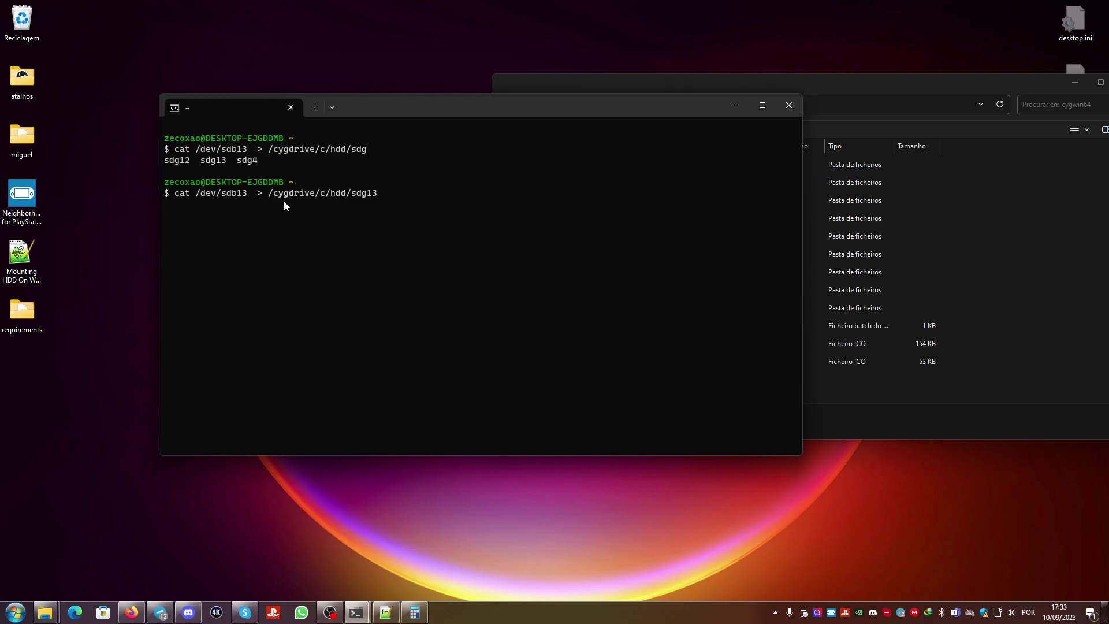
left_click(790, 106)
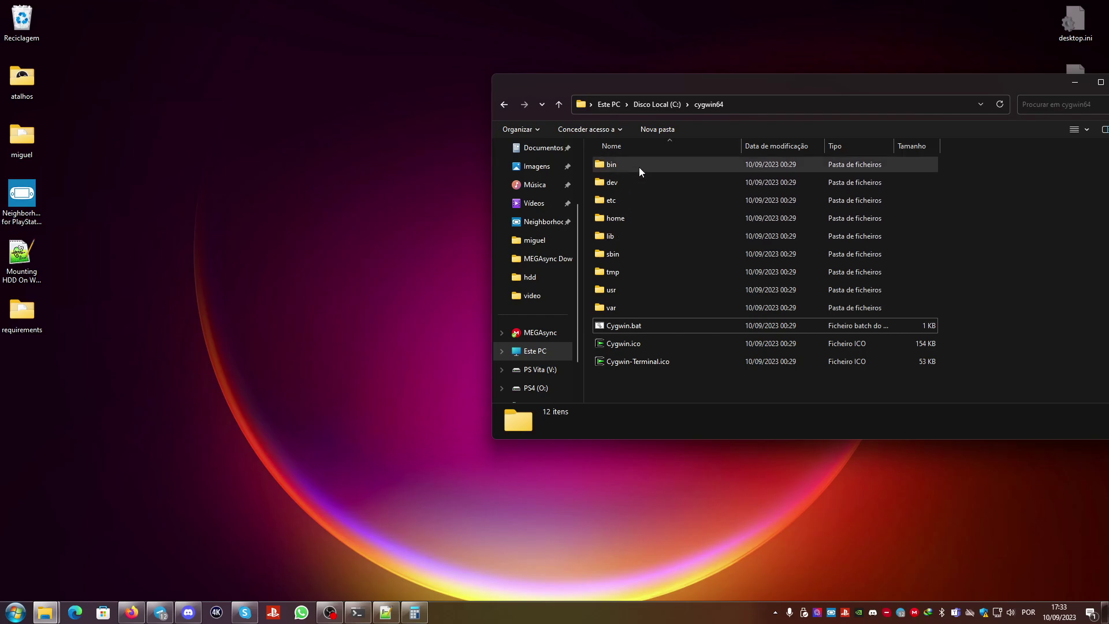
- Return to C:\hdd and check the sdg4, sdg12, sdg13 and keys.bin files
left_click(665, 105)
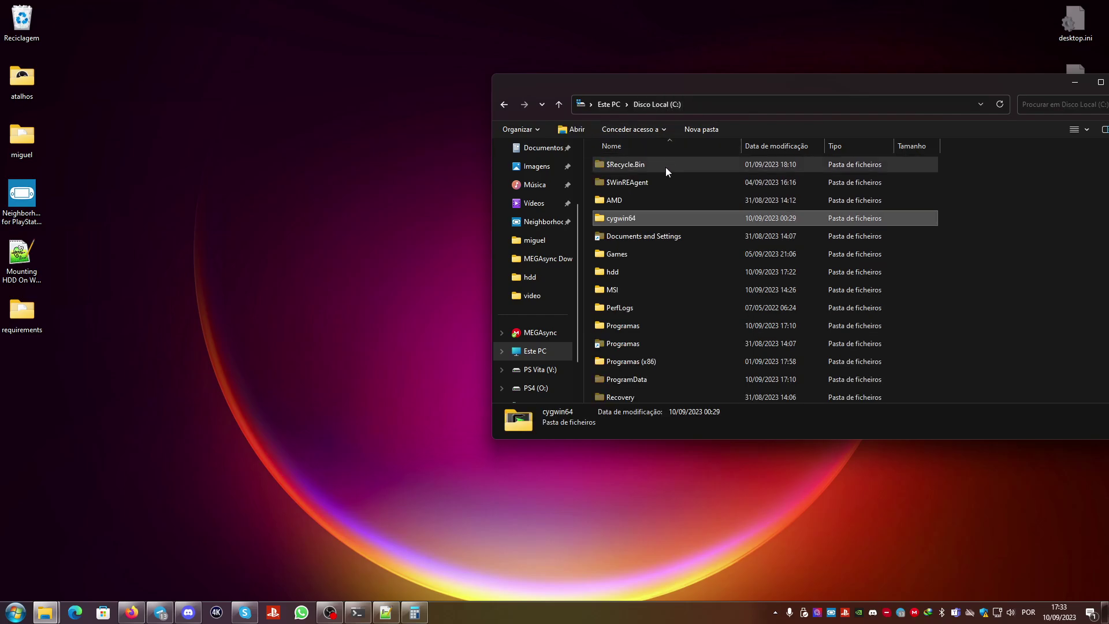
double_click(616, 272)
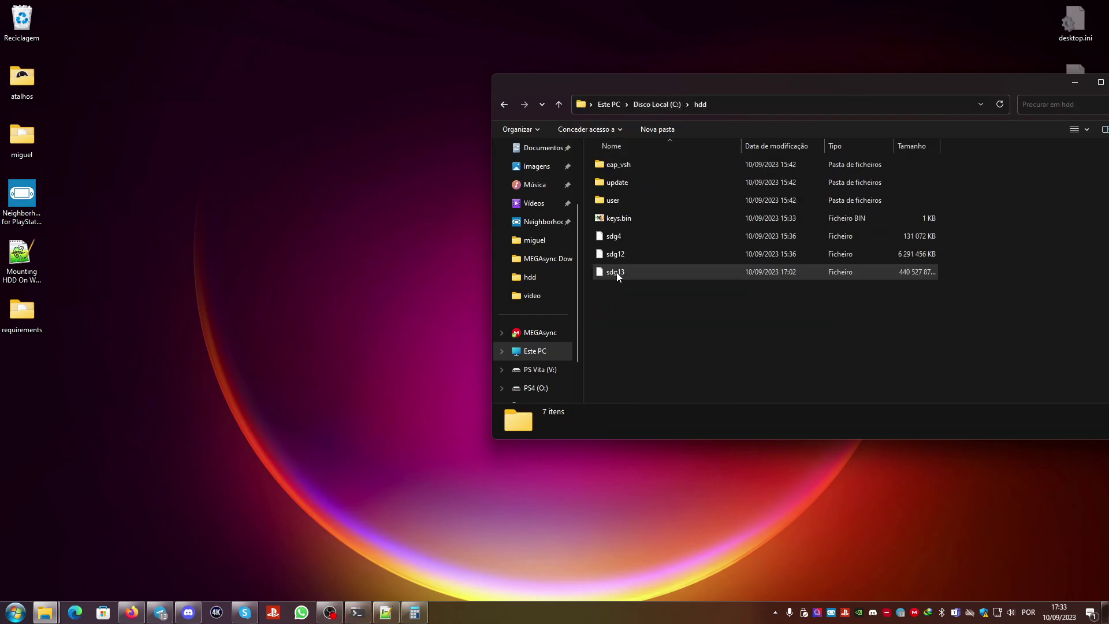
left_click(614, 238)
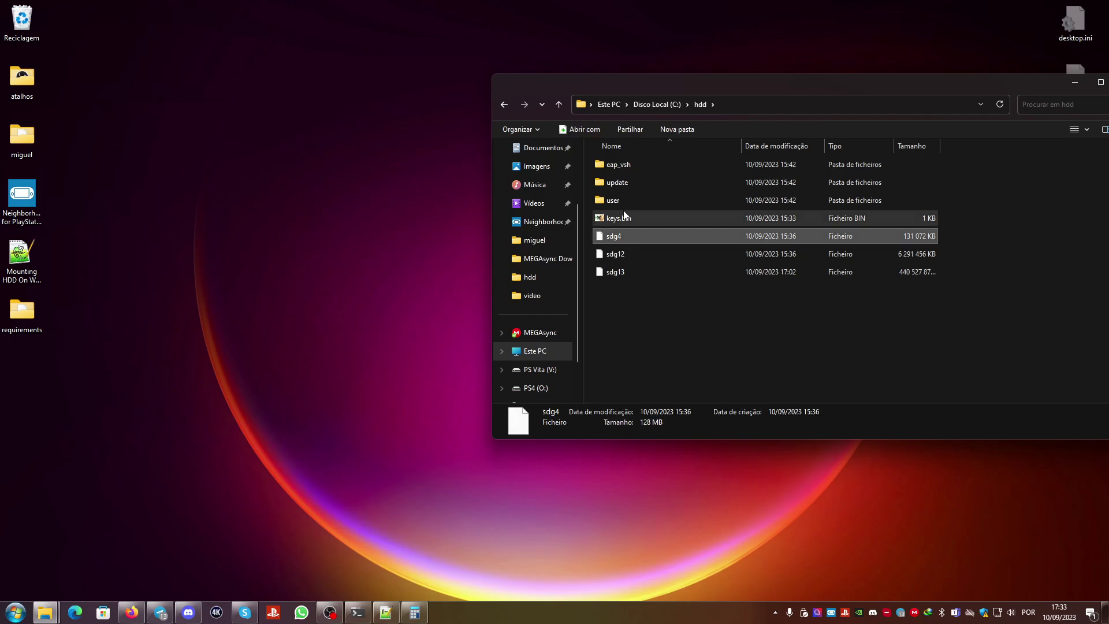
left_click(622, 254)
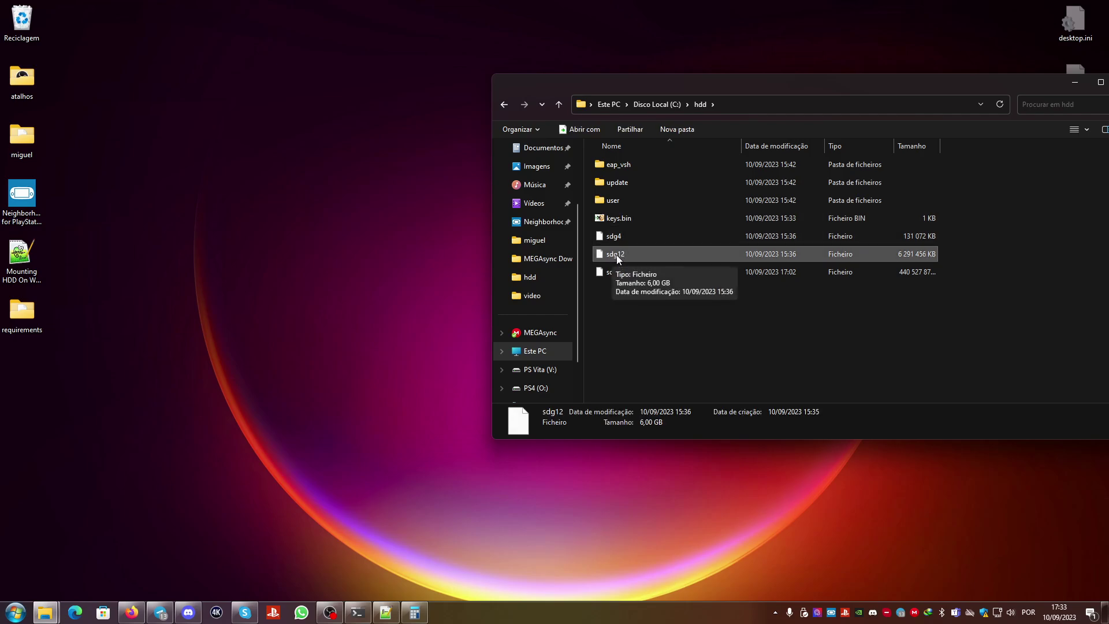
key("Down")
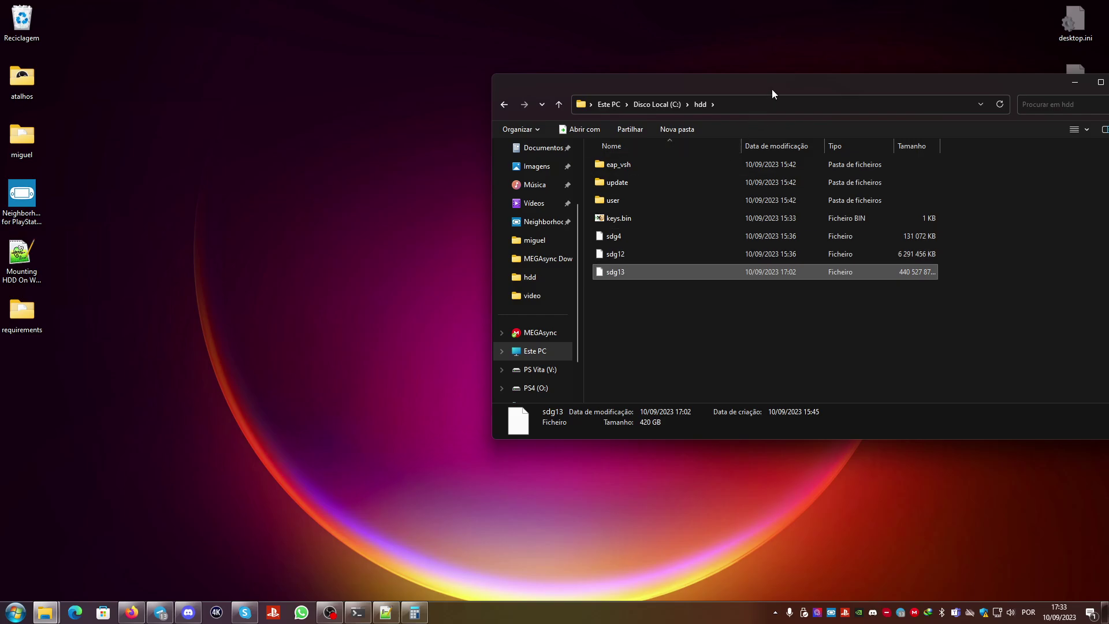
left_click_drag(655, 87, 371, 105)
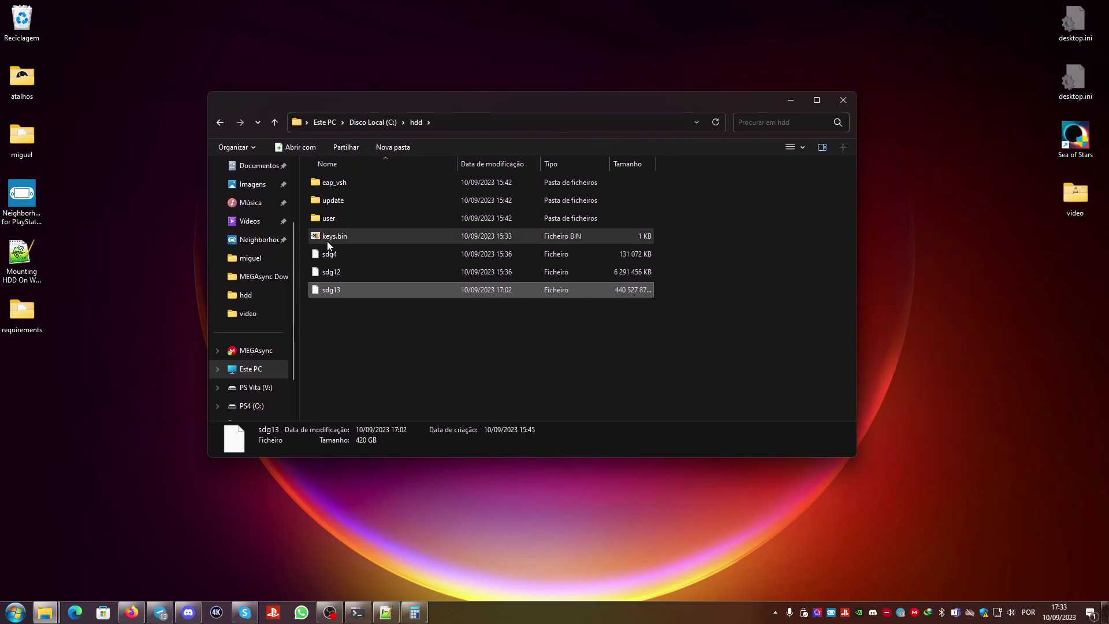
left_click(328, 238)
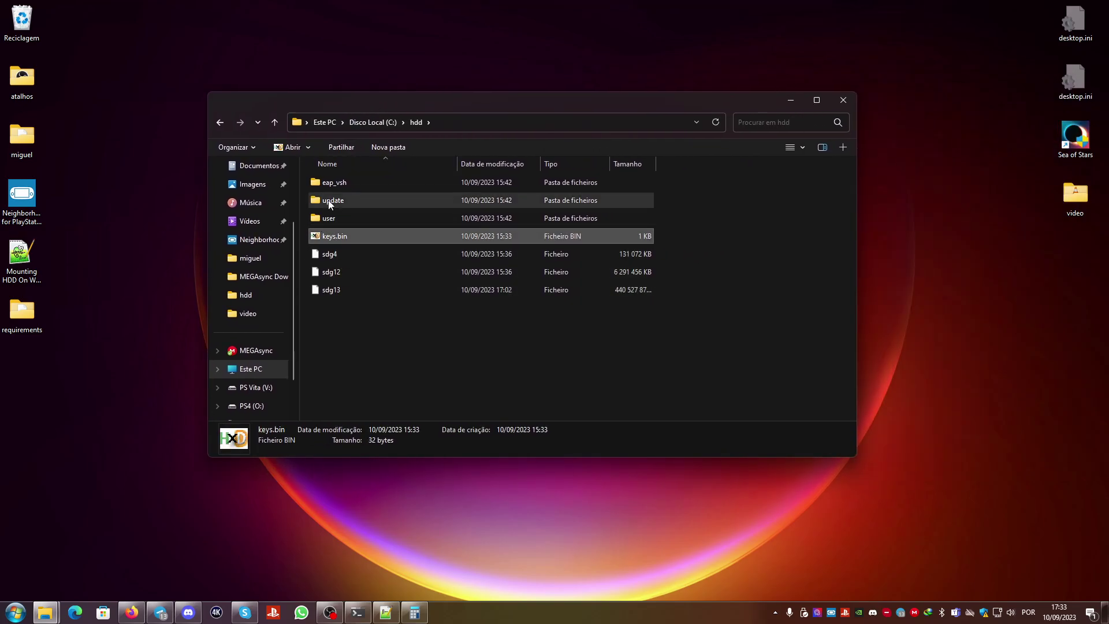
- Open a Linux shell in the desktop folder and arrange its window beside the hdd folder window
left_click(139, 297)
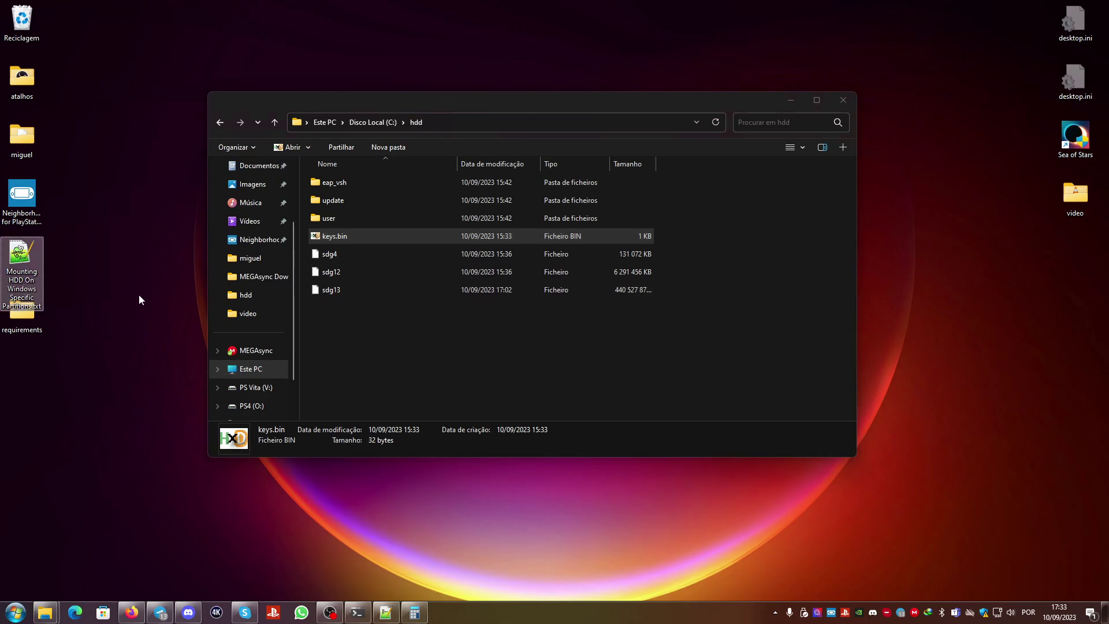
right_click(140, 283)
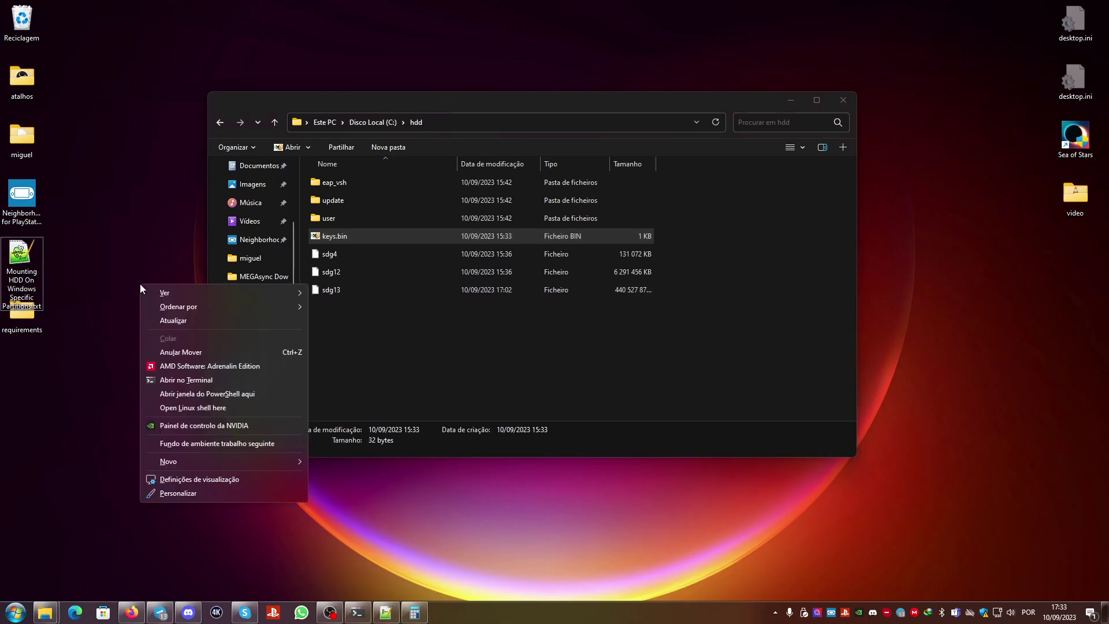
left_click(203, 408)
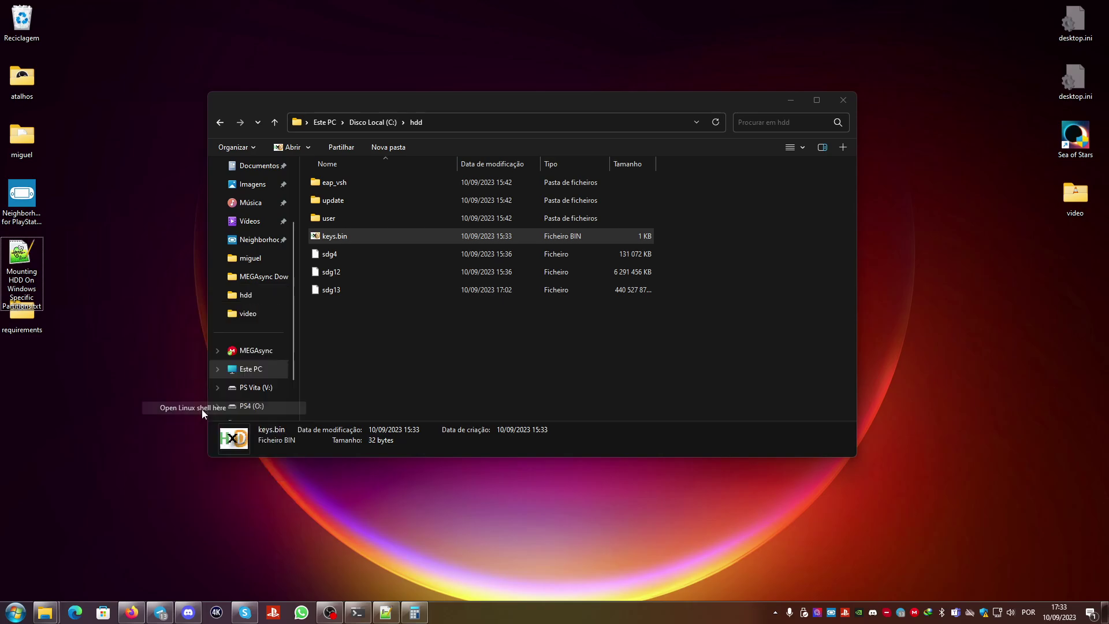
left_click_drag(435, 119, 795, 118)
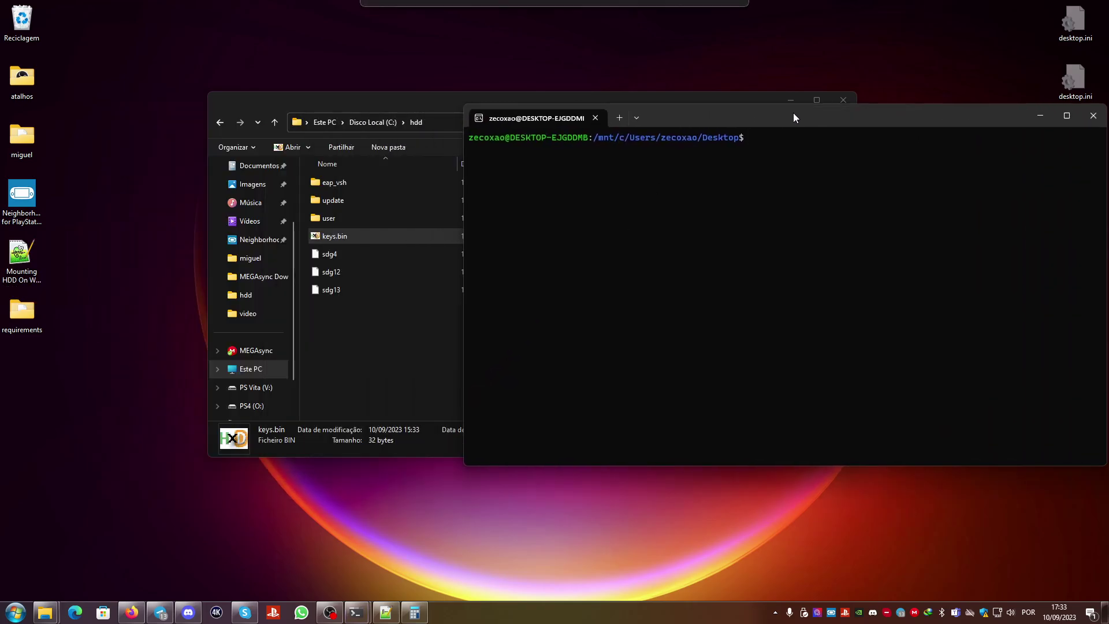
left_click_drag(435, 112, 285, 110)
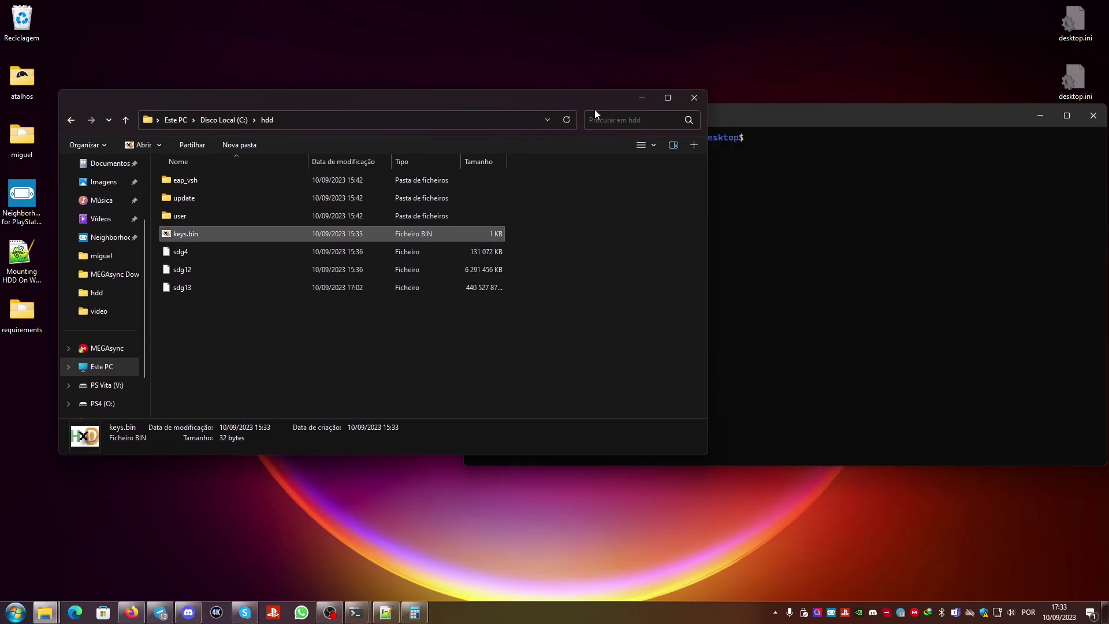
- Install cryptmount with sudo apt install cryptmount in the Linux shell, entering the sudo password
left_click(640, 101)
left_click_drag(810, 119, 552, 153)
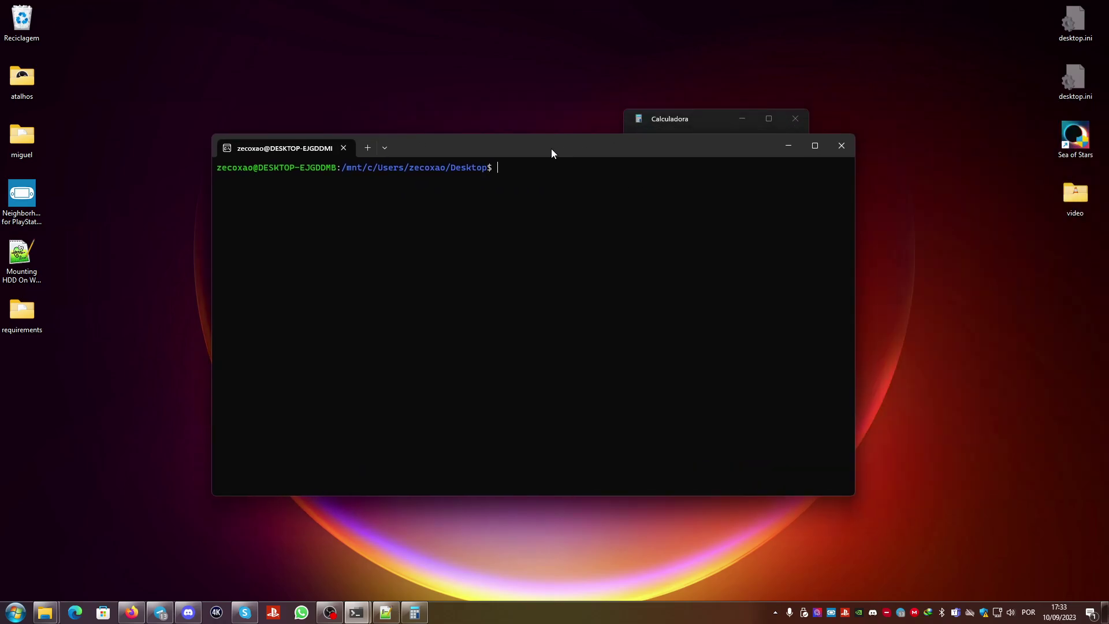
type("sudo apt install cryptmount")
key("Return")
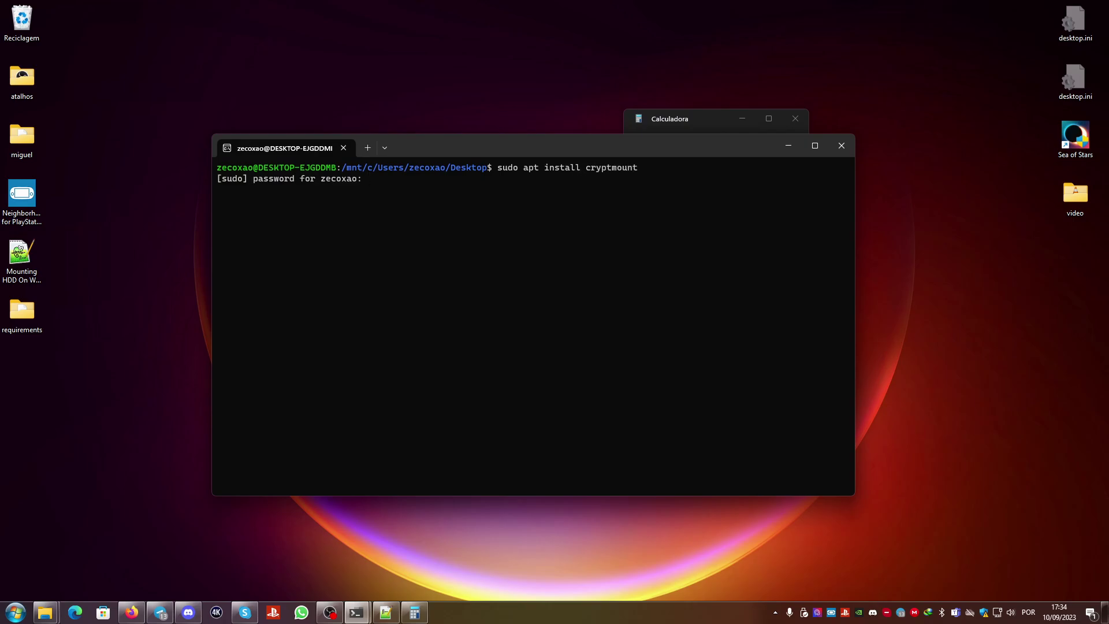
key("Return")
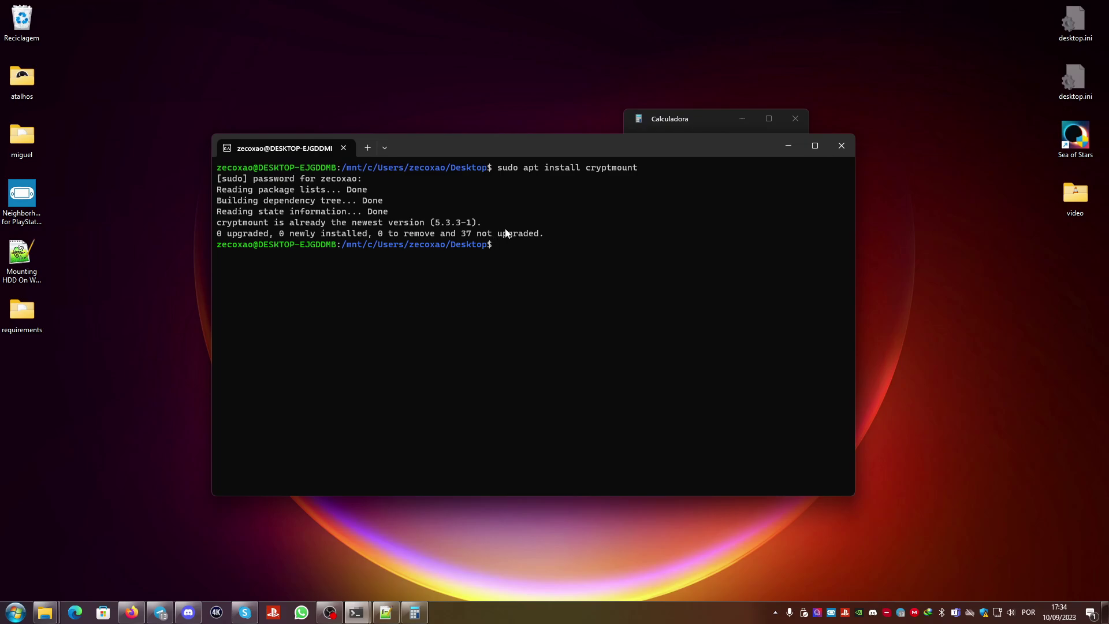
- Open /etc/cryptmount/cmtab in nano with sudo
type("cd")
key("BackSpace")
key("BackSpace")
type("sudo nano /etc/cr")
key("BackSpace")
key("BackSpace")
type("cry")
key("Tab")
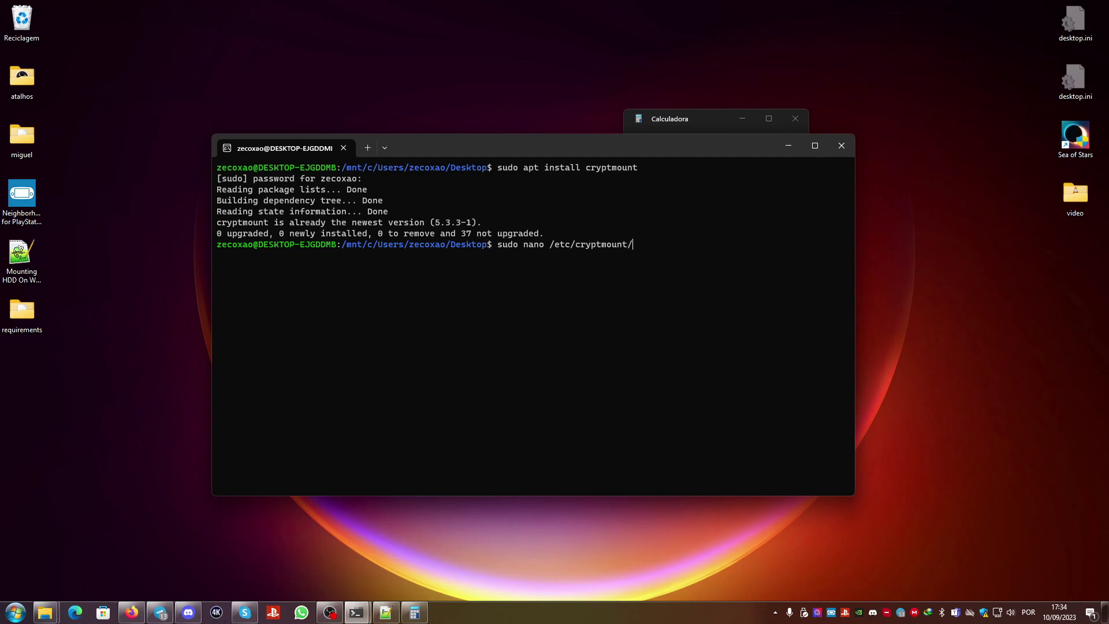
type("cm")
key("Tab")
key("Return")
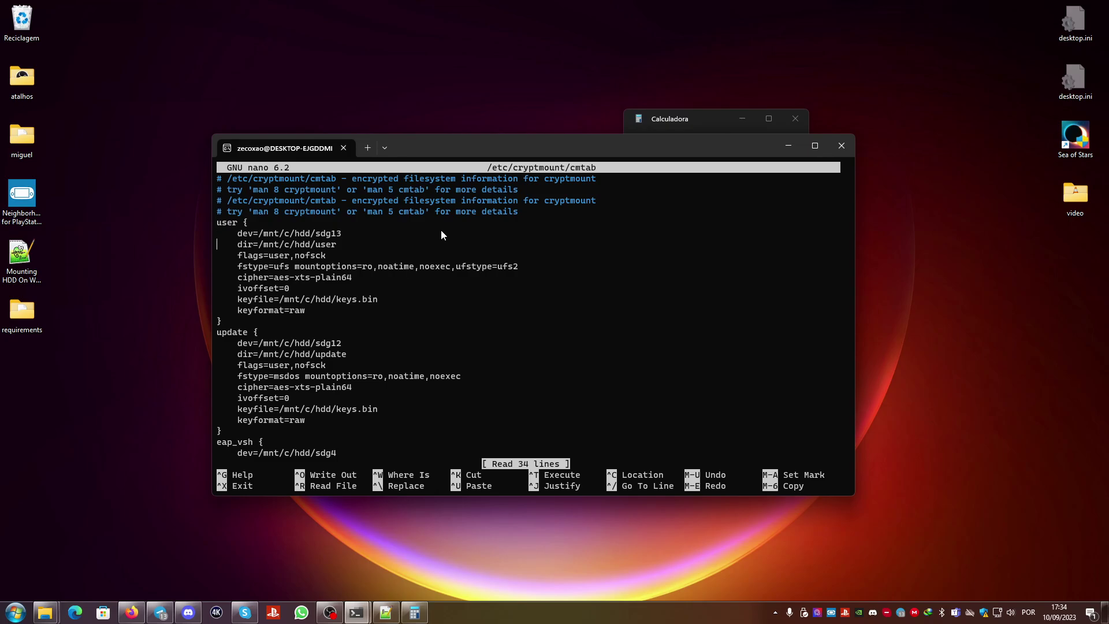
- Review the user, update and eap_vsh entries in the cmtab file and exit nano
scroll(441, 235, "down", 9)
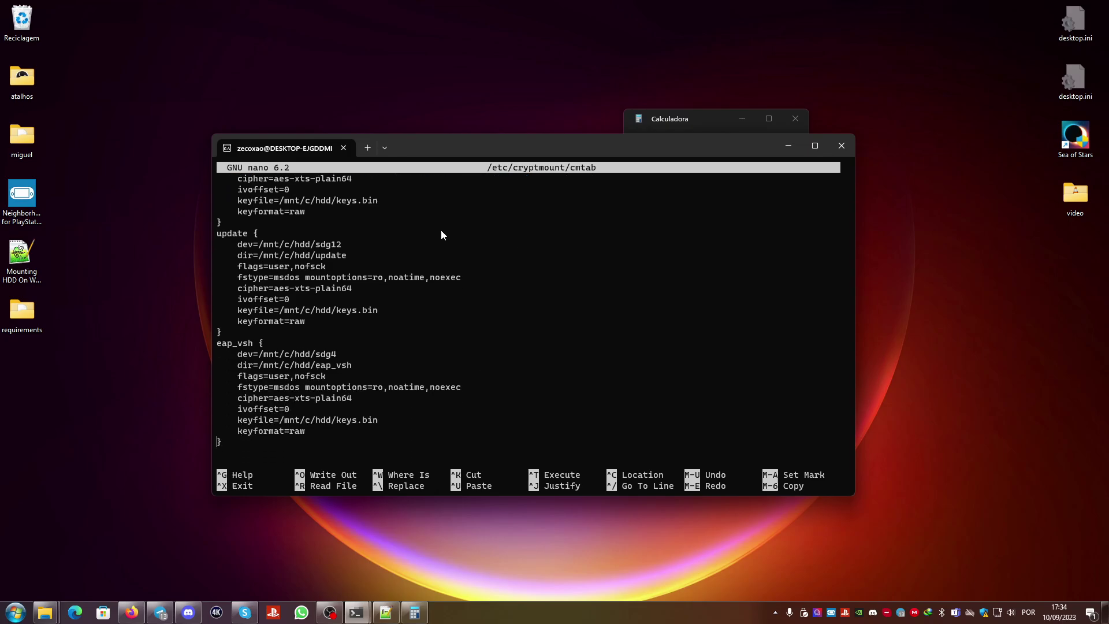
scroll(442, 235, "up", 3)
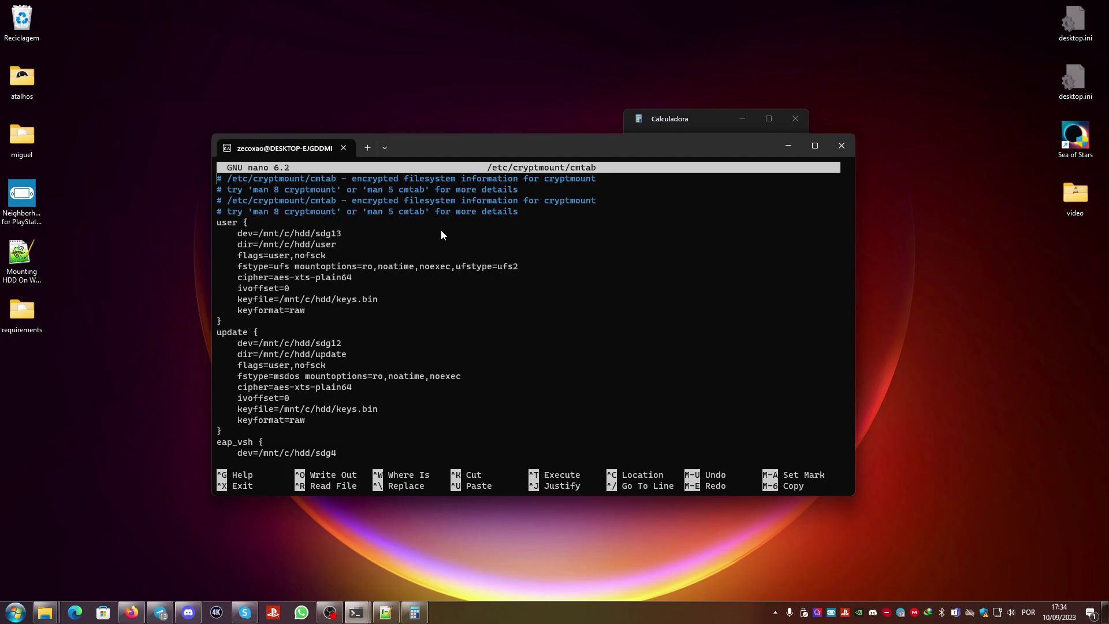
key("Down")
key("Up")
key("Up")
key("Down")
key("Up")
key("Down")
type("dir=/mnt/c/hdd/eap_vsh     flags=user,nofsck     fstype=msdos mountoptions=ro,noatime,noexec     cipher=aes-xts-plain64     ivoffset=0     keyfile=/mnt/c/hdd/keys.bin     keyformat=raw }")
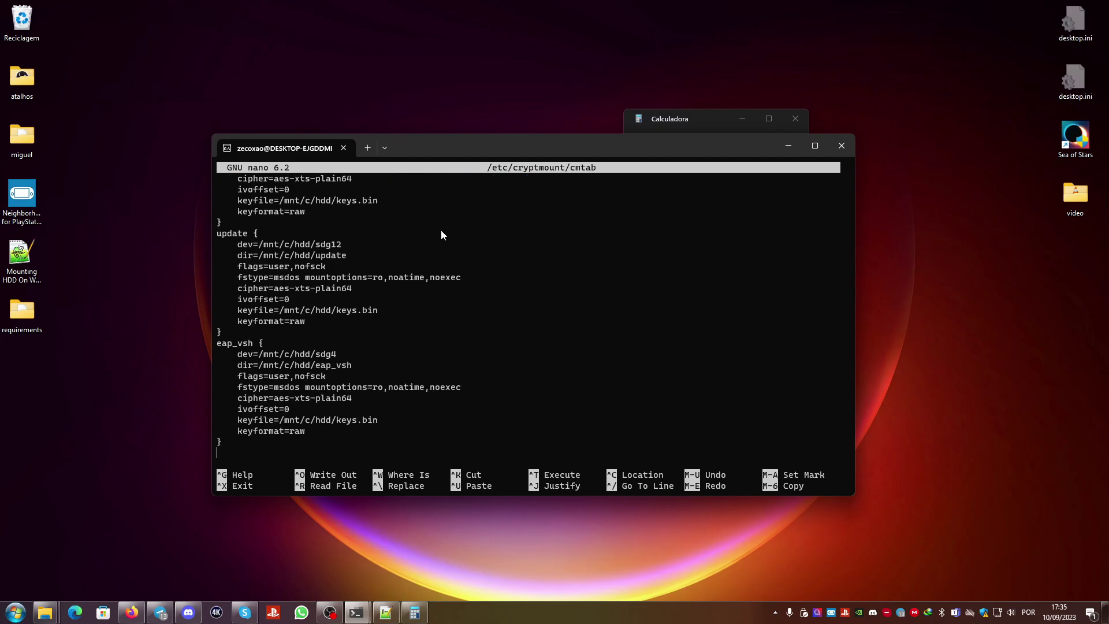
key("ctrl+x")
key("y")
key("Return")
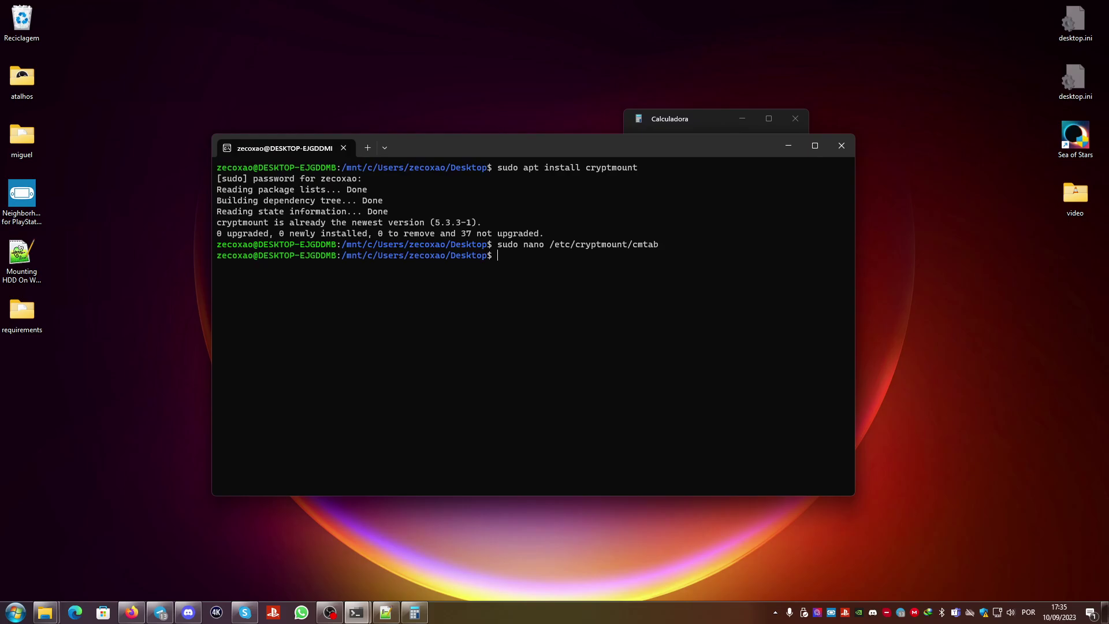
- Mount the eap_vsh partition with sudo cryptmount and open C:\hdd\eap_vsh in File Explorer
type("sudo cryptmount eap_vsh")
key("Return")
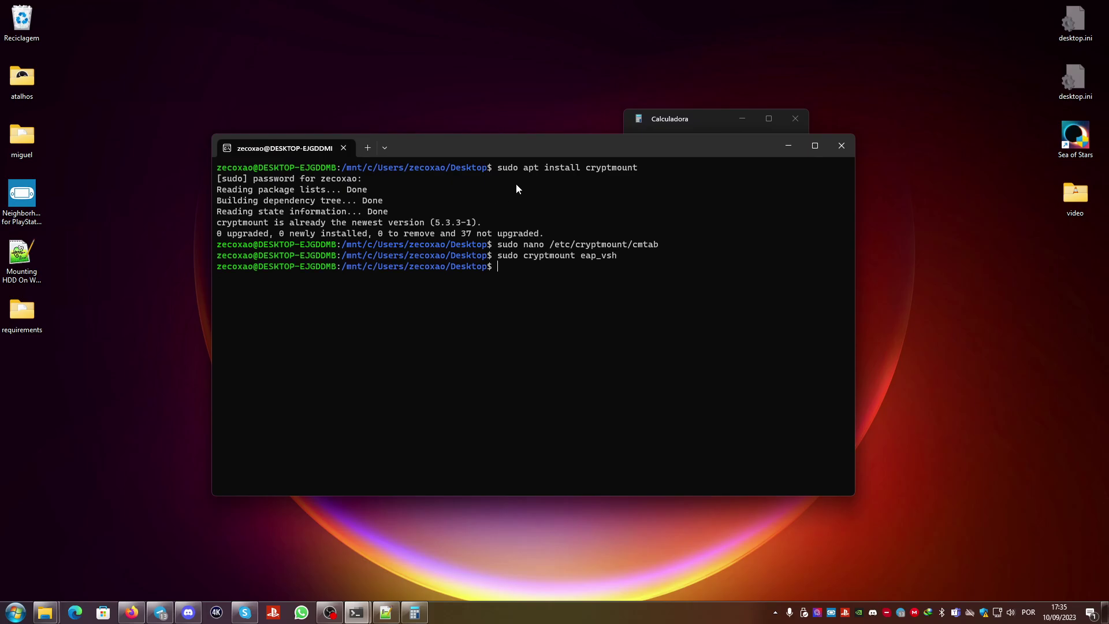
left_click(16, 612)
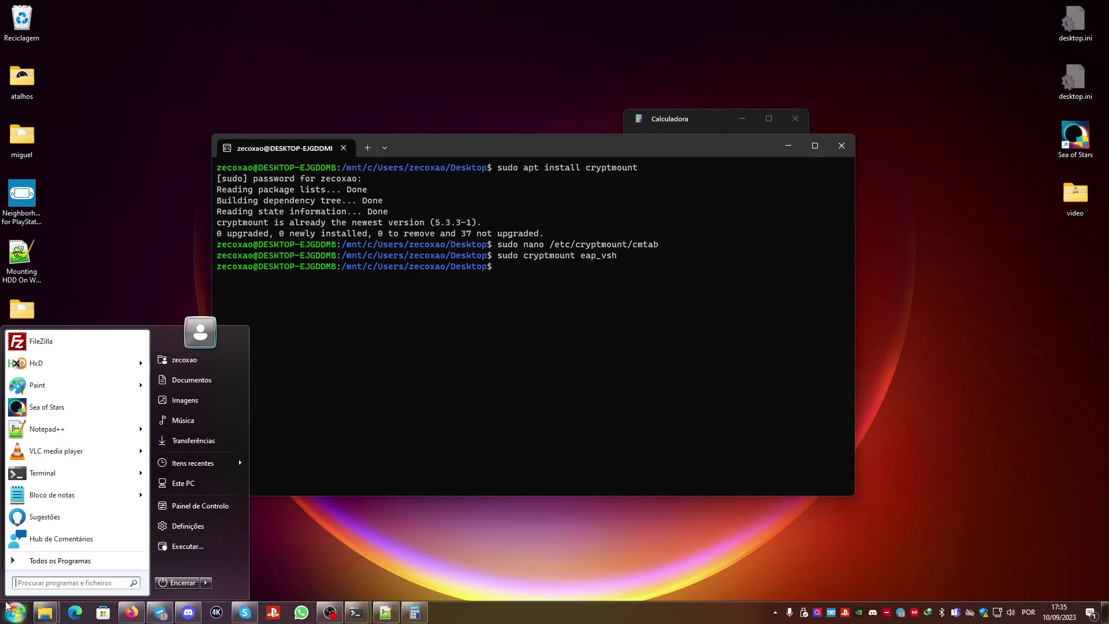
left_click(213, 491)
double_click(220, 210)
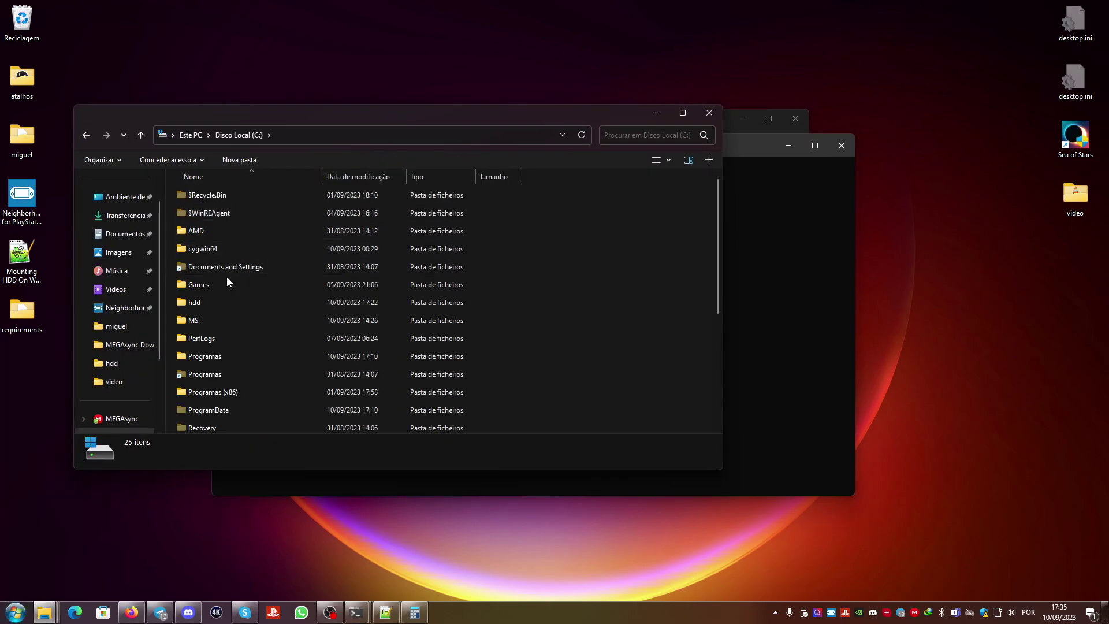
double_click(196, 307)
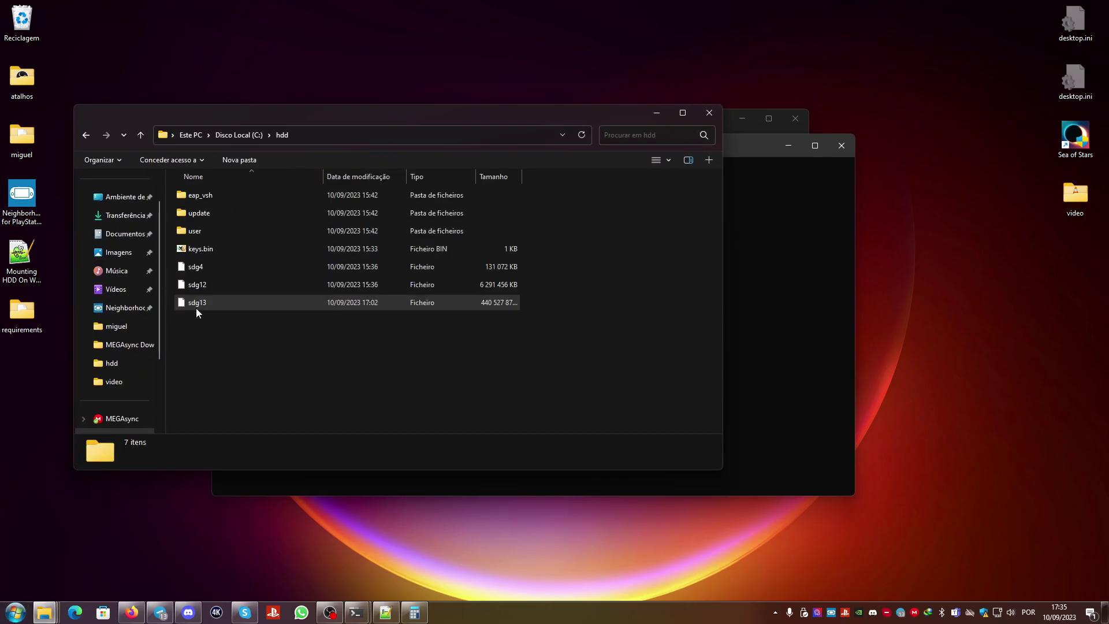
double_click(205, 196)
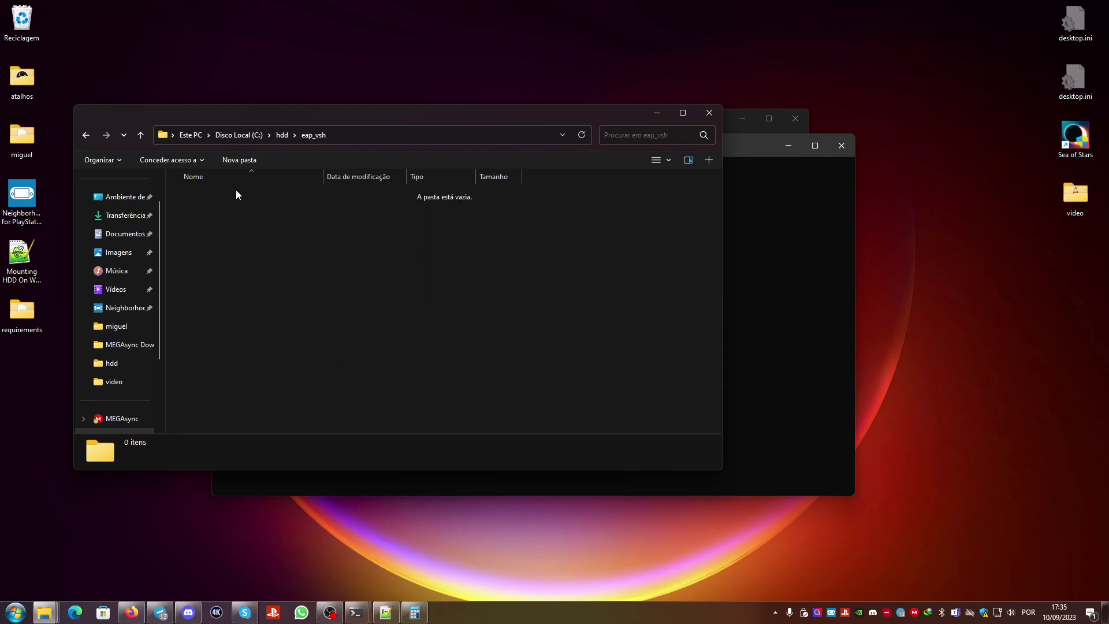
- Return to the Linux shell, change to /mnt/c/hdd/eap_vsh/ and list its contents
left_click(801, 317)
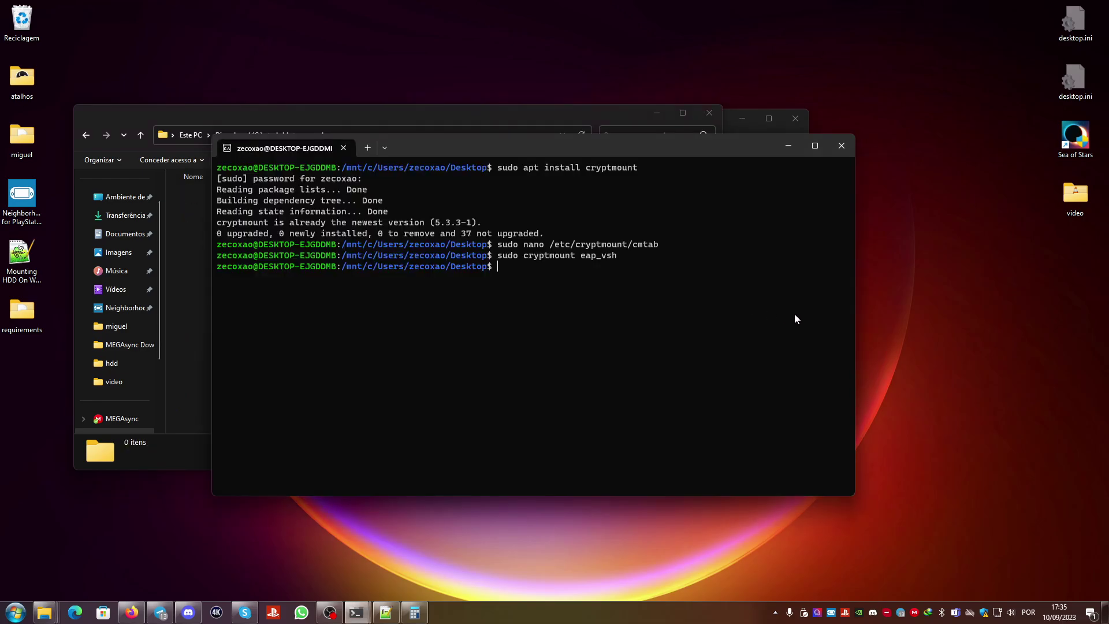
type("cd ")
type("/mnt/c")
type("/")
type("hdd/")
type("e")
key("Tab")
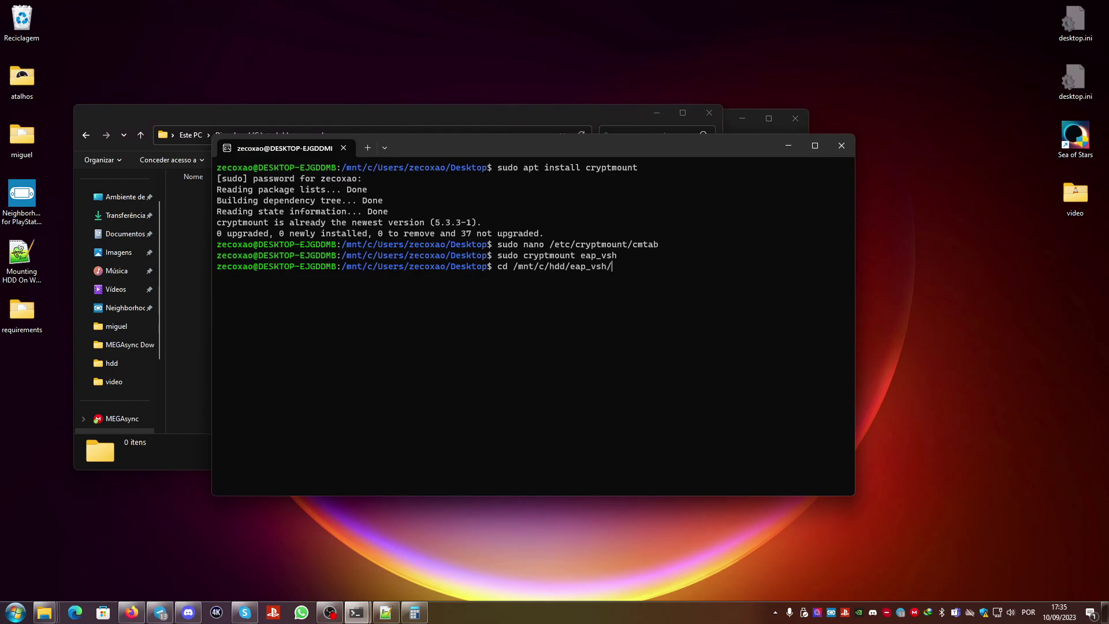
key("Return")
type("ls")
key("Return")
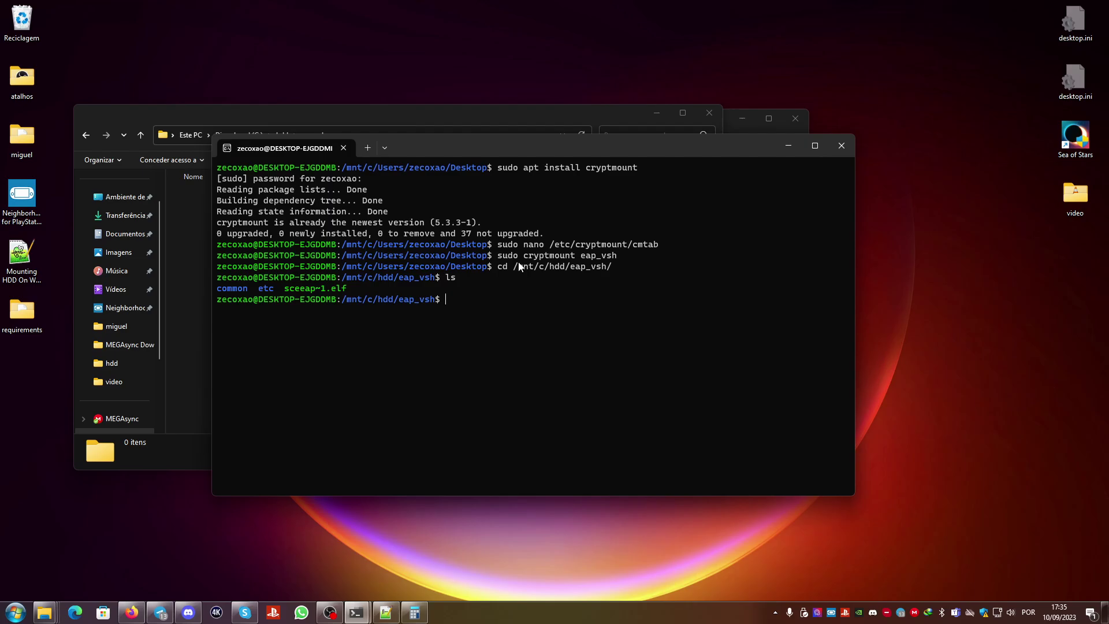
- Go back up to /mnt/c/hdd and mount the update partition with sudo cryptmount update
type("cd .")
key("Return")
key("Up")
key("Up")
key("Up")
key("Up")
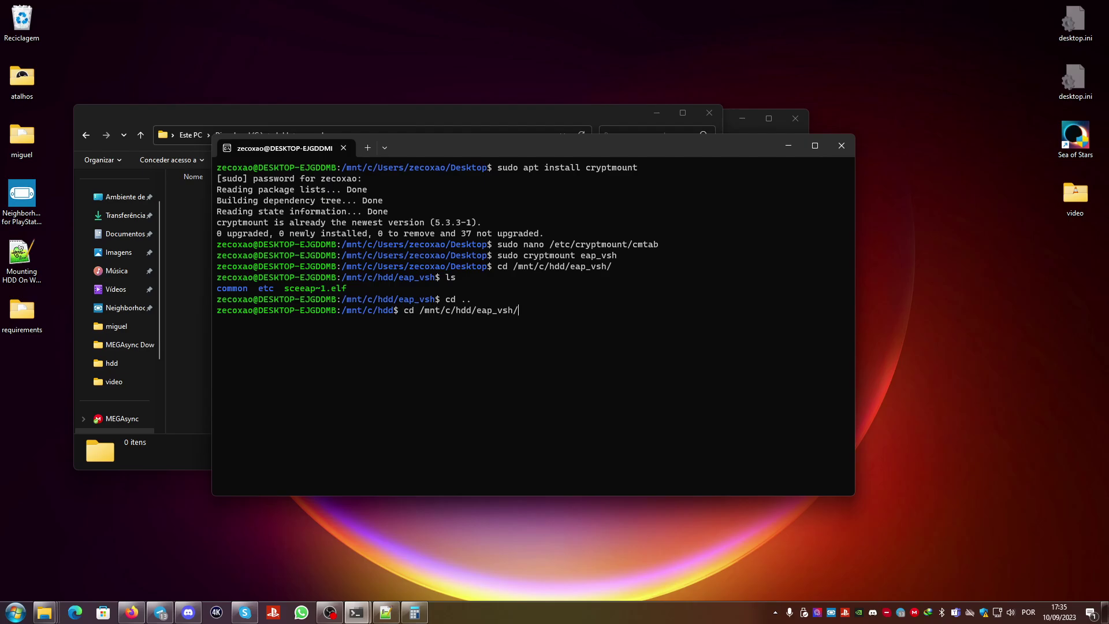
key("BackSpace")
key("BackSpace")
key("BackSpace")
key("BackSpace")
key("BackSpace")
key("BackSpace")
key("BackSpace")
type("us")
key("BackSpace")
key("BackSpace")
type("update")
key("Return")
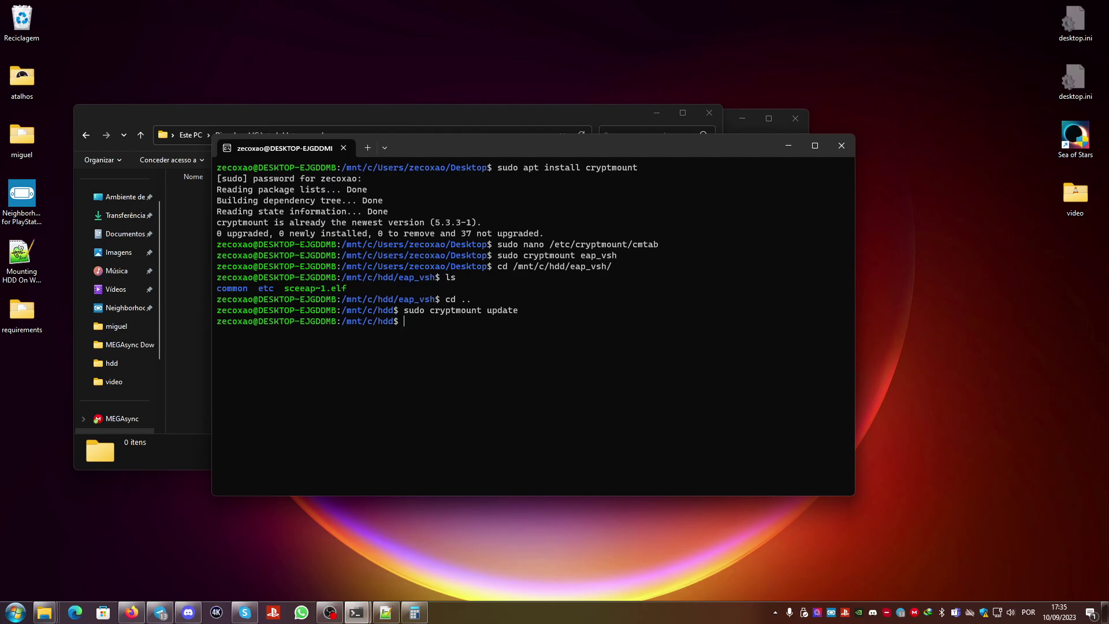
- Change to the mounted update folder and list its contents
type("cd up")
key("Tab")
key("Return")
type("ls")
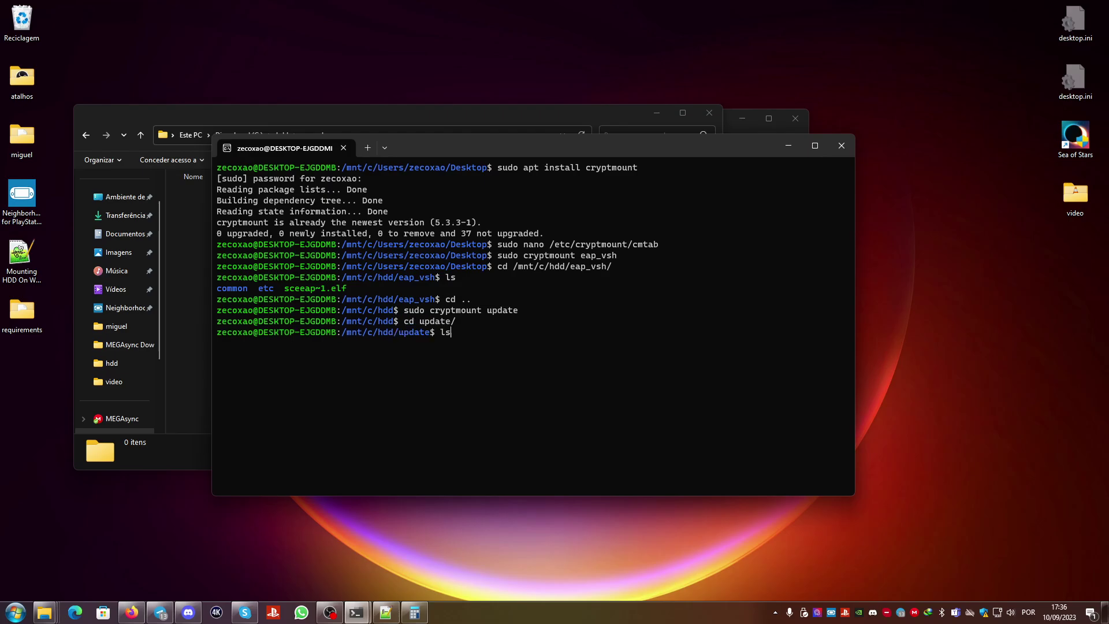
key("Return")
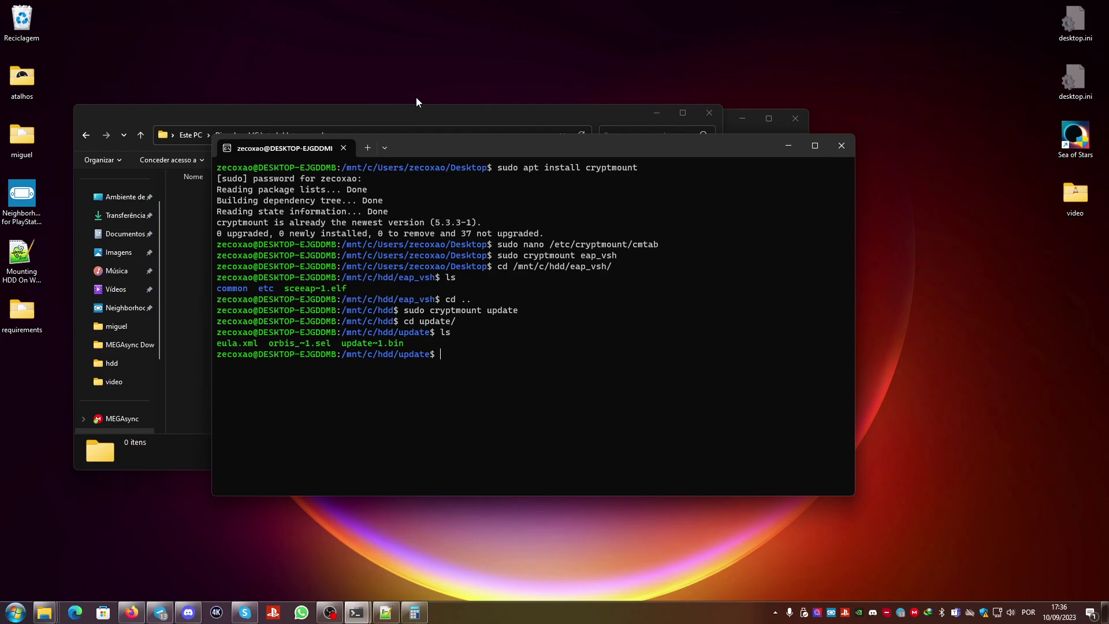
- Go back up to /mnt/c/hdd and mount the user partition with sudo cryptmount user
type("cd ..")
key("Return")
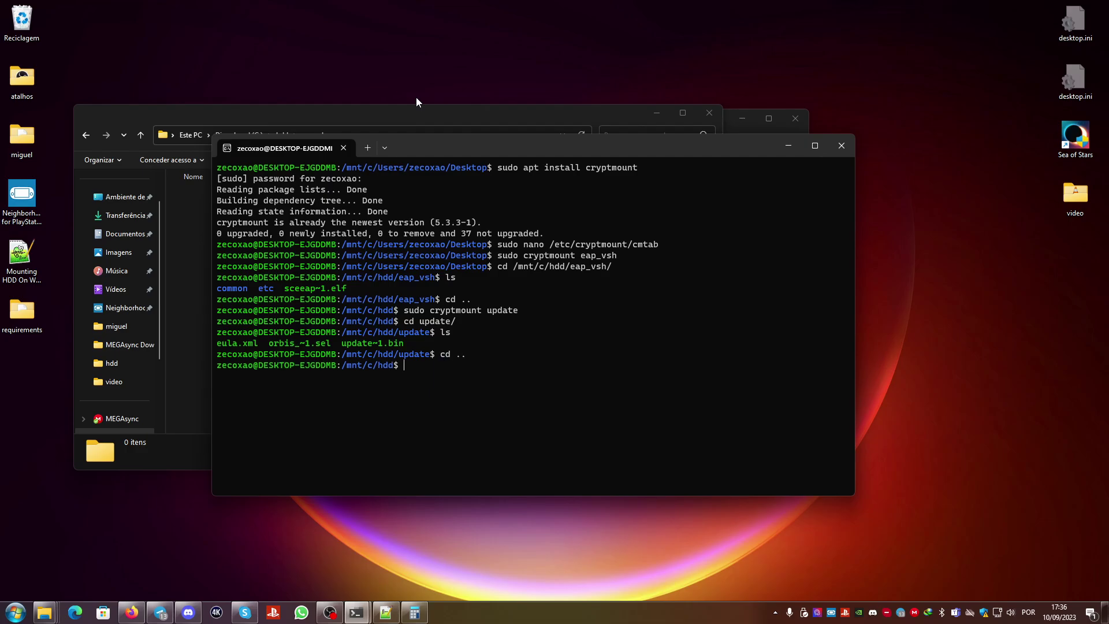
key("Up")
key("Up")
key("Up")
key("Up")
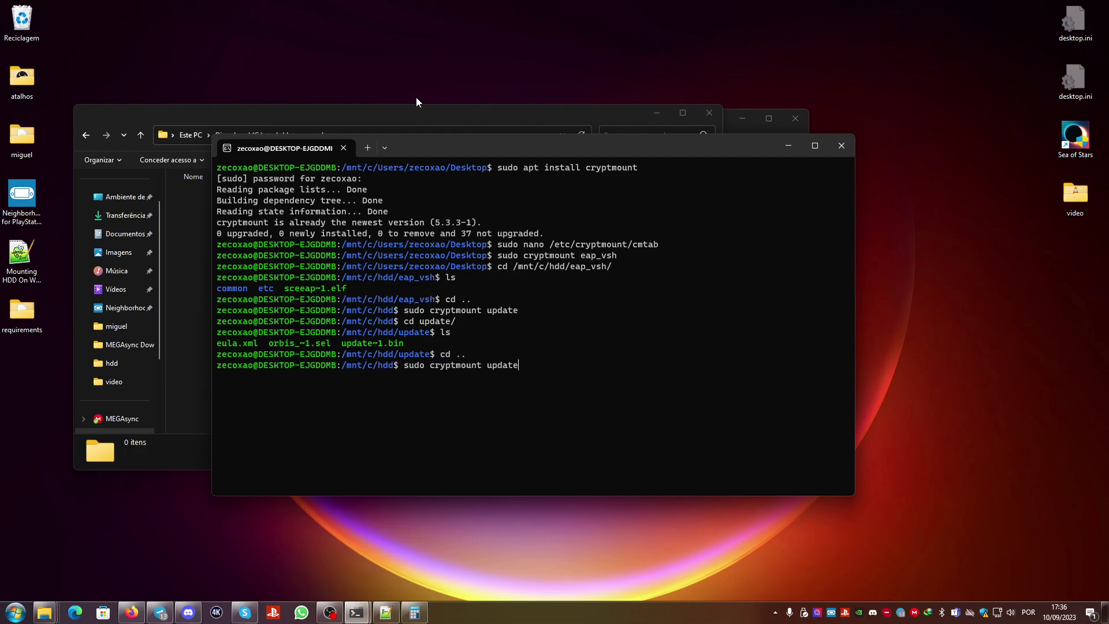
key("BackSpace")
key("BackSpace")
key("BackSpace")
key("BackSpace")
key("BackSpace")
type("ser")
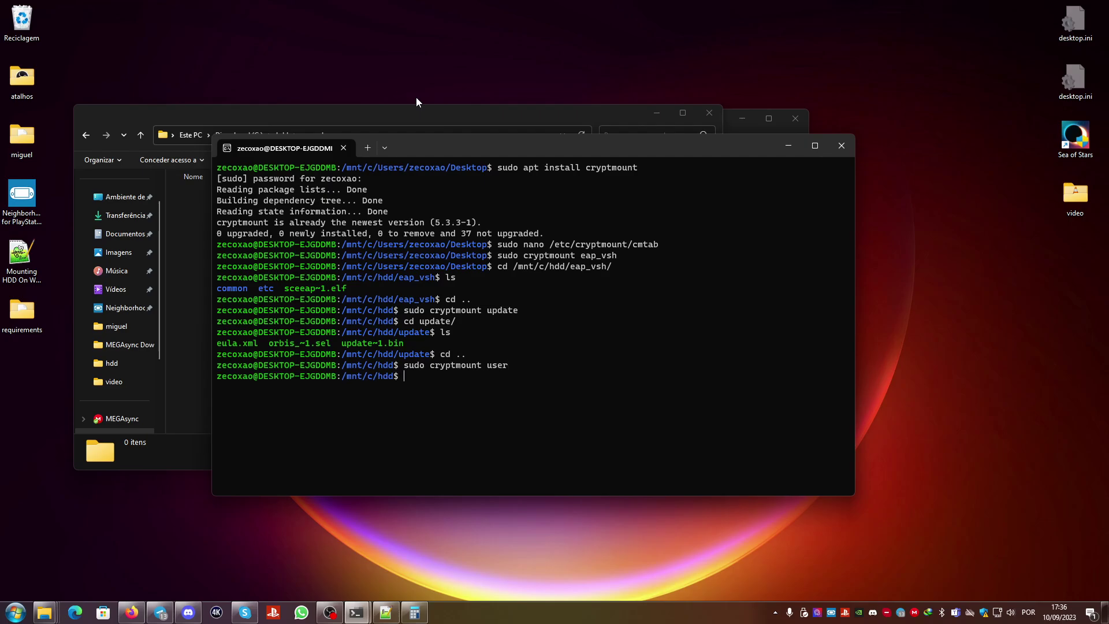
- Change to the mounted user folder, list its contents and try to enter its app subfolder
type("cd user/")
key("Return")
type("ls")
key("Return")
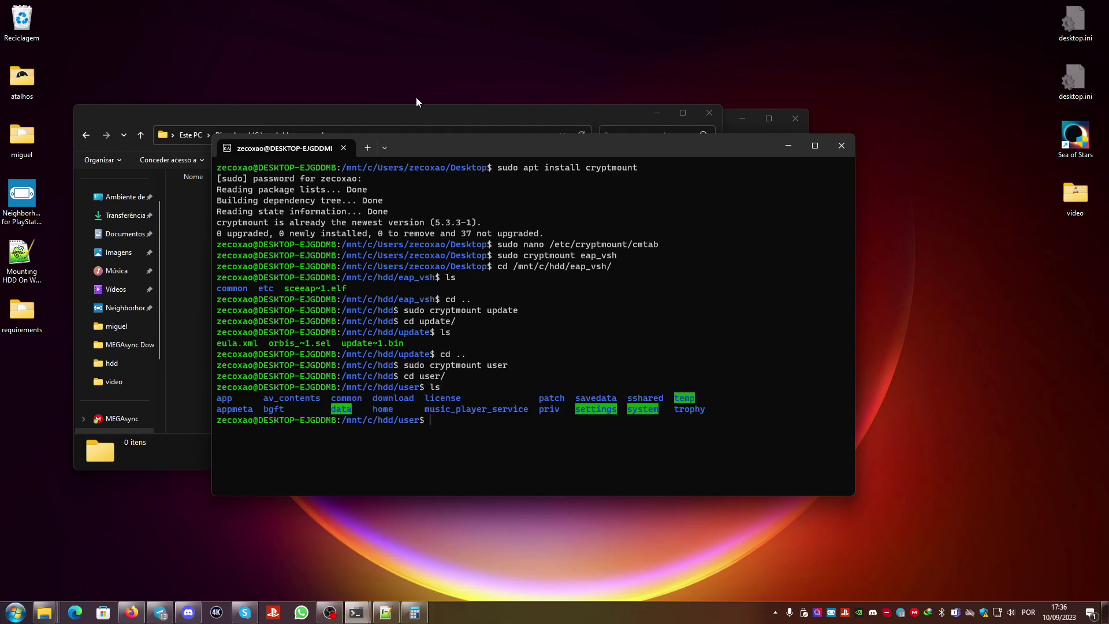
type("cd app")
key("Return")
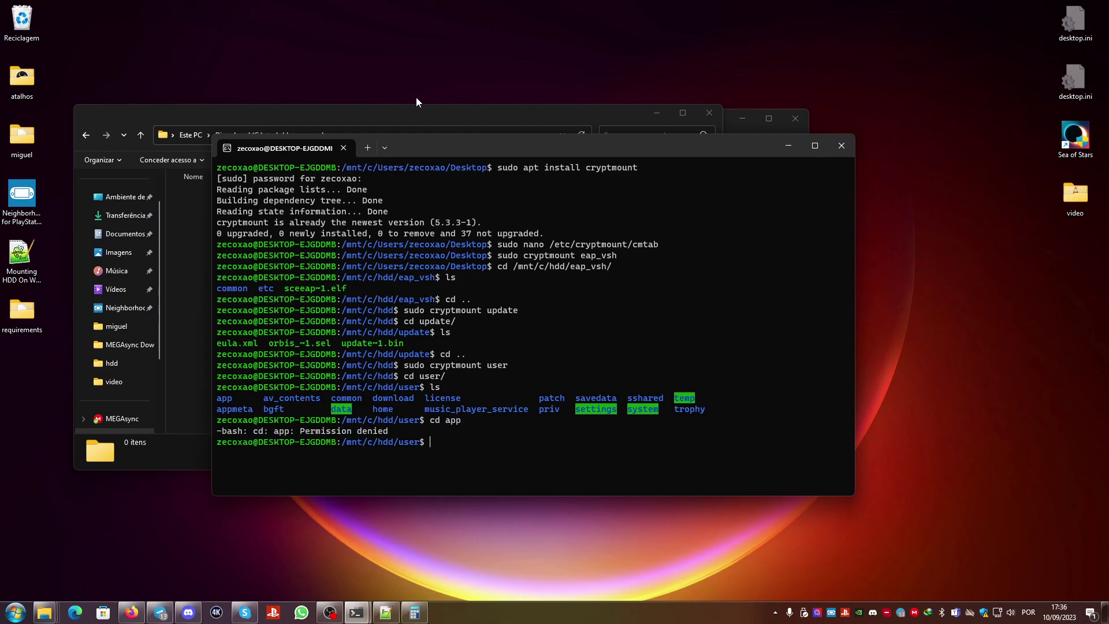
- Switch to a root shell with sudo su and list the contents of the app folder
type("sudo su")
key("Return")
type("cd ")
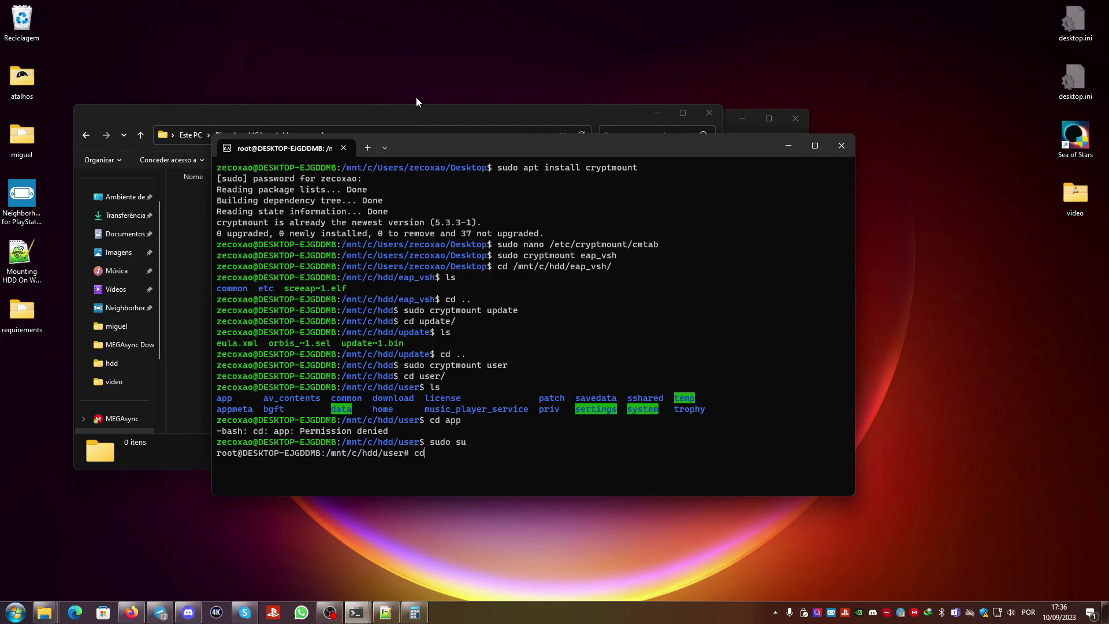
type("app")
key("Return")
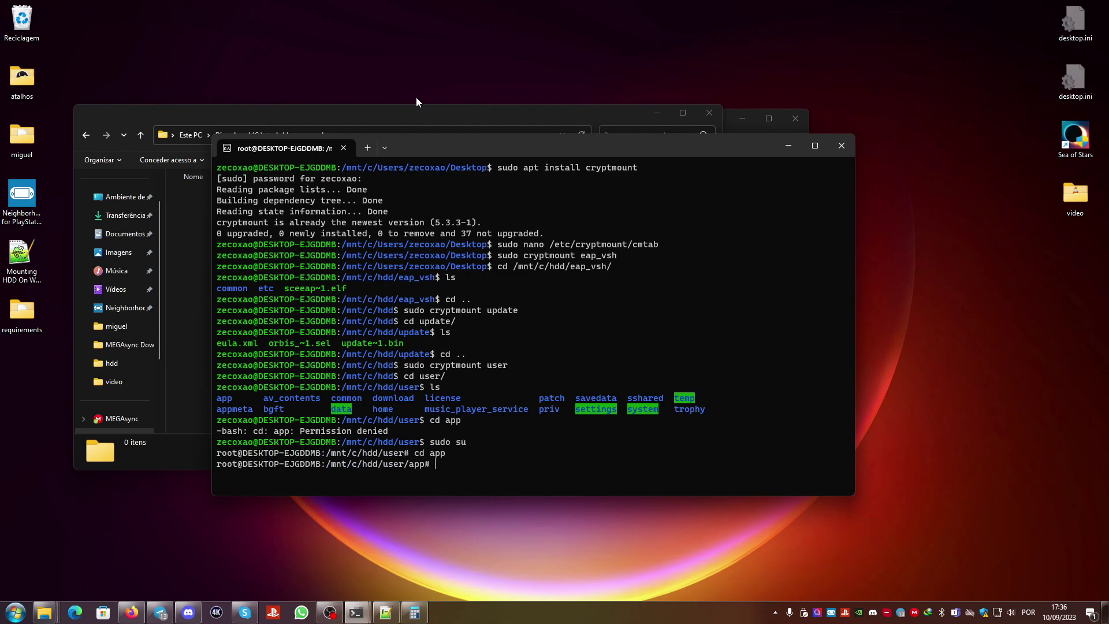
type("ls")
key("Return")
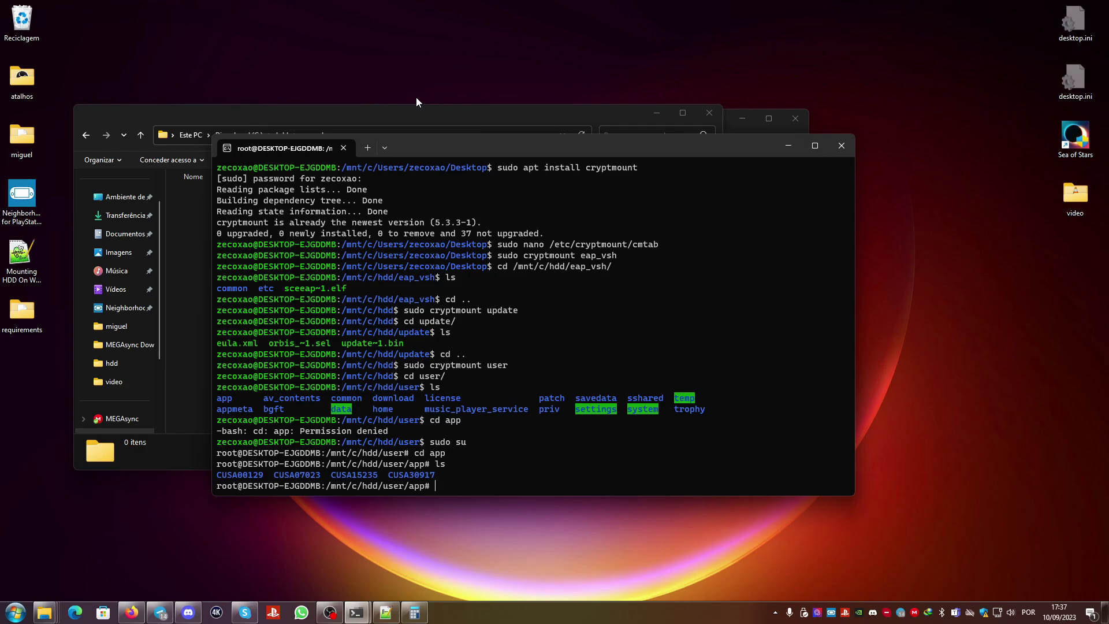
- Copy everything in the app folder recursively to the Windows account's Desktop folder under /mnt/c/Users with cp -R
type("cd")
key("BackSpace")
key("BackSpace")
type("cp -R")
type("../")
key("BackSpace")
key("BackSpace")
key("BackSpace")
type("/mnt/c/Users/zecoxao/Desktop/")
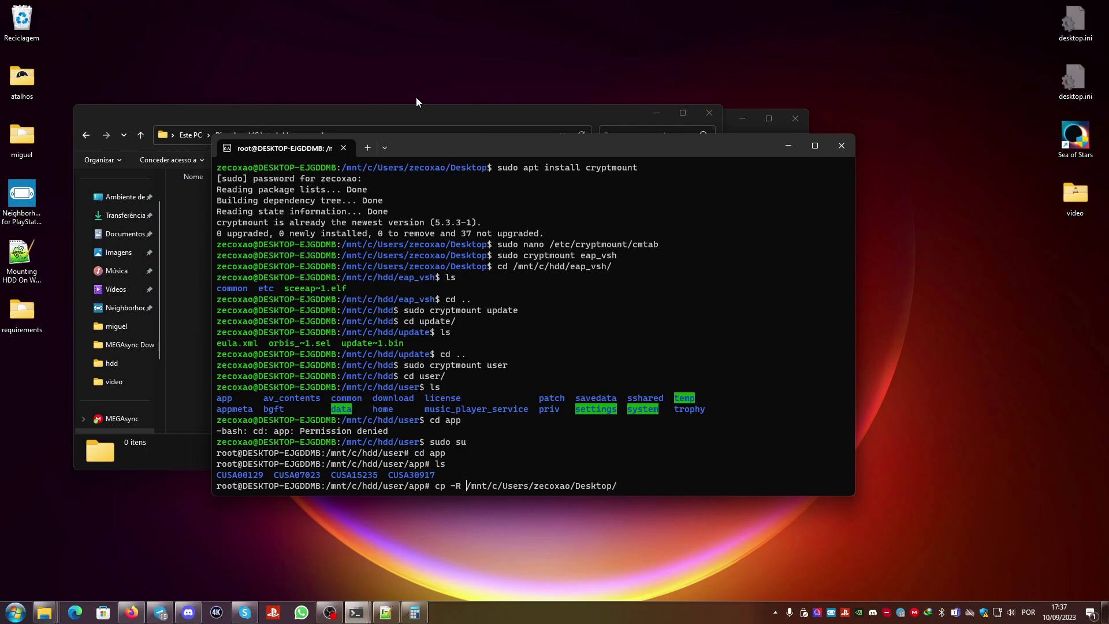
type(" .")
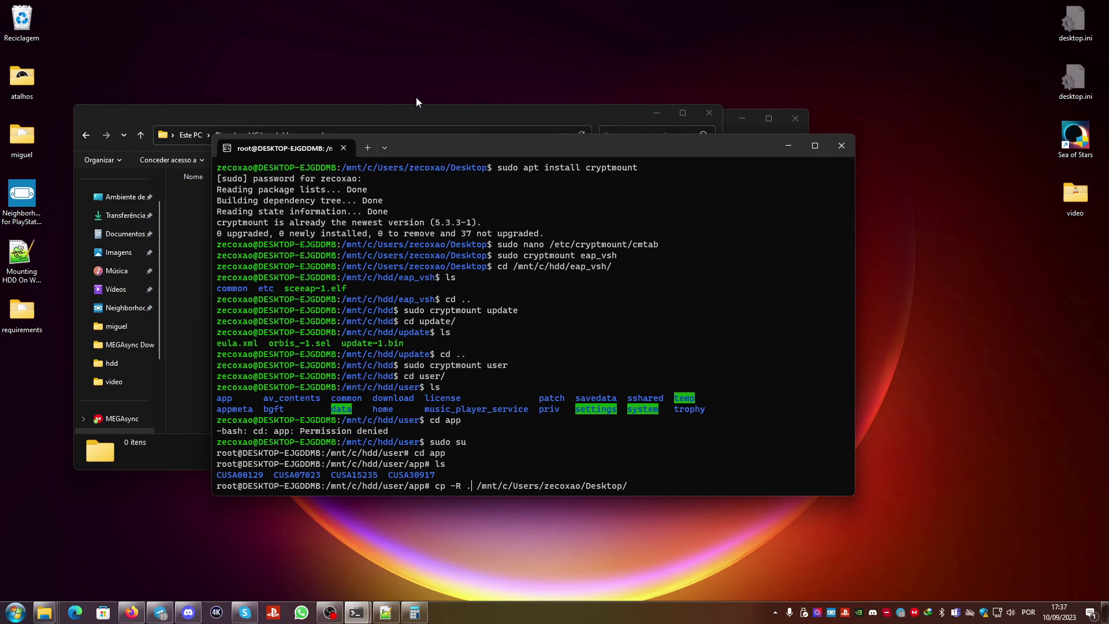
key("Return")
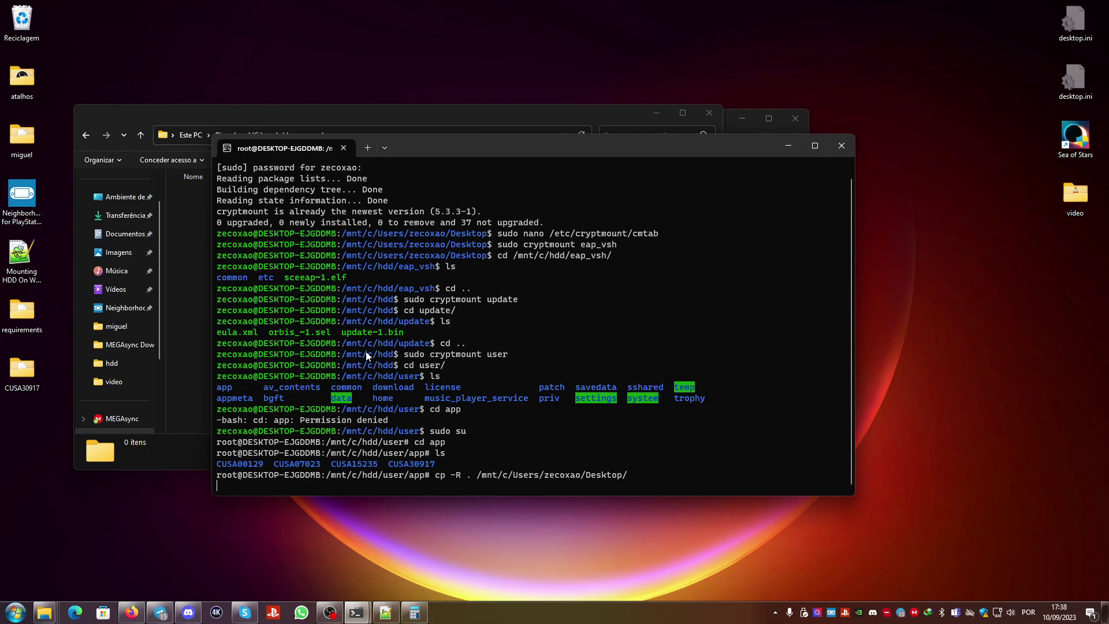
- Interrupt the running copy and check the contents of the CUSA30917 folder on the desktop
key("ctrl+c")
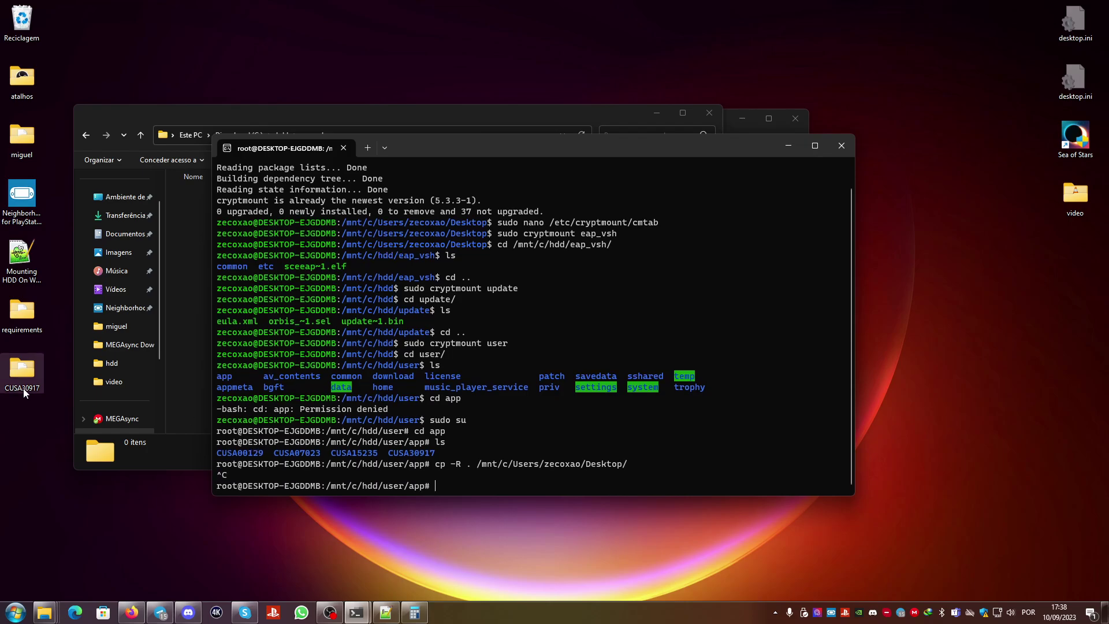
double_click(22, 371)
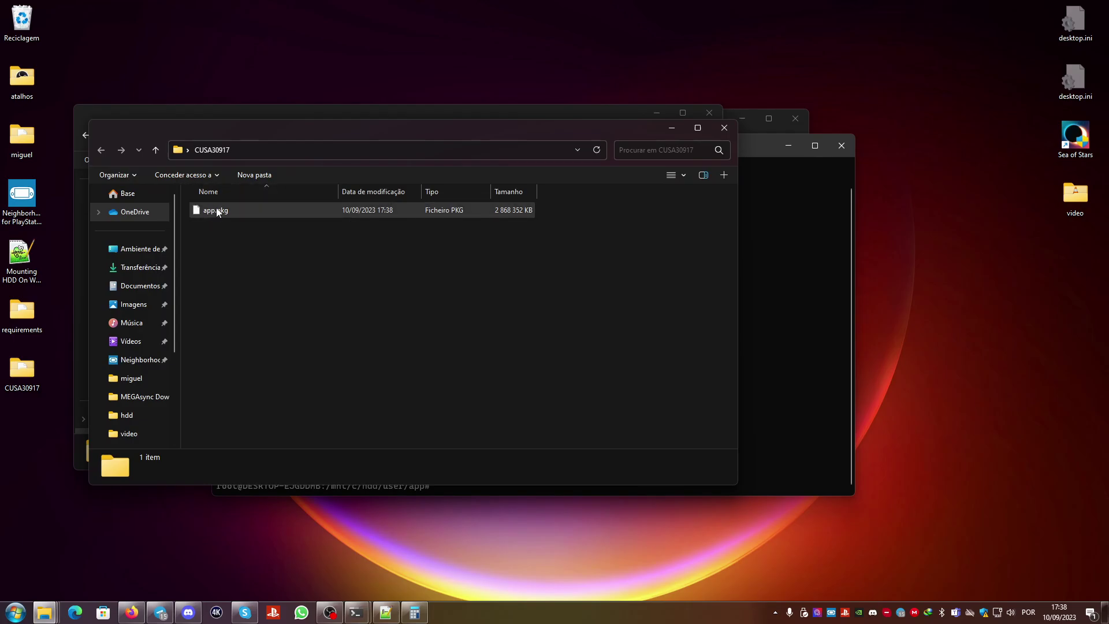
left_click(725, 128)
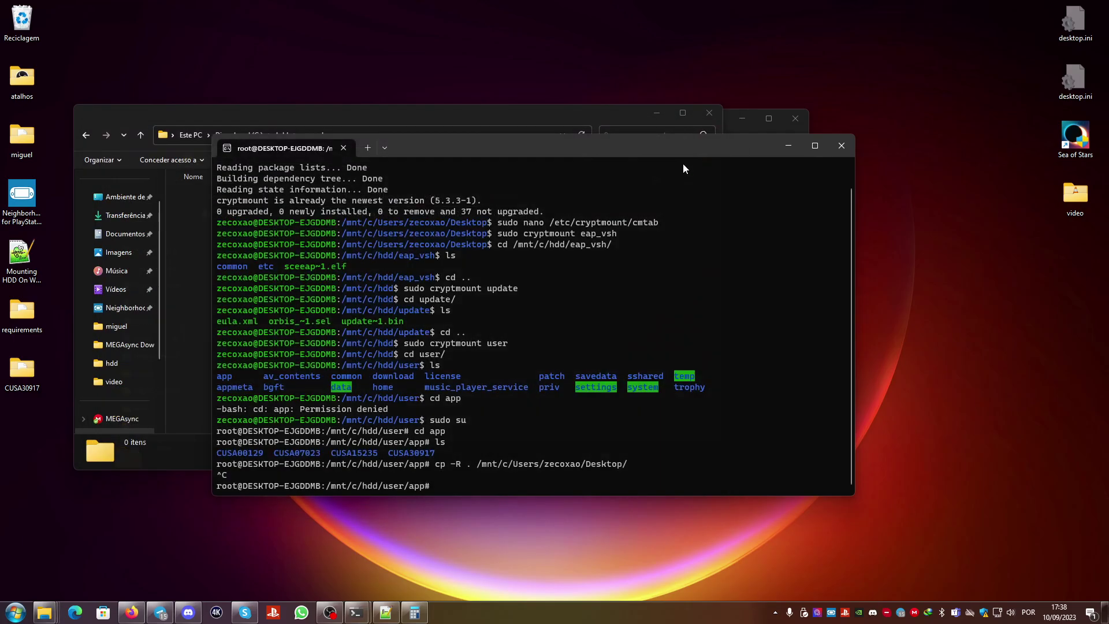
- Permanently delete the partially copied CUSA30917 folder from the desktop
left_click(28, 378)
key("shift+Delete")
key("Return")
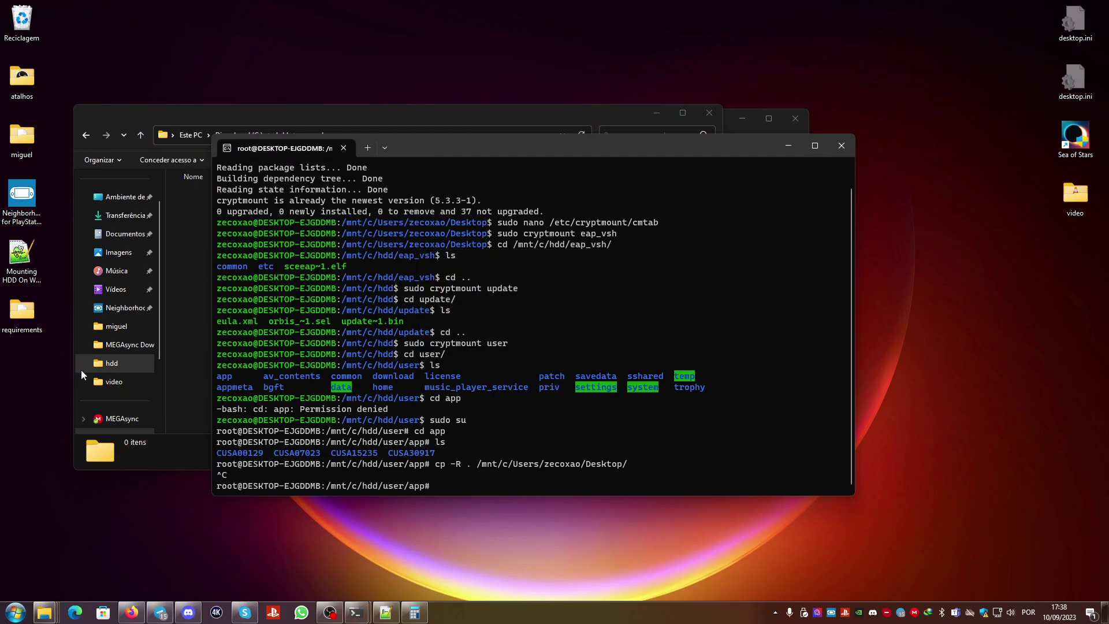
- In the root shell, go up to the user folder, enter its appmeta subfolder and list the contents
left_click(530, 416)
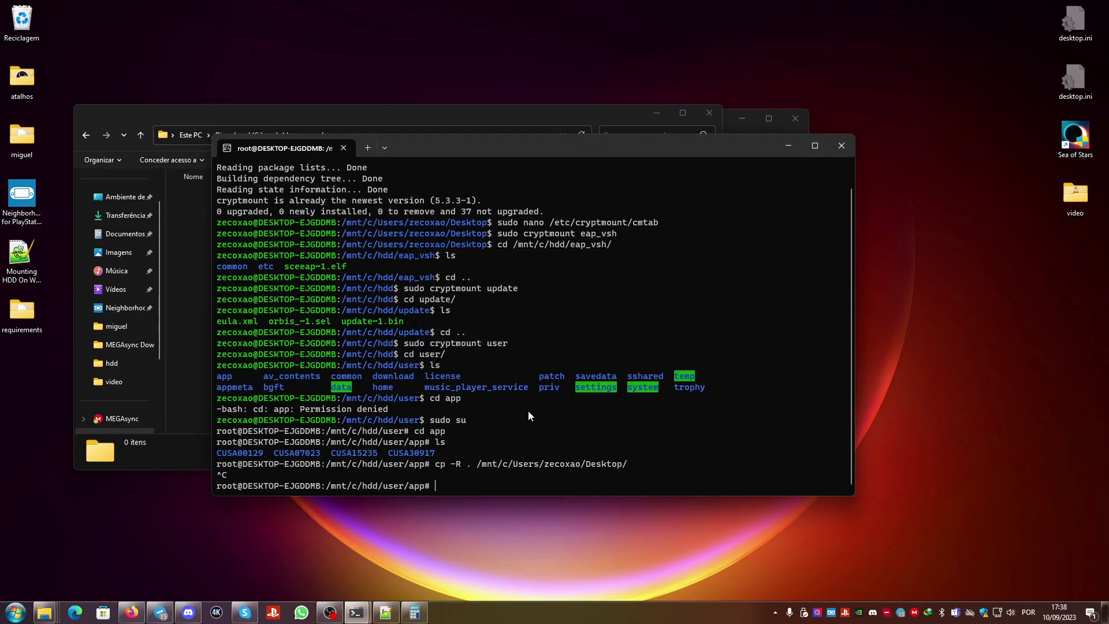
type("cd ..")
key("Return")
type("cd app")
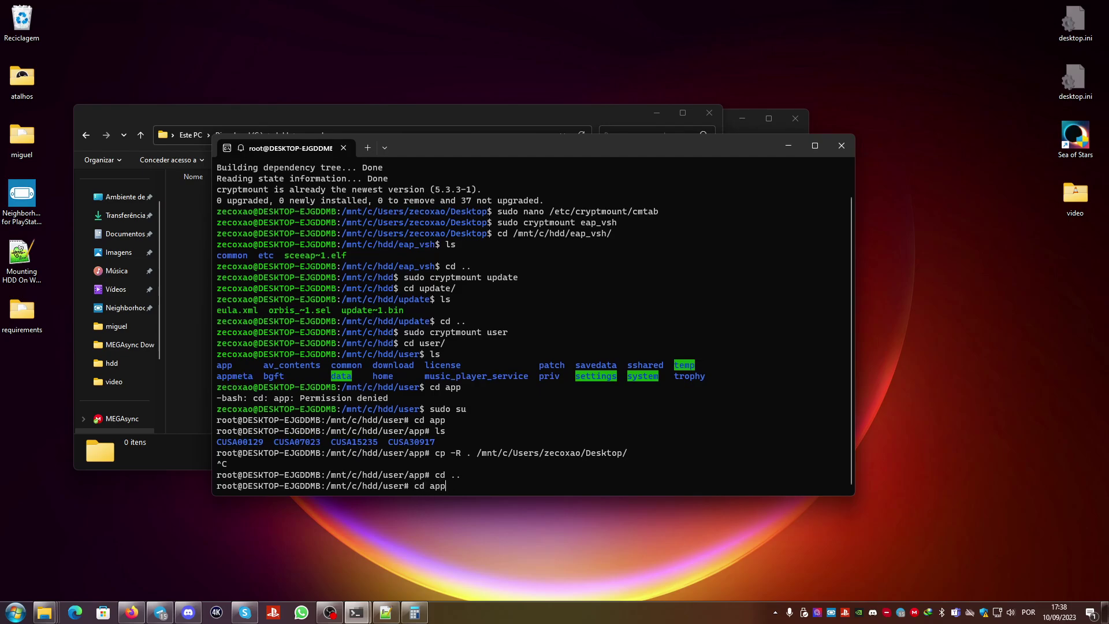
type("me")
key("Tab")
key("Return")
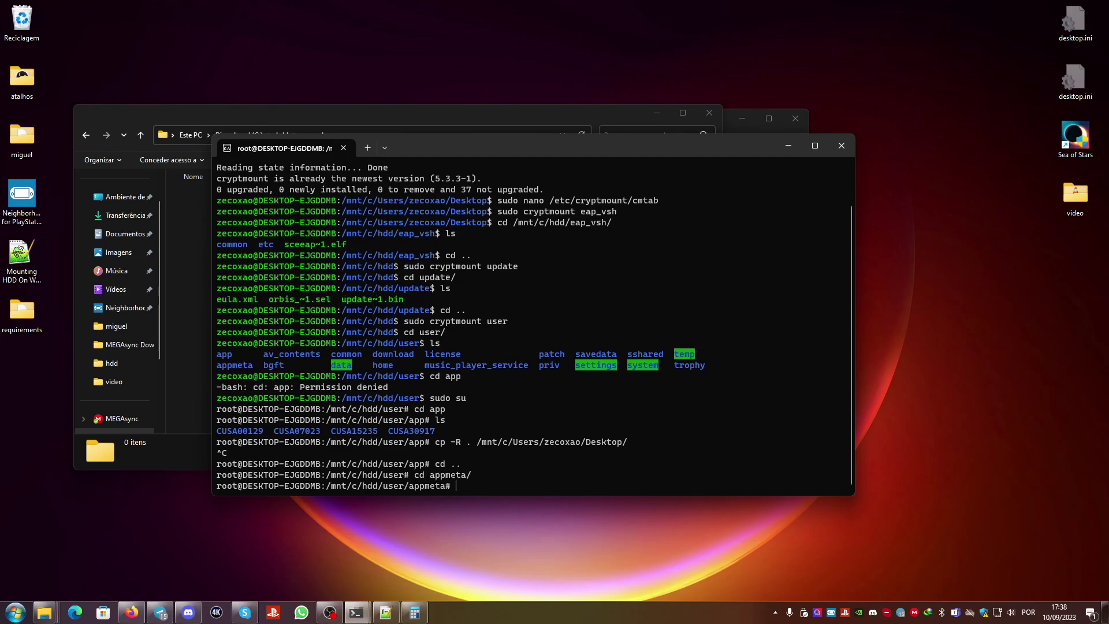
type("ls")
key("Return")
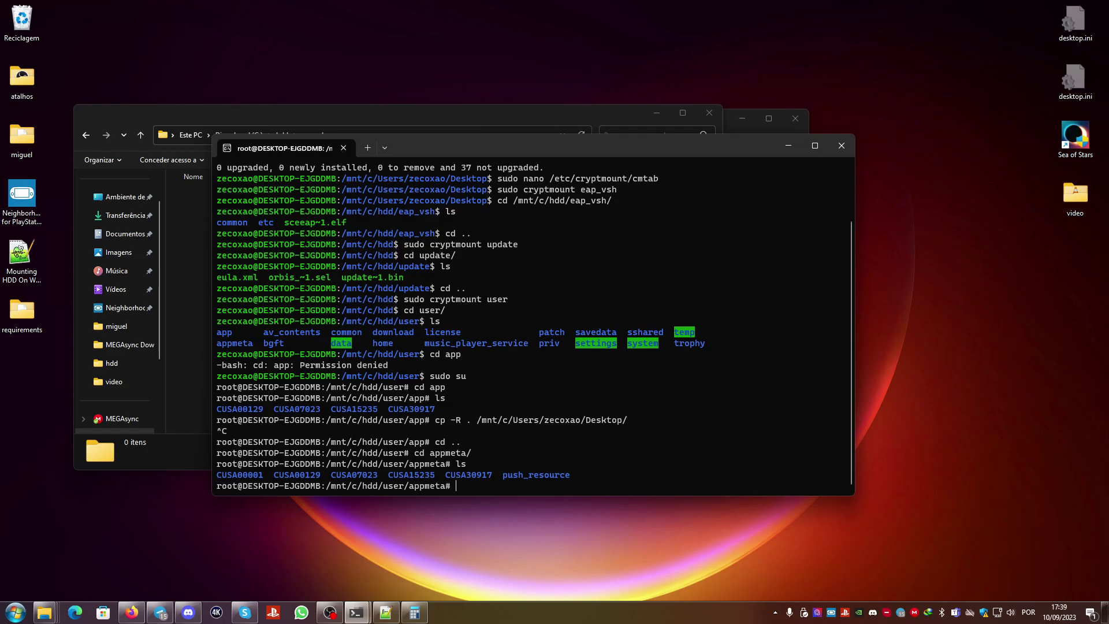
- Enter the CUSA00001 folder inside appmeta and list its files
type("cd CU")
key("Tab")
type("000")
key("Tab")
key("Return")
type("ls")
key("Return")
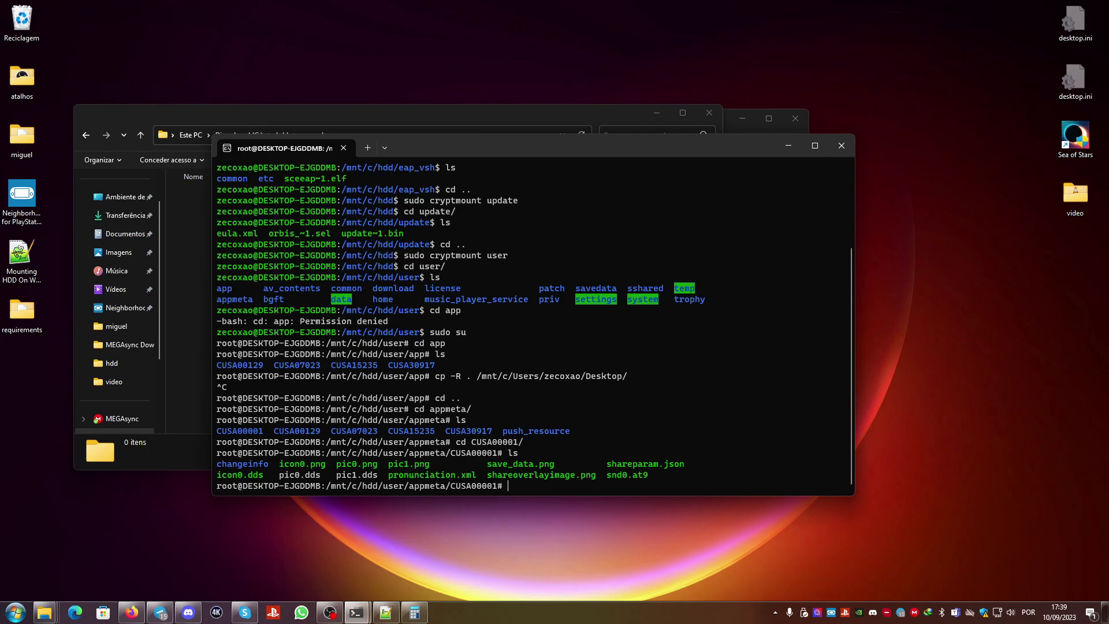
- Copy icon0.png from CUSA00001 to the Windows account's Desktop folder under /mnt/c/Users with cp
type("cp icon0.")
type("png ")
type("/mnt/c/")
type("Users/zecoxao/")
type("Des")
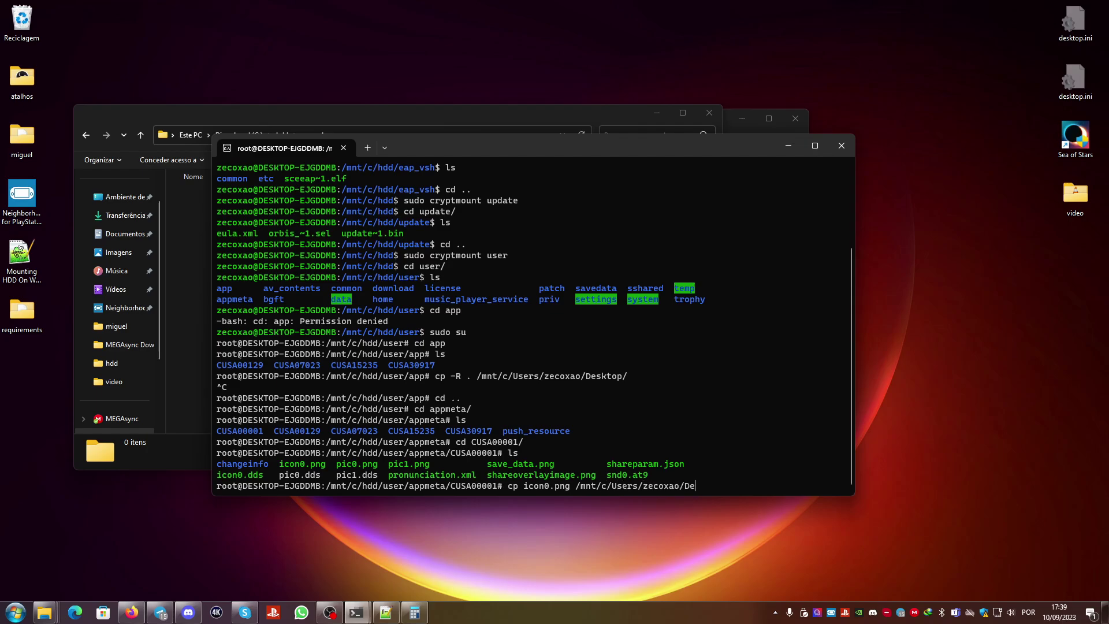
key("Tab")
key("Return")
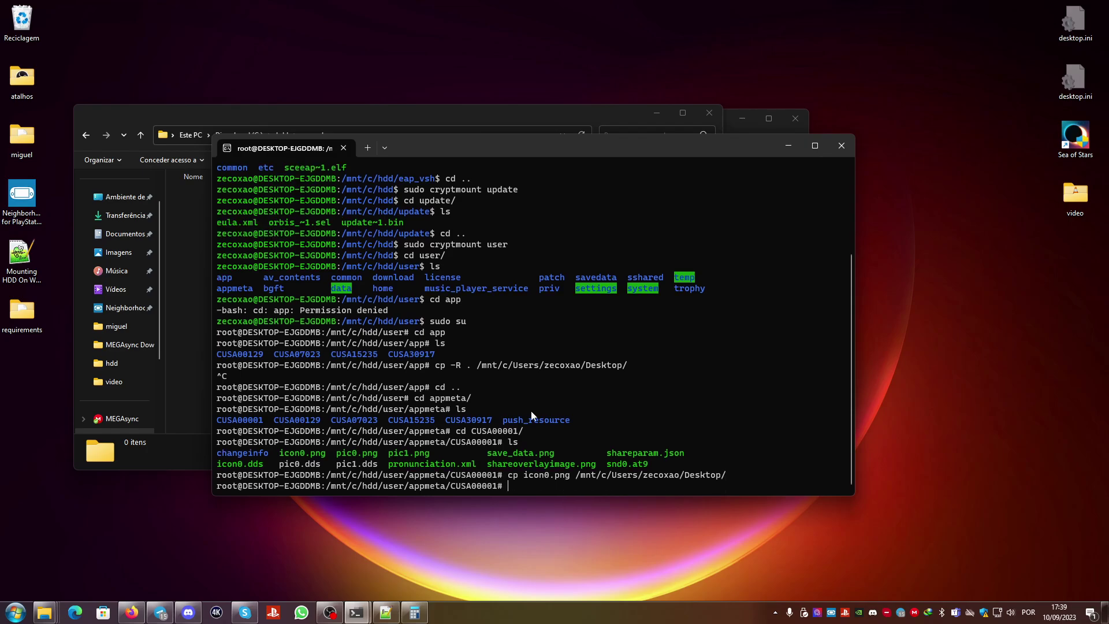
- Open the desktop's icon0.png with Paint, making it the permanent choice for .png files, and close the image after viewing it
double_click(22, 369)
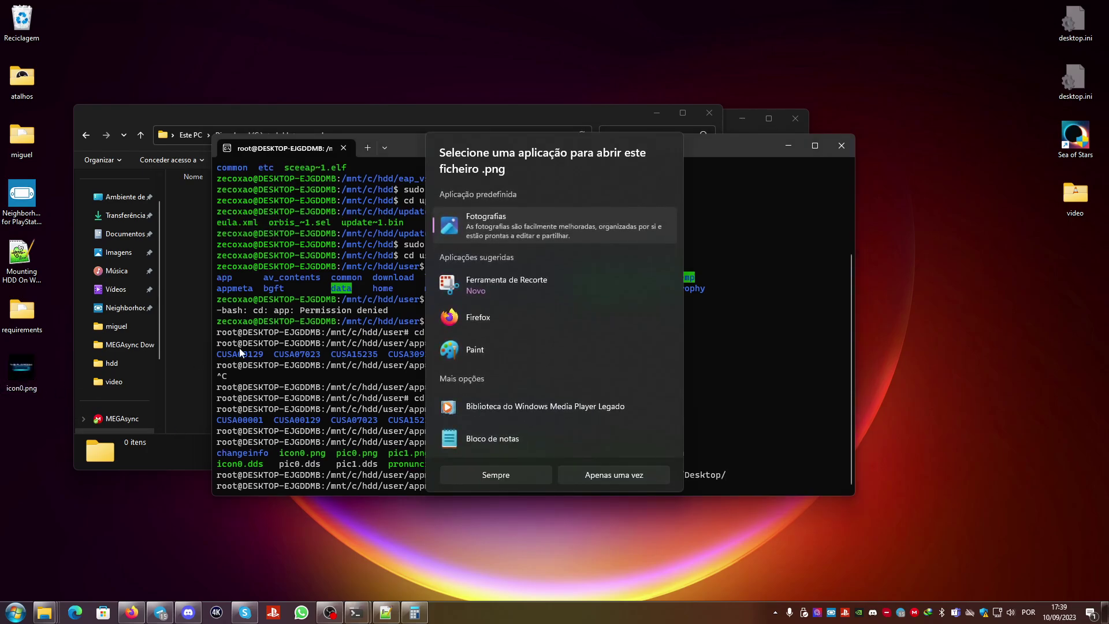
left_click(476, 351)
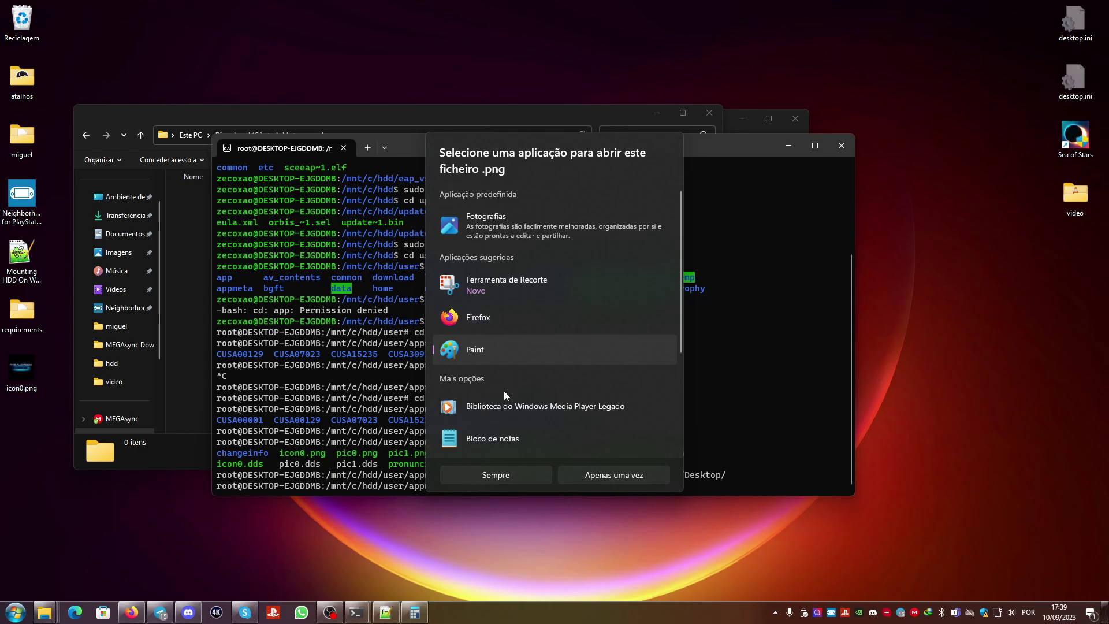
left_click(513, 480)
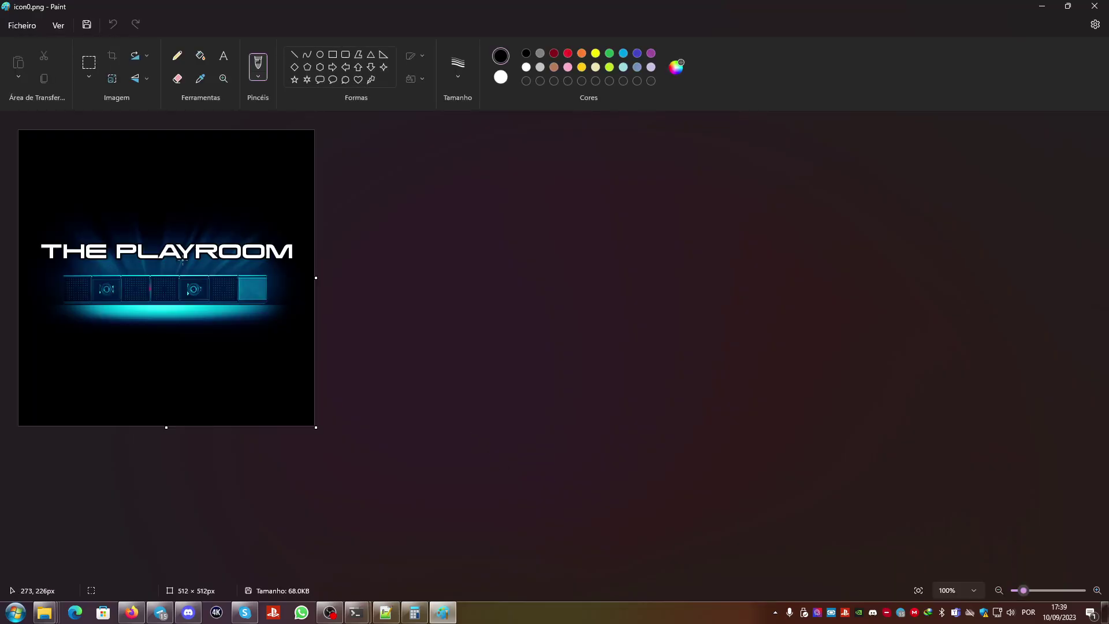
left_click(1095, 6)
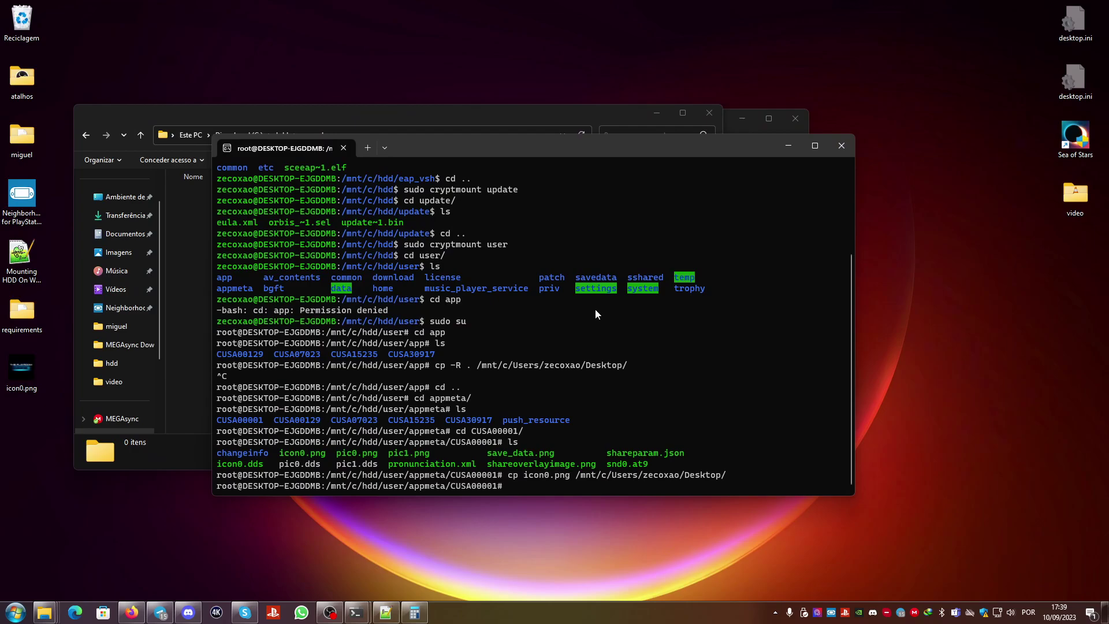
- Return to the appmeta folder, list its contents and enter the CUSA00129 folder
left_click(601, 393)
type("cd .")
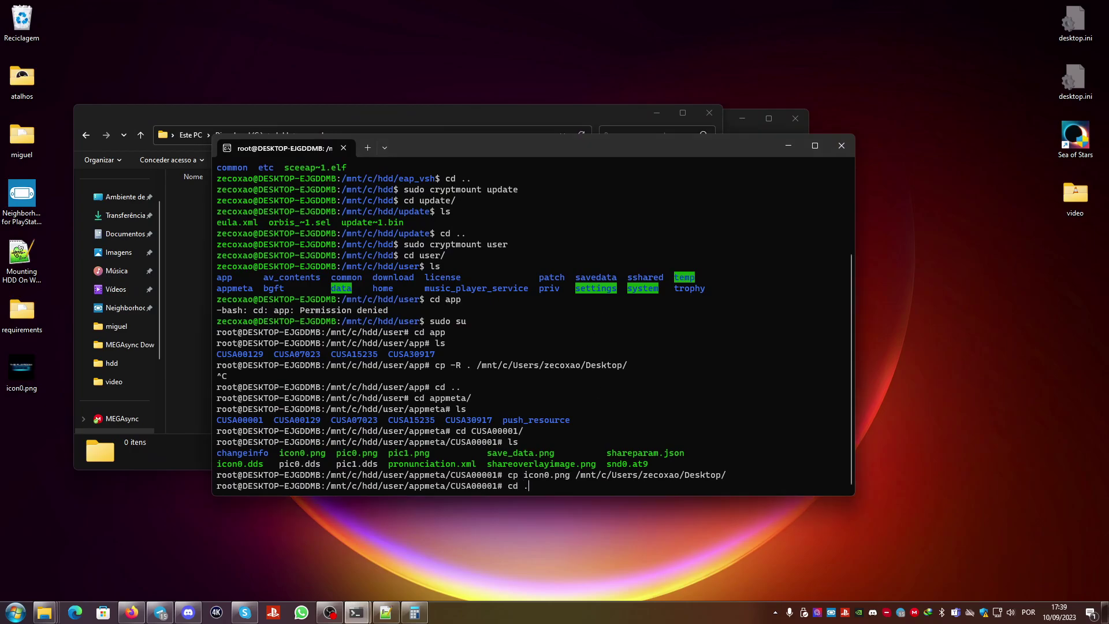
type(".")
key("Return")
type("ls")
key("Return")
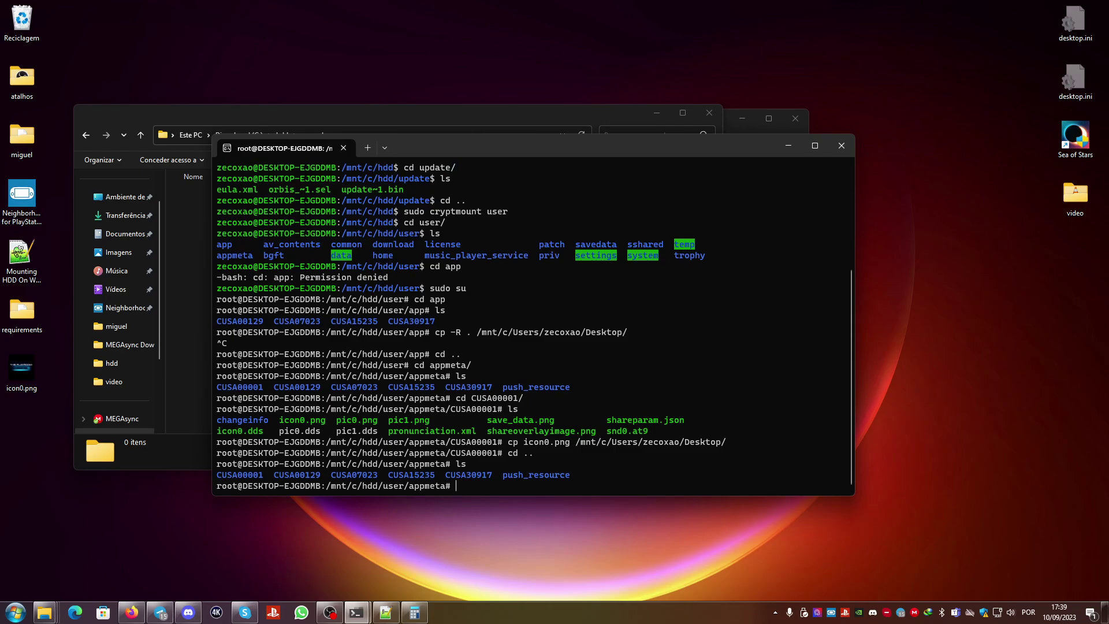
type("cd C")
key("Tab")
type("001")
key("Tab")
key("Return")
- Copy icon0.png from CUSA00129 to the Windows desktop by reusing the earlier cp command, and view the copied image in Paint
key("Up")
key("Up")
key("Up")
key("Up")
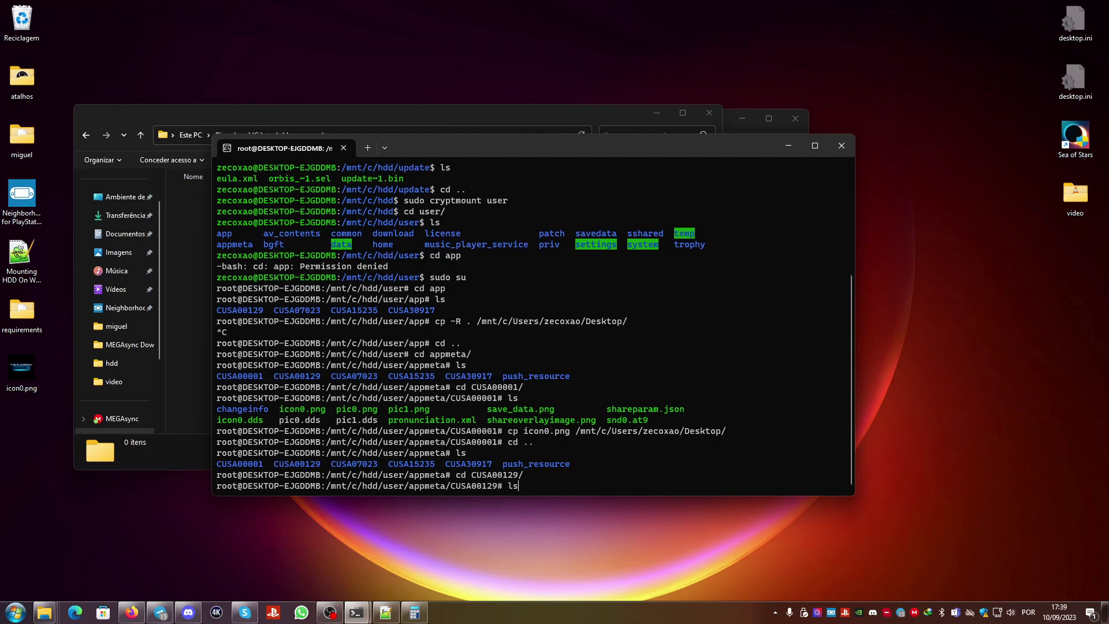
key("Return")
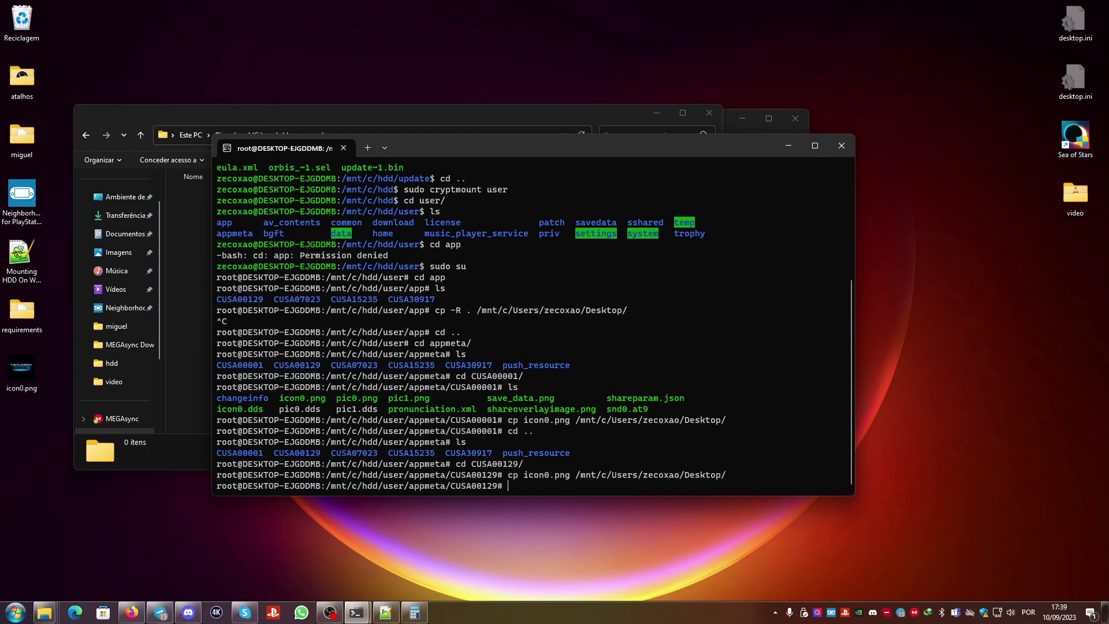
double_click(22, 368)
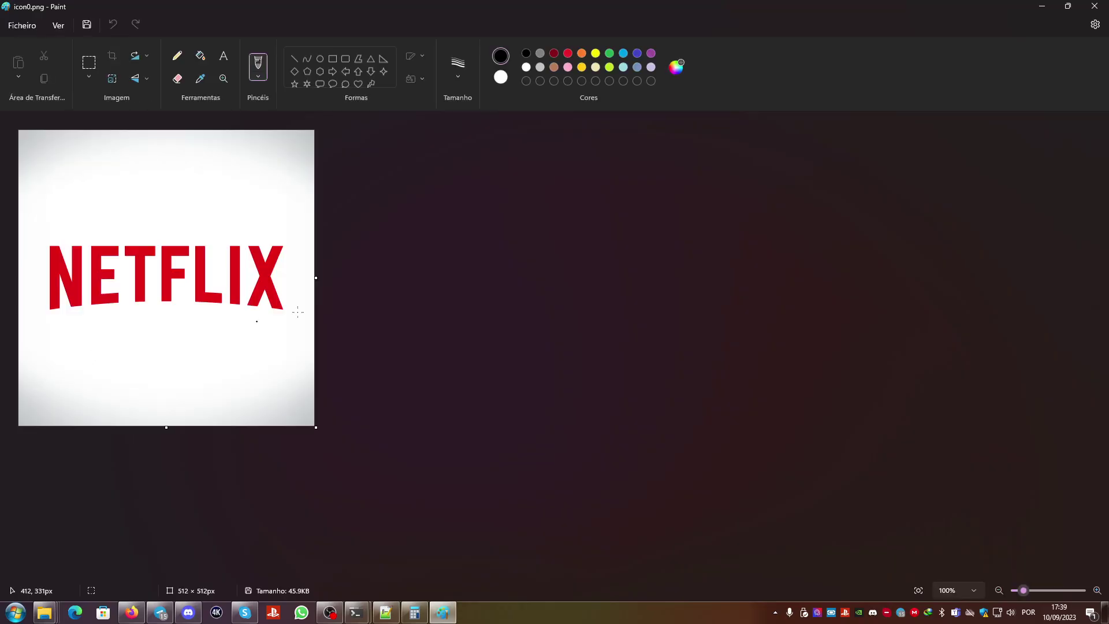
left_click(1095, 7)
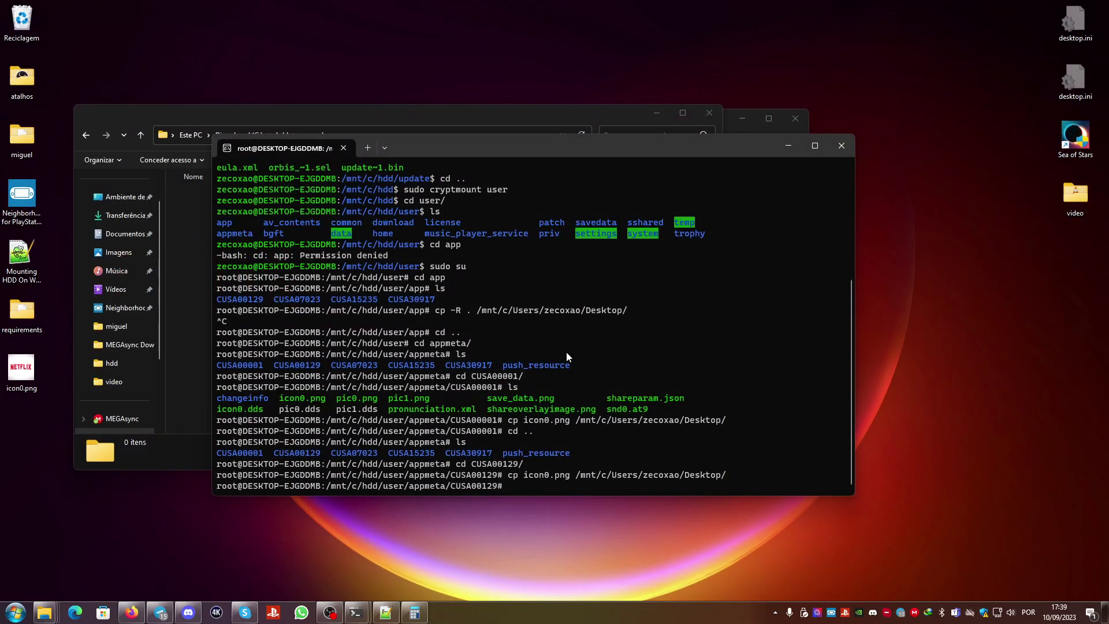
- Exit the root shell and close the terminal, the eap_vsh folder window and the calculator
left_click(581, 454)
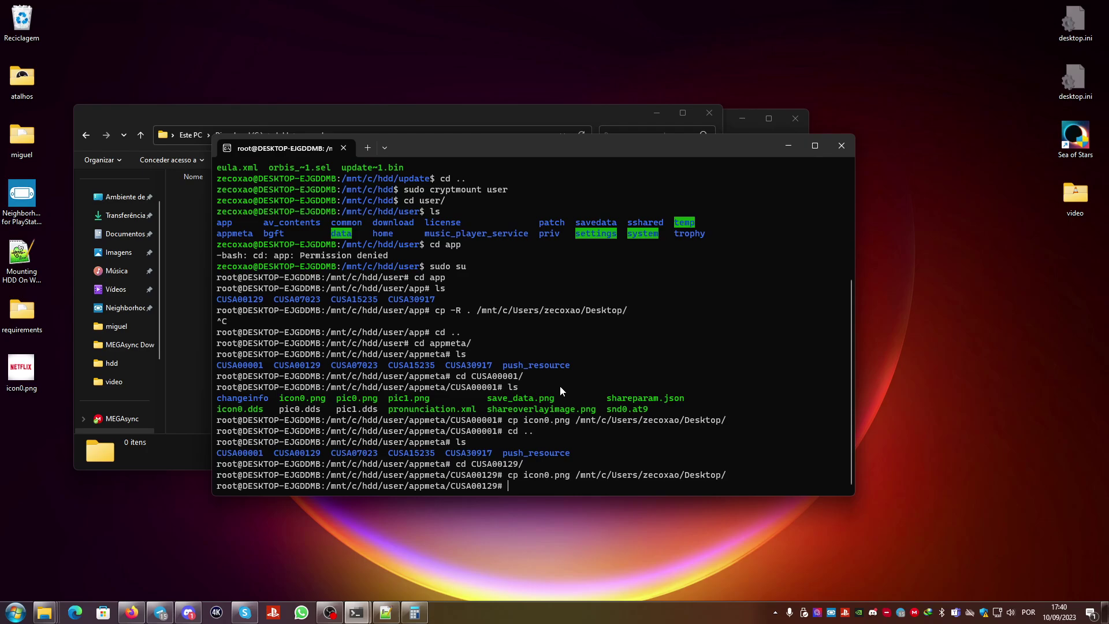
type("exit")
key("Return")
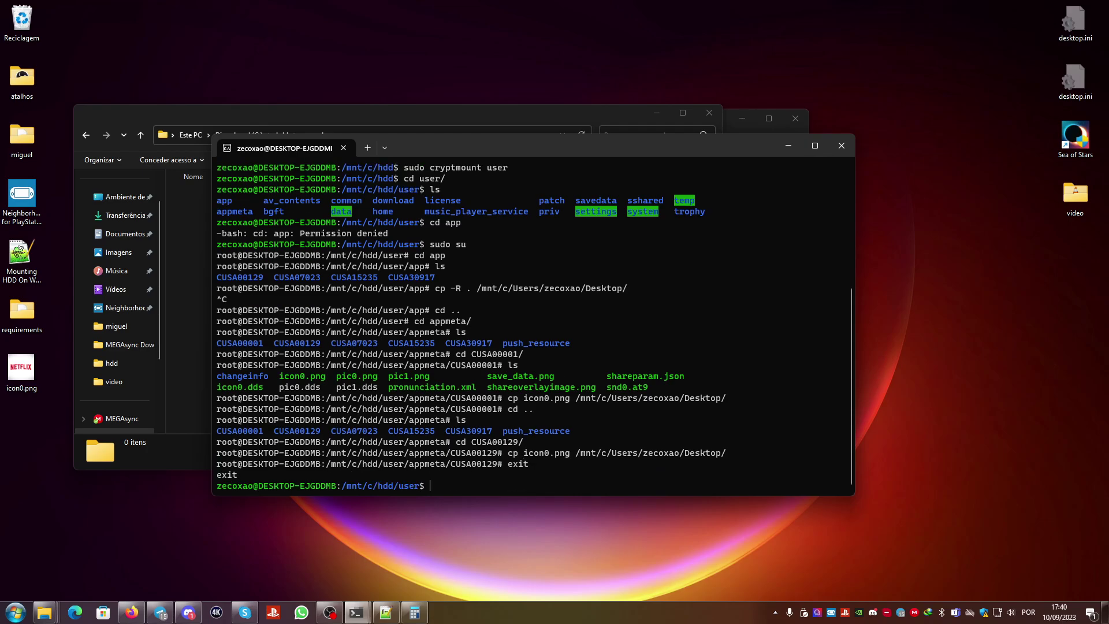
left_click(841, 146)
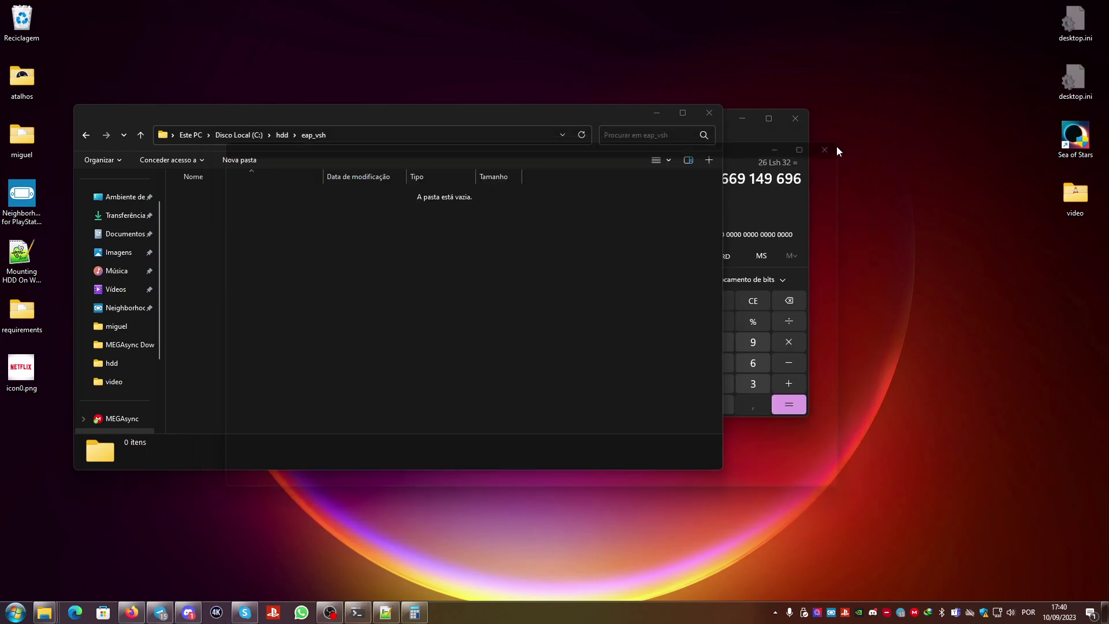
left_click(715, 116)
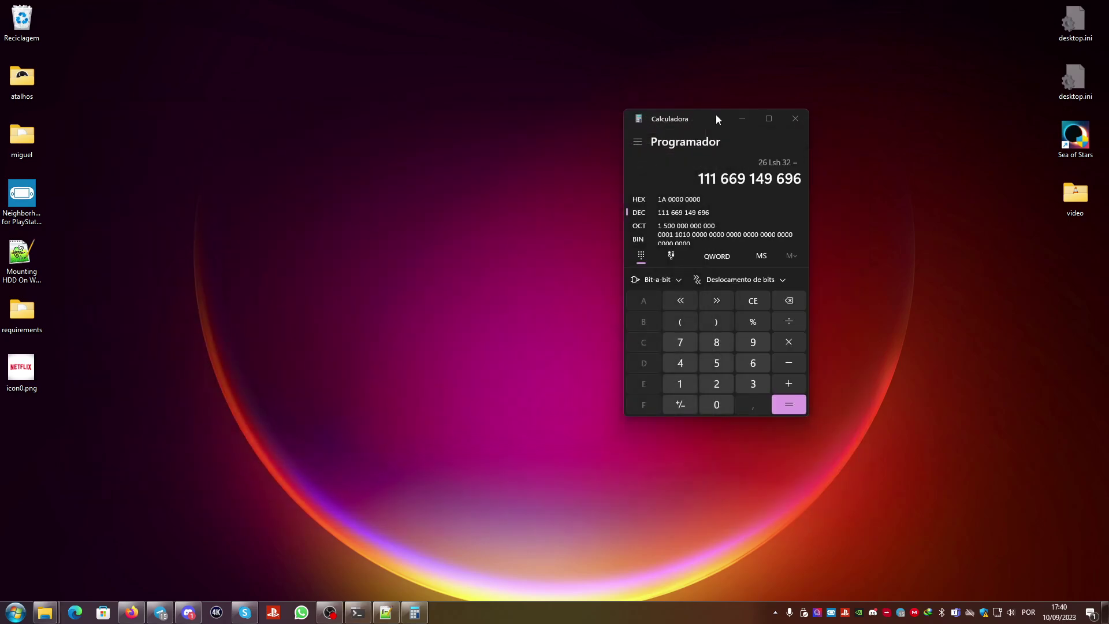
left_click(800, 119)
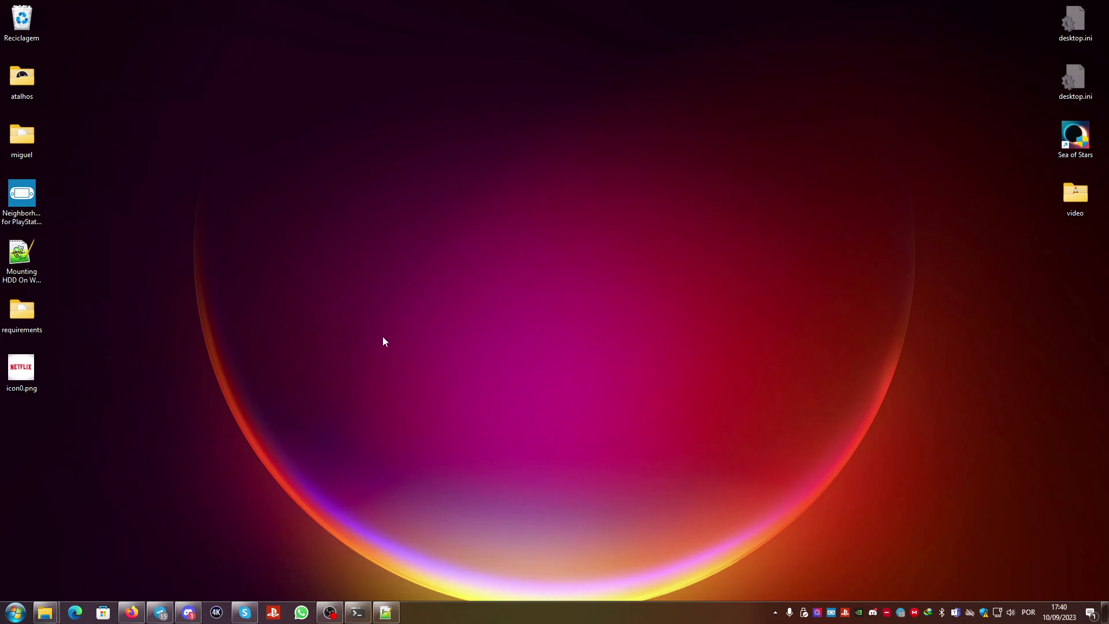